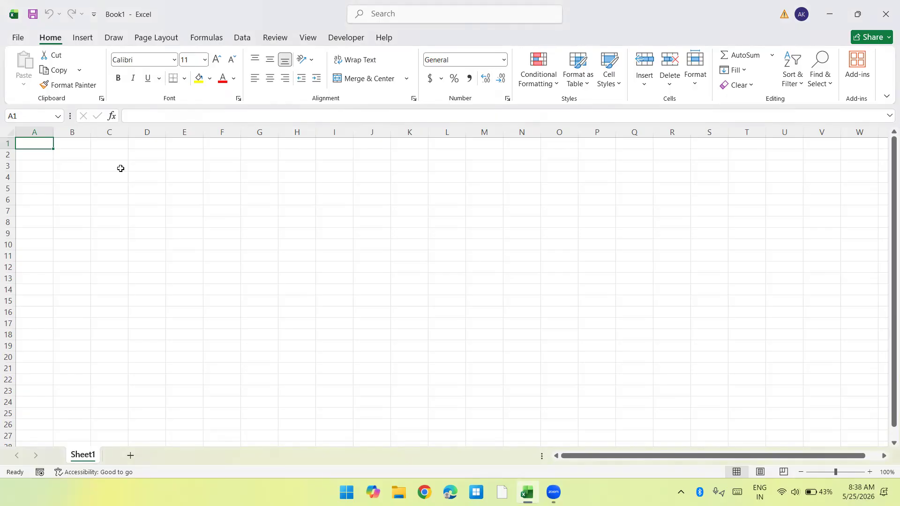
Step: Enter today's date, 5/25/2026, in cell A1 and apply the day-month-year date format with abbreviated month
{"action": "key", "text": "ctrl+semicolon"}
{"action": "key", "text": "ctrl+Return"}
{"action": "key", "text": "ctrl+shift+3"}
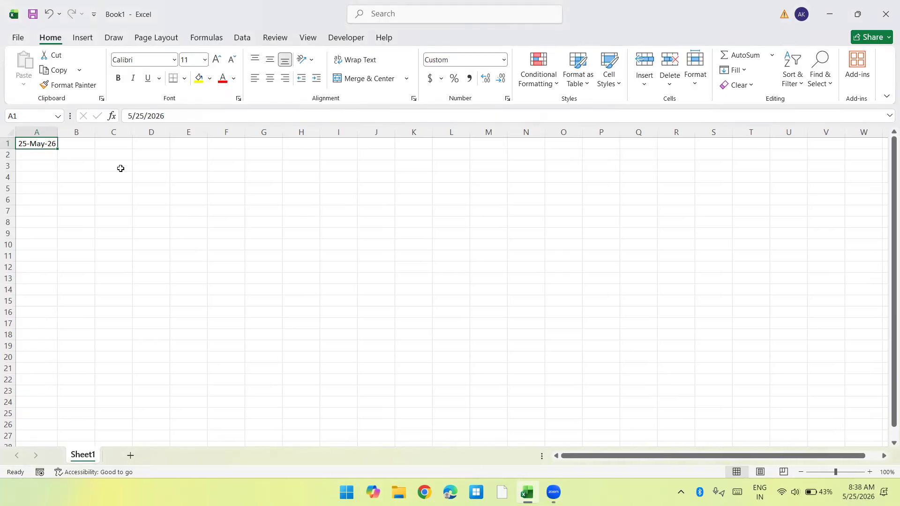
Step: Enter the formula =TEXT(A1,"DDD") in B1 to return the abbreviated weekday name of the date
{"action": "key", "text": "Right"}
{"action": "type", "text": "=tex"}
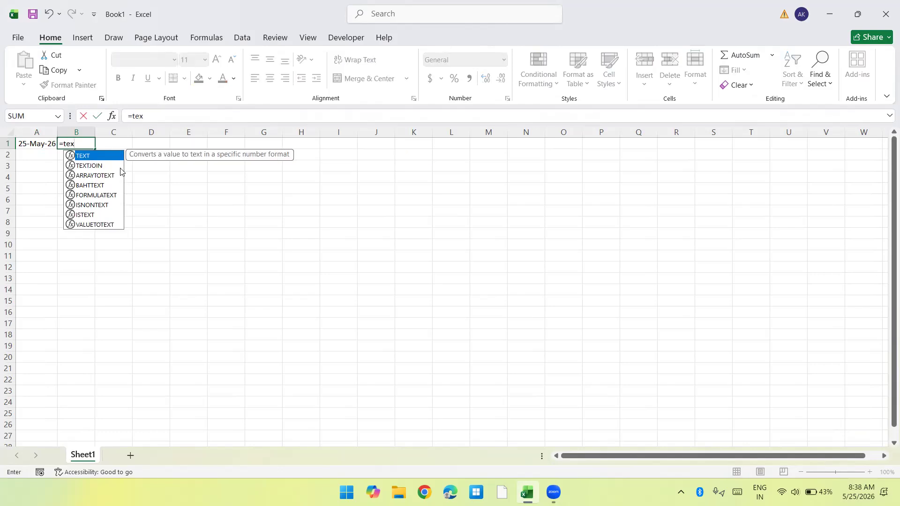
{"action": "key", "text": "Tab"}
{"action": "key", "text": "Left"}
{"action": "type", "text": ",\"DDD\""}
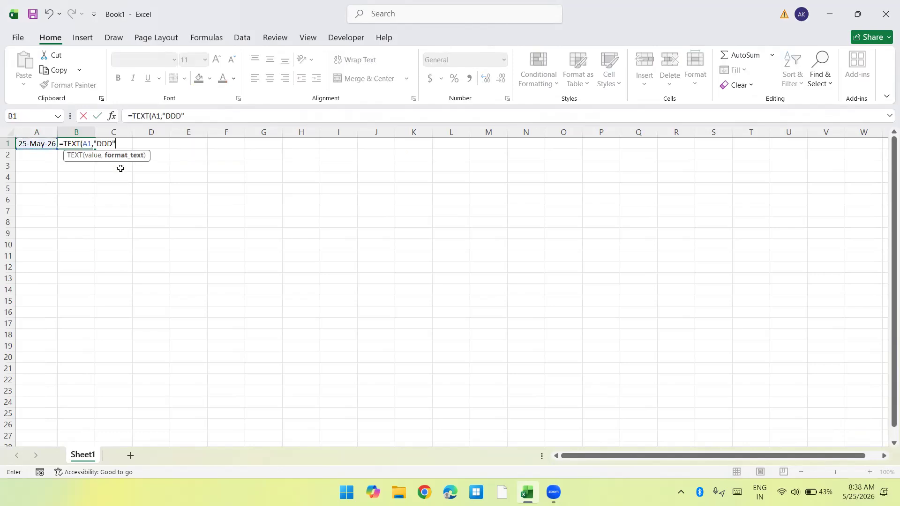
{"action": "key", "text": "Return"}
{"action": "key", "text": "Up"}
{"action": "scroll", "coordinate": [121, 168], "scroll_direction": "up", "scroll_amount": 5, "text": "ctrl"}
{"action": "key", "text": "Left"}
{"action": "key", "text": "Right"}
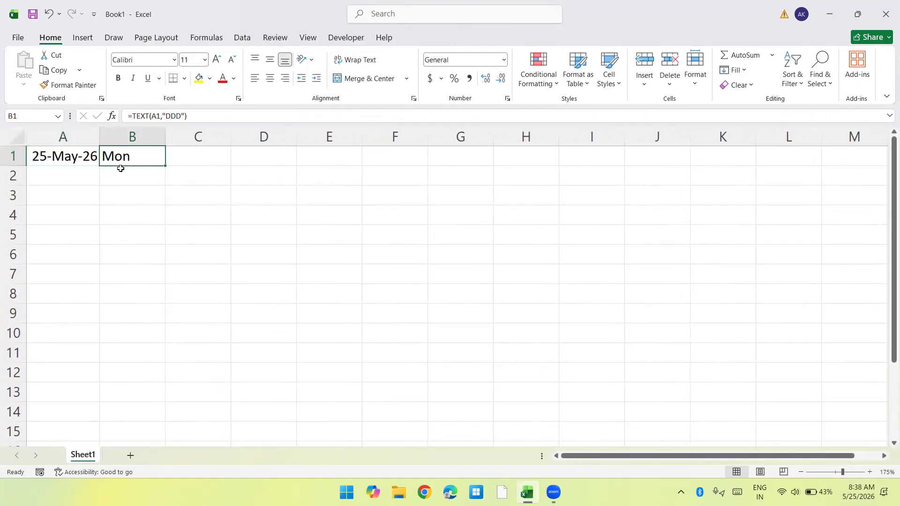
{"action": "key", "text": "Left"}
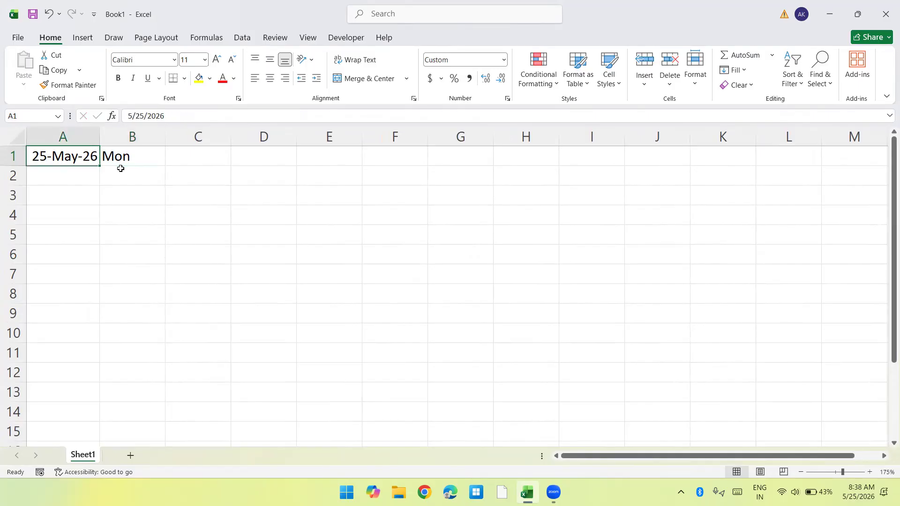
Step: Enter =OR(B1="Sat",B1="Sun") in C1 to test whether the day falls on a weekend
{"action": "key", "text": "Right"}
{"action": "key", "text": "Right"}
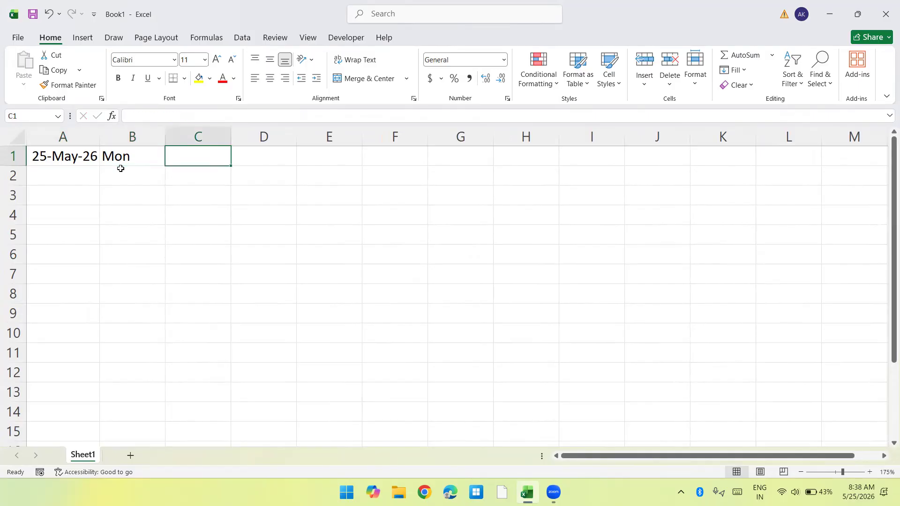
{"action": "type", "text": "=or"}
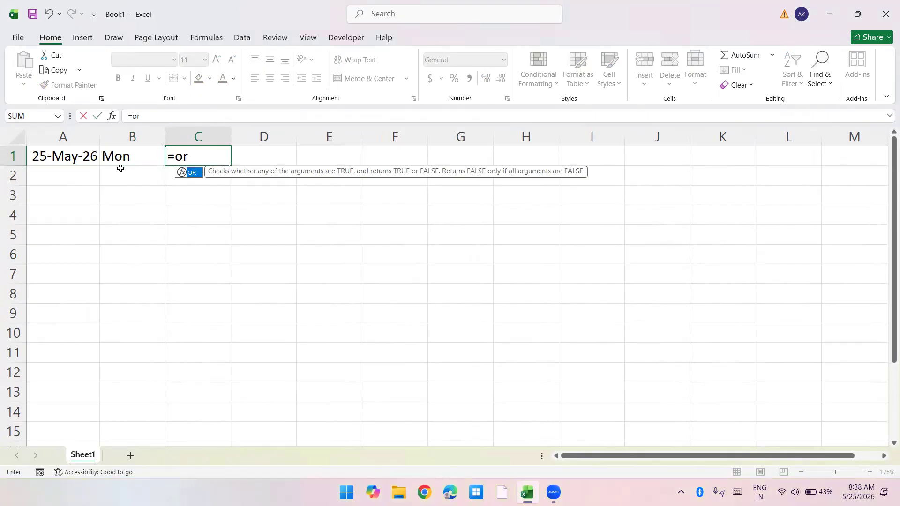
{"action": "key", "text": "Tab"}
{"action": "left_click", "coordinate": [121, 165]}
{"action": "type", "text": "='"}
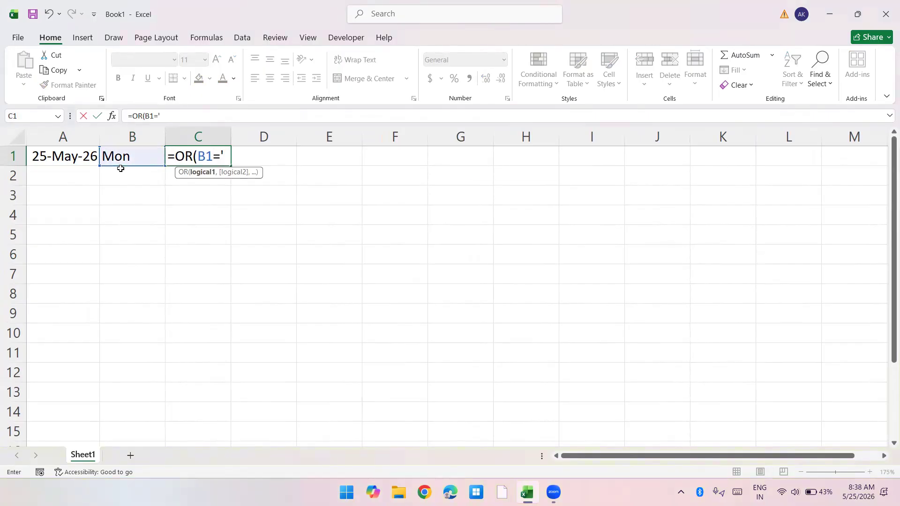
{"action": "type", "text": "Sat\","}
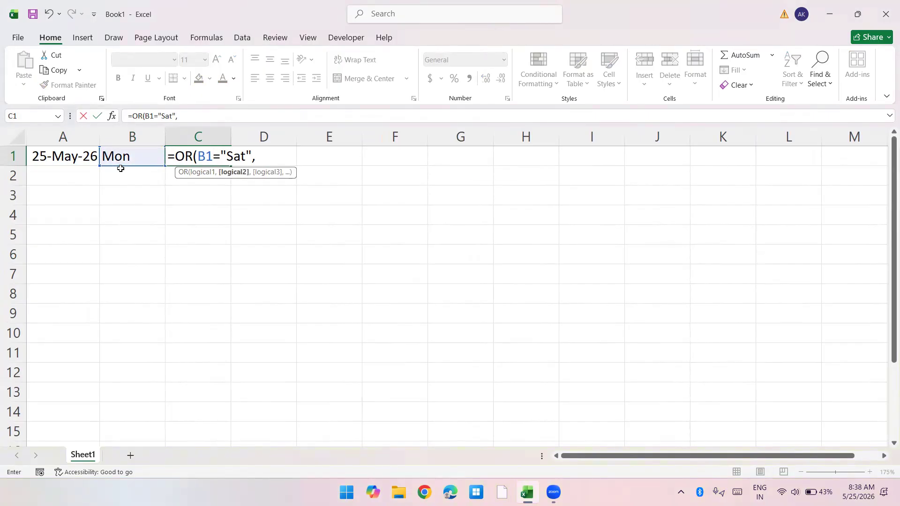
{"action": "left_click", "coordinate": [120, 168]}
{"action": "type", "text": "=\"Sun\")"}
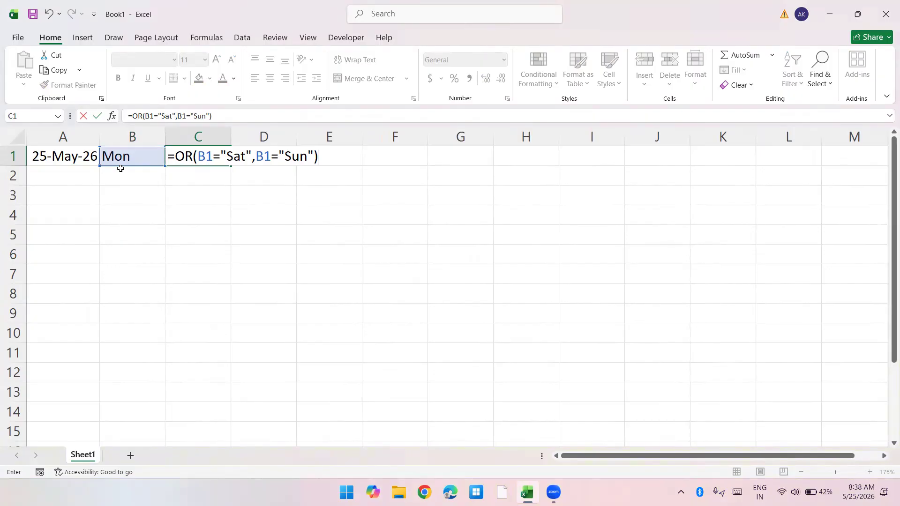
{"action": "key", "text": "Return"}
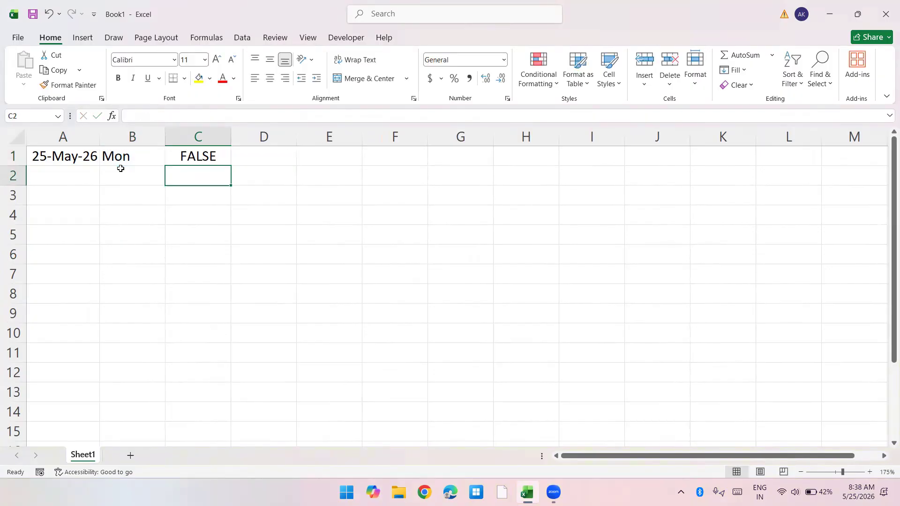
Step: Replace the date in A1 with the random date formula =RANDBETWEEN("1-1-2022","12-31-2022")
{"action": "key", "text": "Up"}
{"action": "key", "text": "Left"}
{"action": "key", "text": "Right"}
{"action": "key", "text": "Left"}
{"action": "key", "text": "Left"}
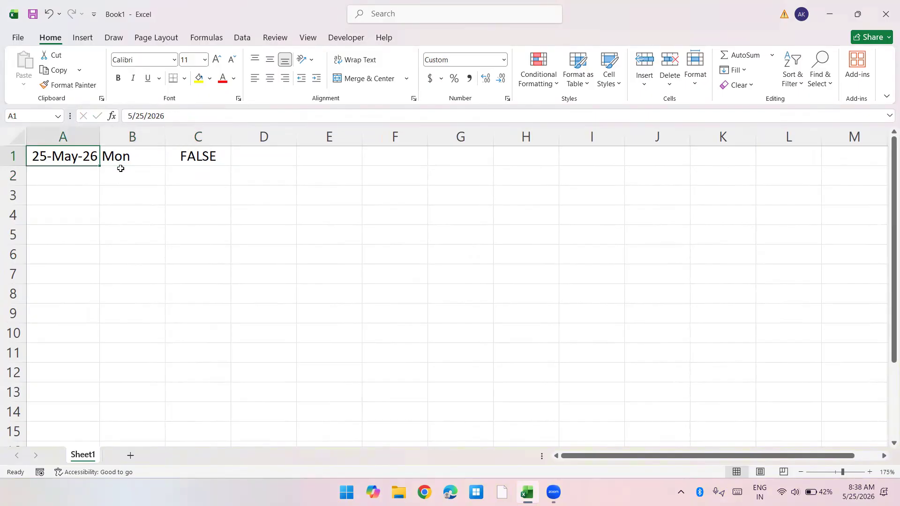
{"action": "type", "text": "=rand"}
{"action": "key", "text": "Down"}
{"action": "key", "text": "Down"}
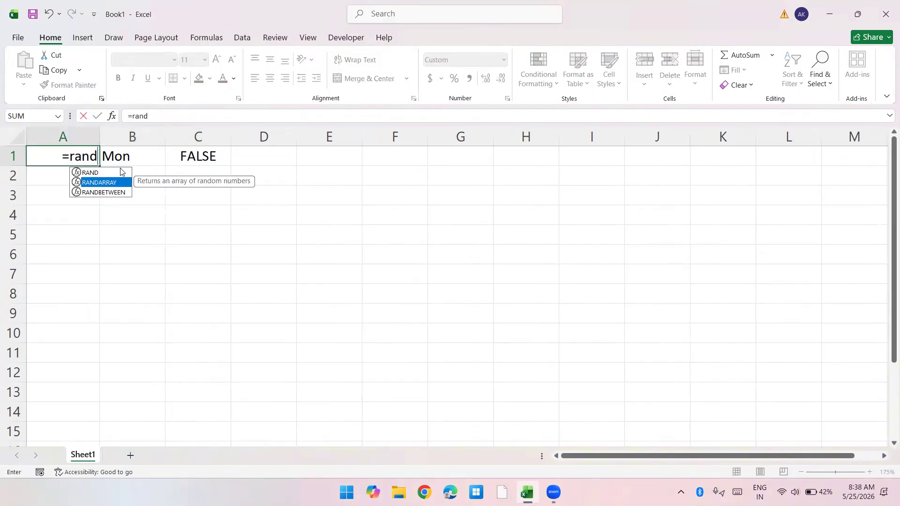
{"action": "key", "text": "Tab"}
{"action": "type", "text": "\"1"}
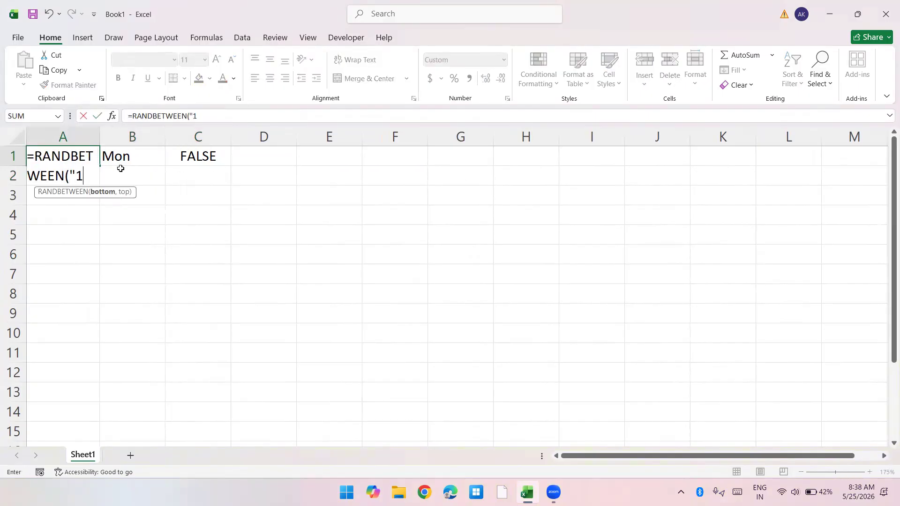
{"action": "type", "text": "-1-2"}
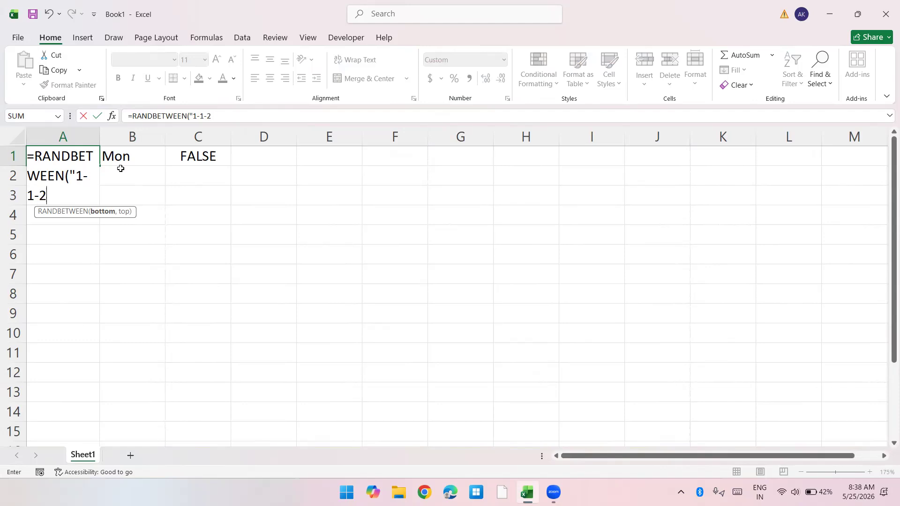
{"action": "type", "text": "022\",\""}
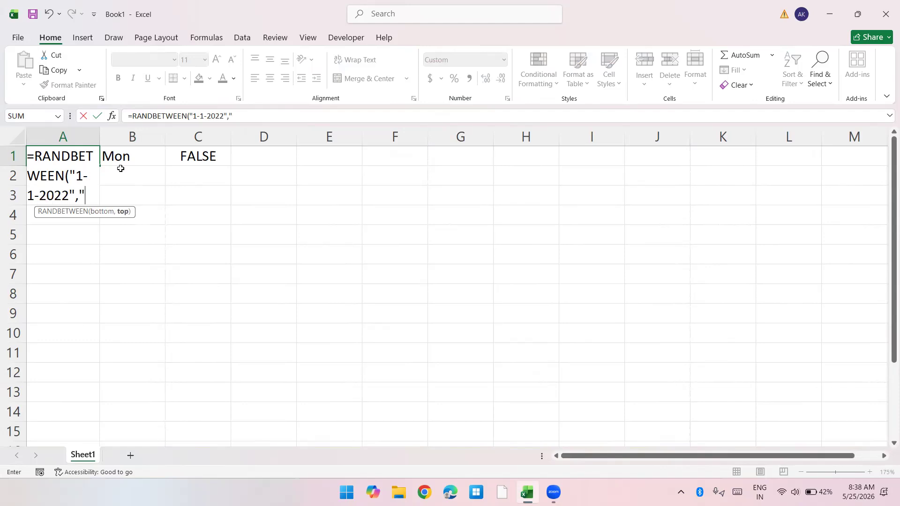
{"action": "type", "text": "12-31"}
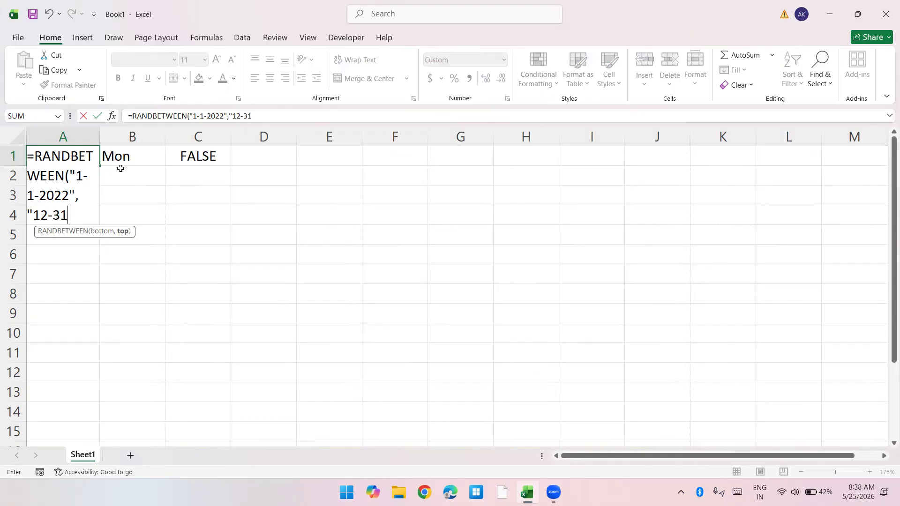
{"action": "type", "text": "-2022\")"}
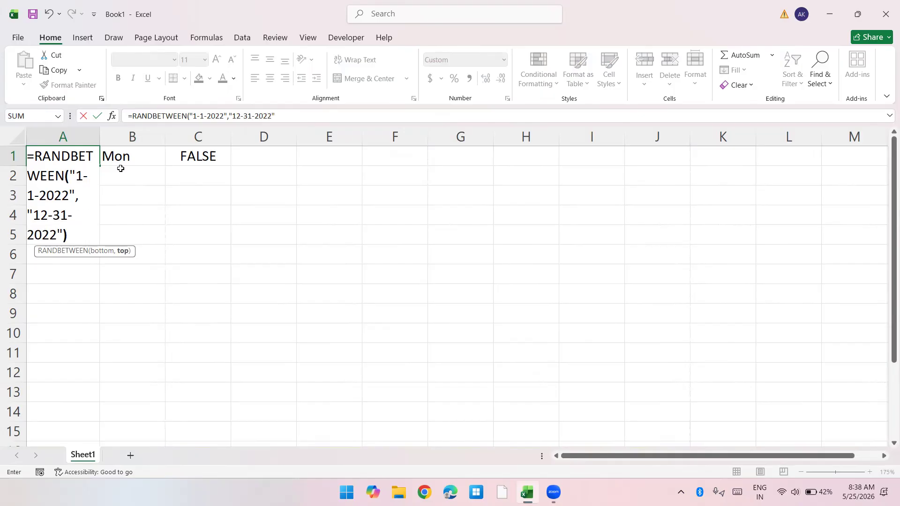
{"action": "key", "text": "Return"}
Step: Fill the random date formula from A1 down through A8
{"action": "key", "text": "Up"}
{"action": "key", "text": "shift+Down"}
Step: Fill the weekday and weekend-test formulas in B1:C1 down through row 8
{"action": "key", "text": "shift+Down"}
{"action": "key", "text": "shift+Down"}
{"action": "key", "text": "shift+Down"}
{"action": "key", "text": "shift+Down"}
{"action": "key", "text": "shift+Down"}
{"action": "key", "text": "shift+Down"}
{"action": "key", "text": "ctrl+d"}
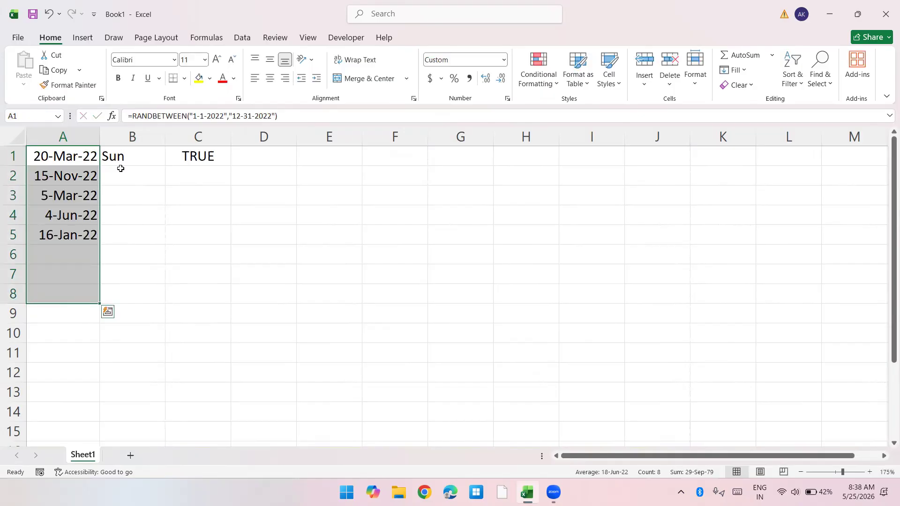
{"action": "key", "text": "Right"}
{"action": "key", "text": "shift+Right"}
{"action": "key", "text": "shift+Down"}
{"action": "key", "text": "shift+Down"}
{"action": "key", "text": "shift+Down"}
{"action": "key", "text": "shift+Down"}
{"action": "key", "text": "shift+Down"}
{"action": "key", "text": "shift+Down"}
{"action": "key", "text": "shift+Down"}
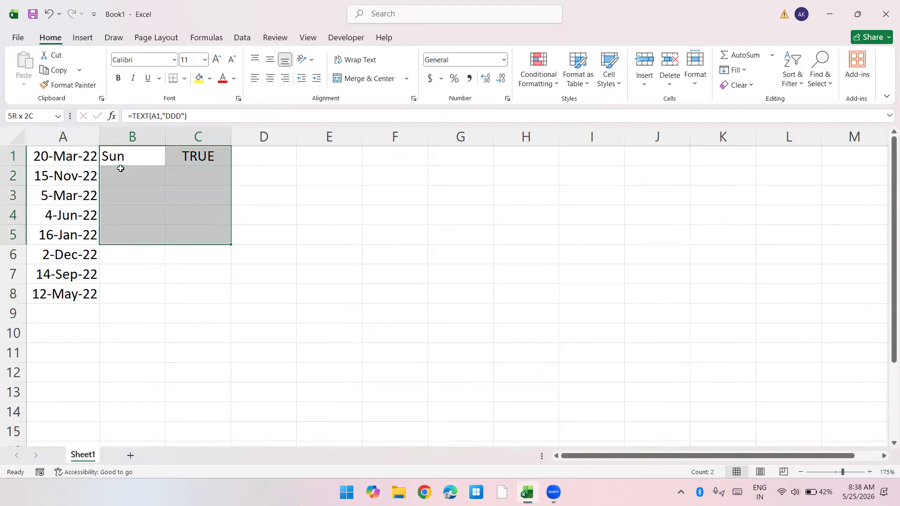
{"action": "key", "text": "ctrl+d"}
{"action": "key", "text": "Down"}
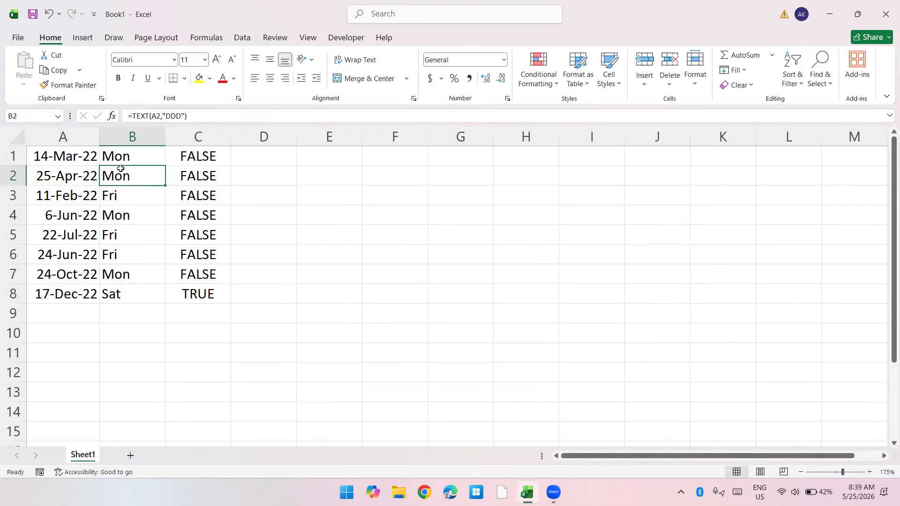
{"action": "key", "text": "Up"}
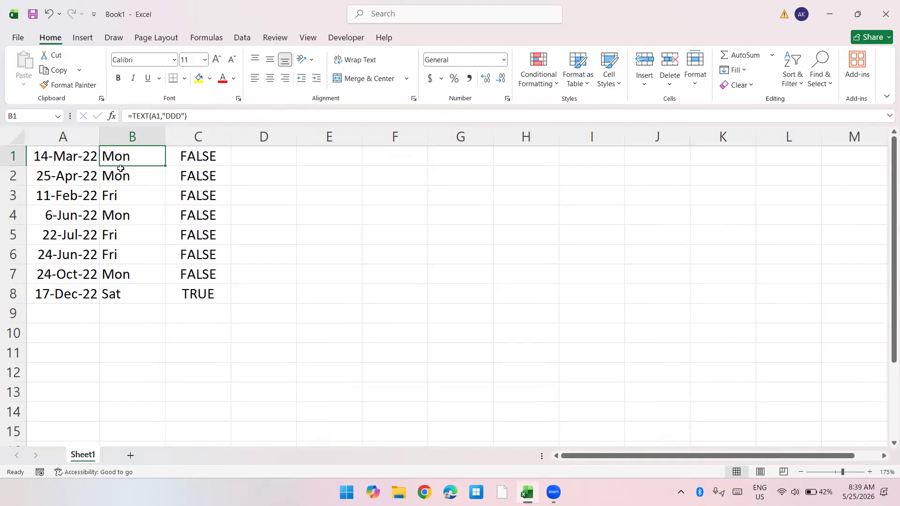
{"action": "key", "text": "Left"}
{"action": "key", "text": "ctrl+a"}
{"action": "key", "text": "Right"}
{"action": "key", "text": "Right"}
{"action": "key", "text": "Left"}
{"action": "key", "text": "Left"}
Step: Open the recent workbook "IF and Example" from the Downloads folder
{"action": "key", "text": "alt+f"}
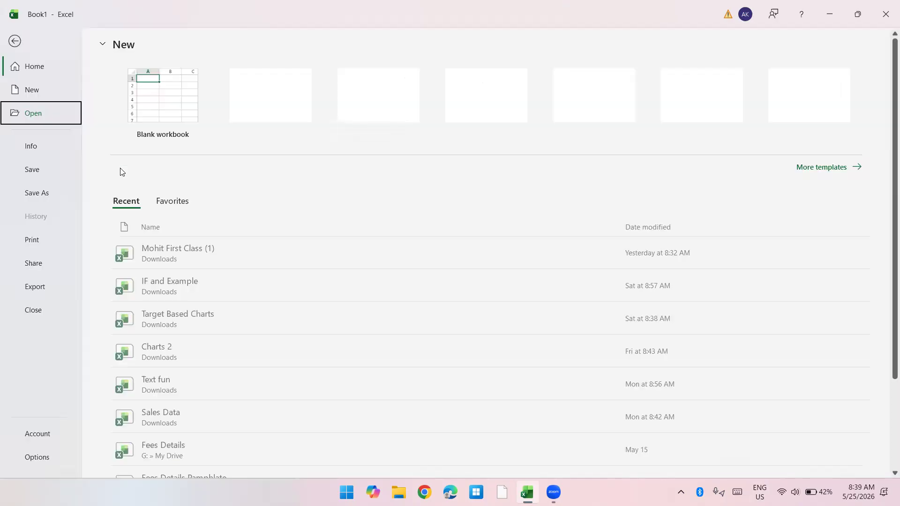
{"action": "key", "text": "o"}
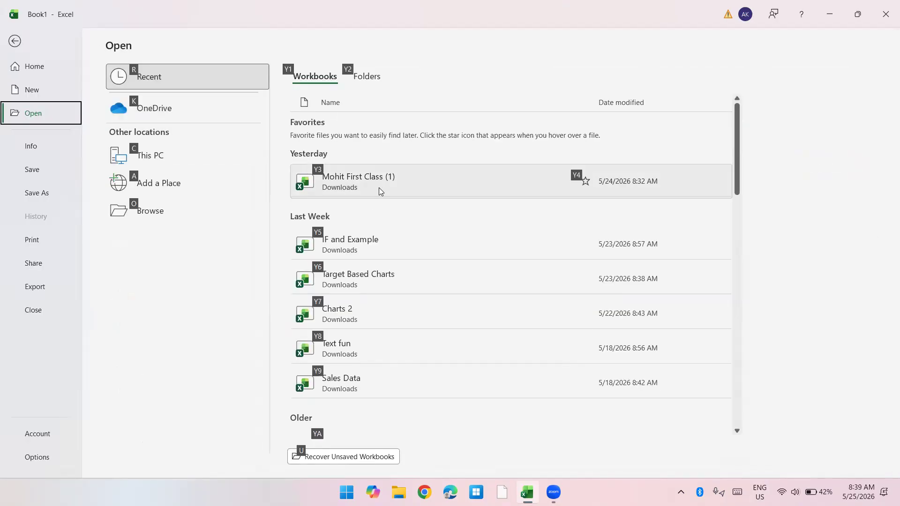
{"action": "left_click", "coordinate": [376, 247]}
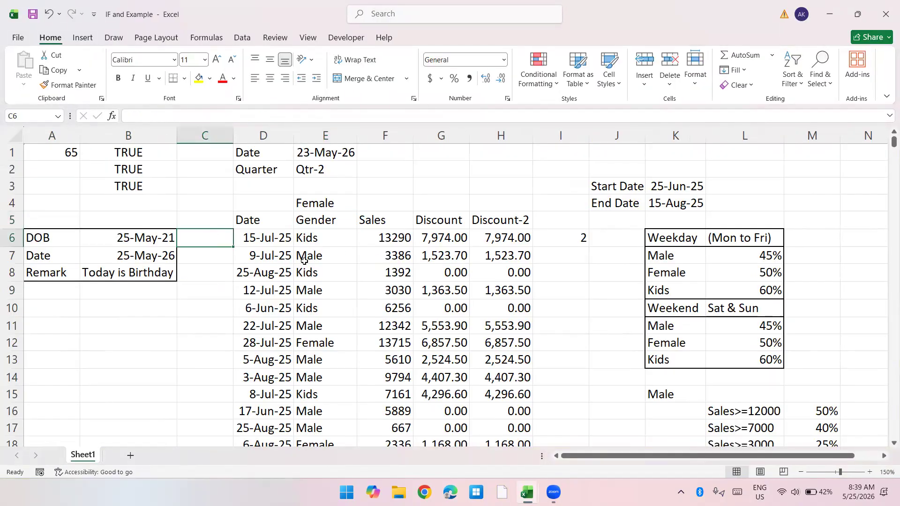
Step: Examine the Gender and Sales columns of the table and the Start Date and End Date cells
{"action": "left_click", "coordinate": [333, 281]}
{"action": "key", "text": "Up"}
{"action": "key", "text": "Up"}
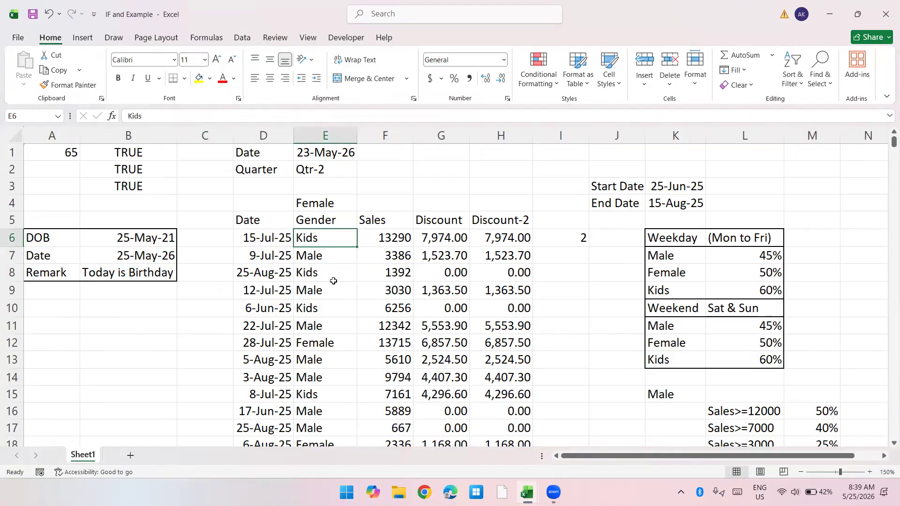
{"action": "key", "text": "Up"}
{"action": "key", "text": "Down"}
{"action": "key", "text": "Up"}
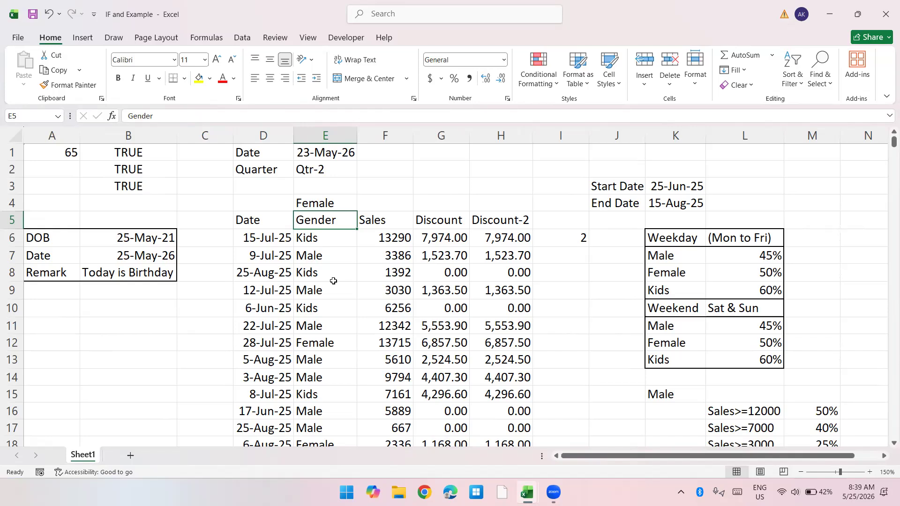
{"action": "key", "text": "Right"}
{"action": "key", "text": "Right"}
{"action": "key", "text": "Right"}
{"action": "key", "text": "Right"}
{"action": "key", "text": "Right"}
{"action": "key", "text": "Right"}
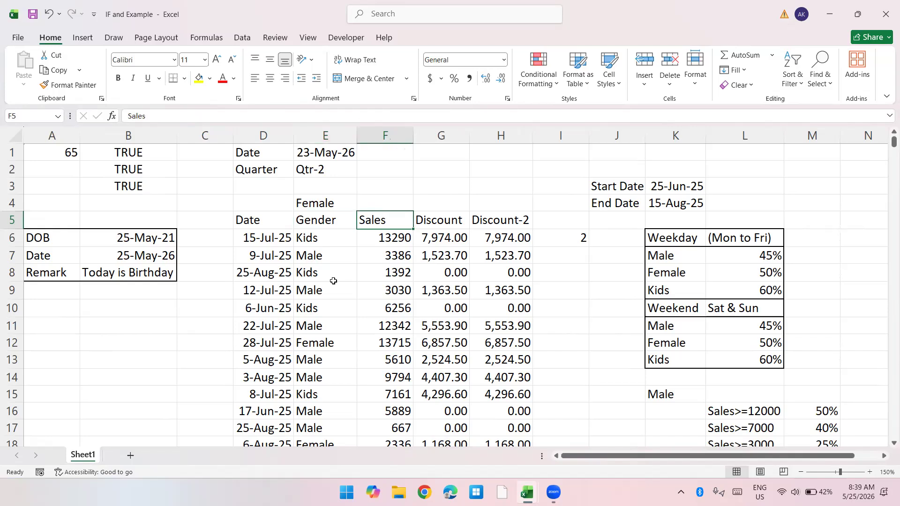
{"action": "key", "text": "Up"}
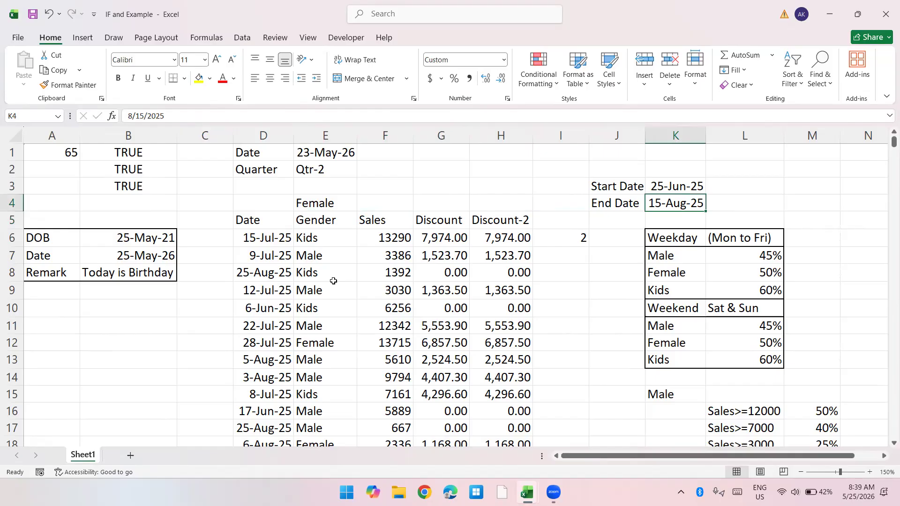
{"action": "key", "text": "shift+Up"}
{"action": "key", "text": "shift+Up"}
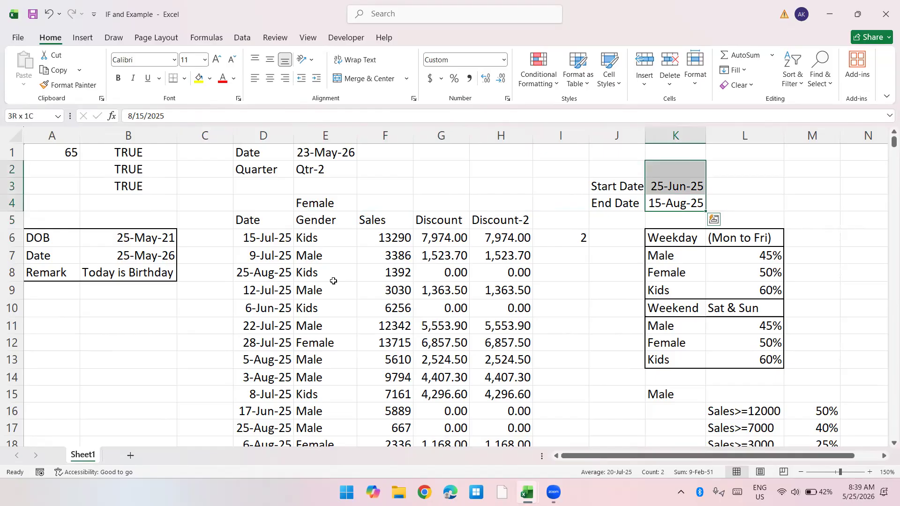
Step: Insert an empty column directly after Discount-2 and enter the heading Disc in I5
{"action": "key", "text": "Down"}
{"action": "key", "text": "Down"}
{"action": "key", "text": "Left"}
{"action": "key", "text": "Left"}
{"action": "key", "text": "Left"}
{"action": "key", "text": "Right"}
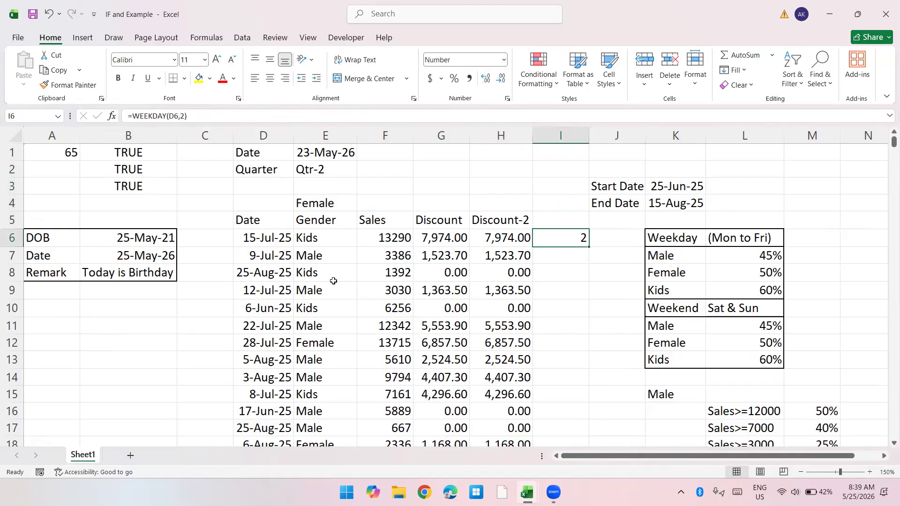
{"action": "key", "text": "ctrl+space"}
{"action": "key", "text": "ctrl+shift+equal"}
{"action": "left_click", "coordinate": [334, 281]}
{"action": "key", "text": "Right"}
{"action": "key", "text": "Right"}
{"action": "key", "text": "Right"}
{"action": "key", "text": "Right"}
{"action": "key", "text": "Up"}
{"action": "key", "text": "Up"}
{"action": "key", "text": "Up"}
{"action": "type", "text": "Disc"}
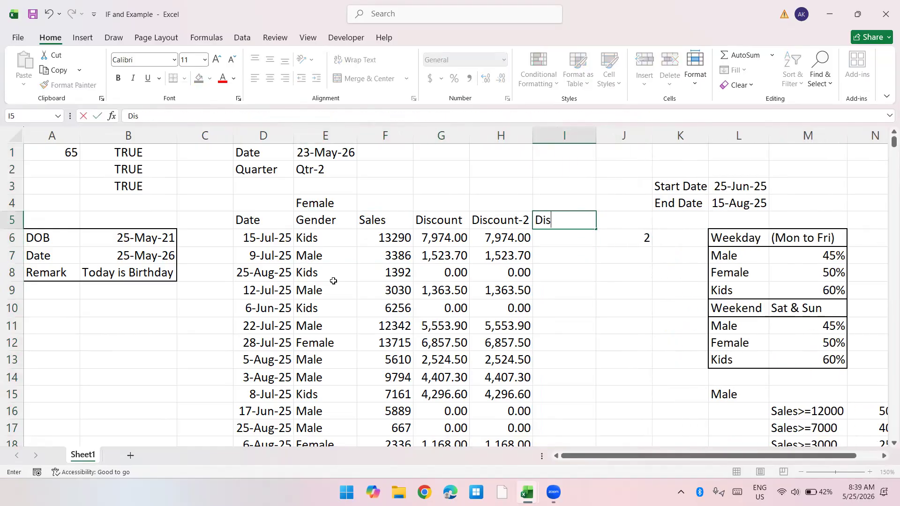
{"action": "key", "text": "Return"}
{"action": "type", "text": "=if"}
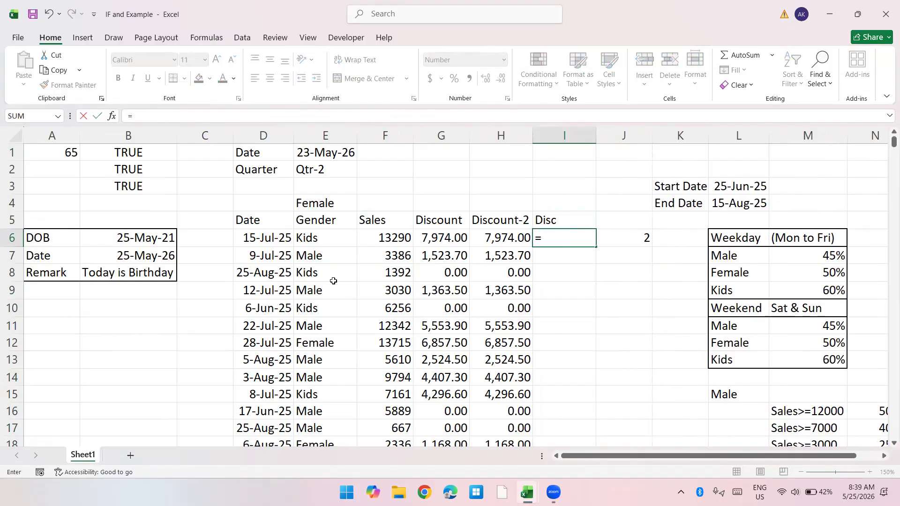
{"action": "key", "text": "Escape"}
{"action": "key", "text": "Escape"}
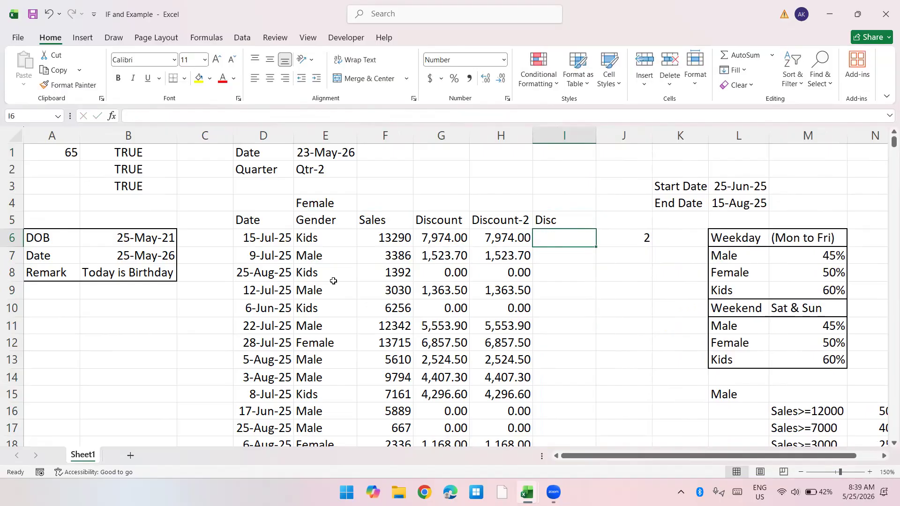
Step: Start an OR formula in I6 with E6="Kids" as its first condition
{"action": "type", "text": "=or"}
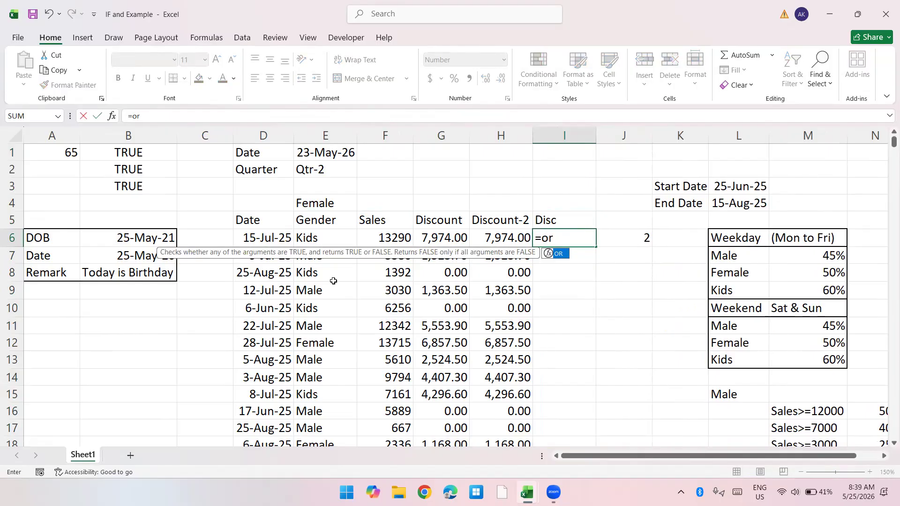
{"action": "key", "text": "Tab"}
{"action": "key", "text": "Left"}
{"action": "key", "text": "Left"}
{"action": "key", "text": "Left"}
{"action": "key", "text": "Left"}
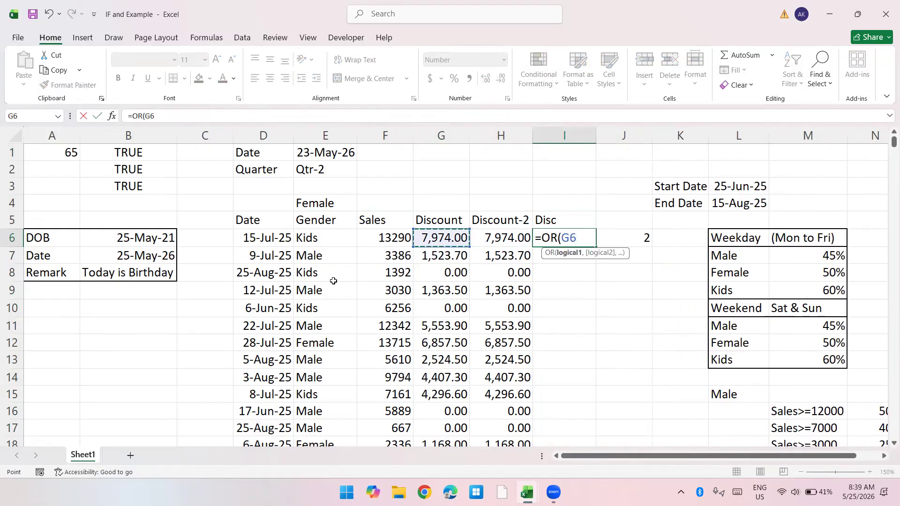
{"action": "type", "text": "=\"Kid"}
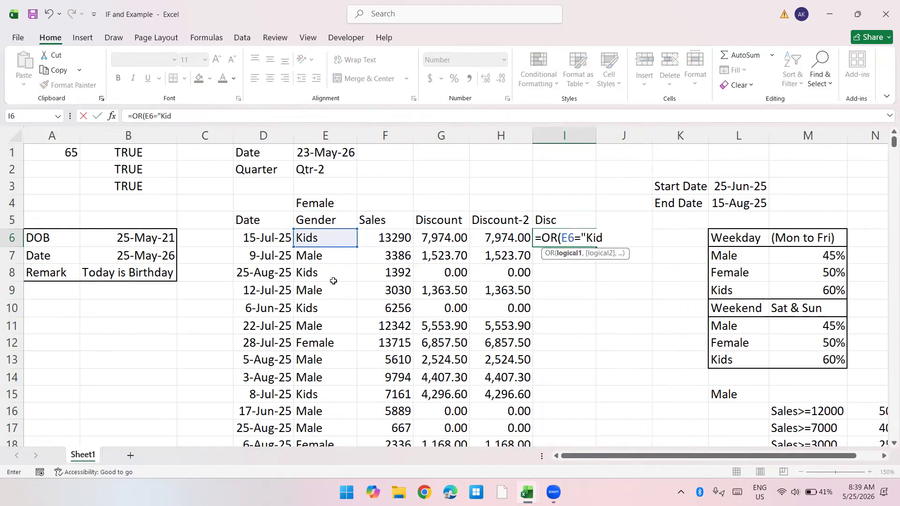
{"action": "type", "text": "s\","}
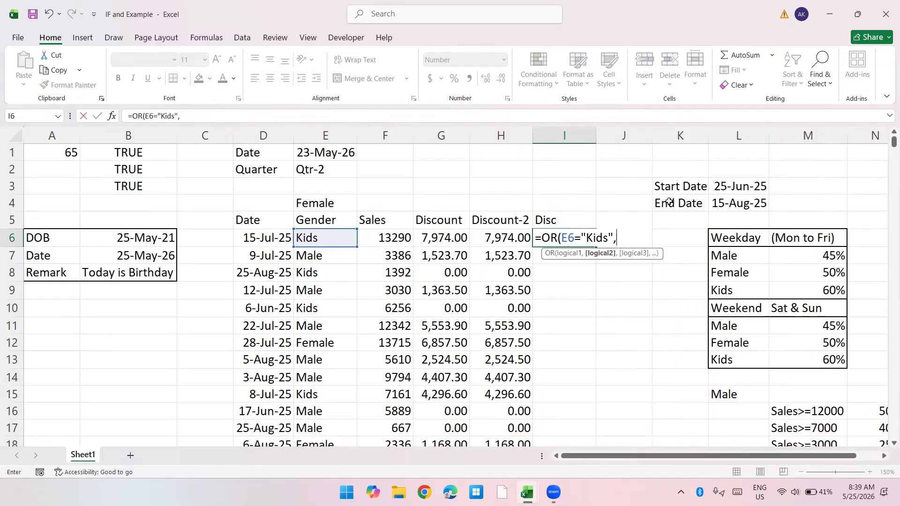
Step: Add a nested AND function as the second condition of the OR formula in I6
{"action": "type", "text": "and"}
{"action": "key", "text": "BackSpace"}
{"action": "key", "text": "BackSpace"}
{"action": "key", "text": "BackSpace"}
{"action": "type", "text": "nd"}
{"action": "key", "text": "Tab"}
{"action": "key", "text": "Left"}
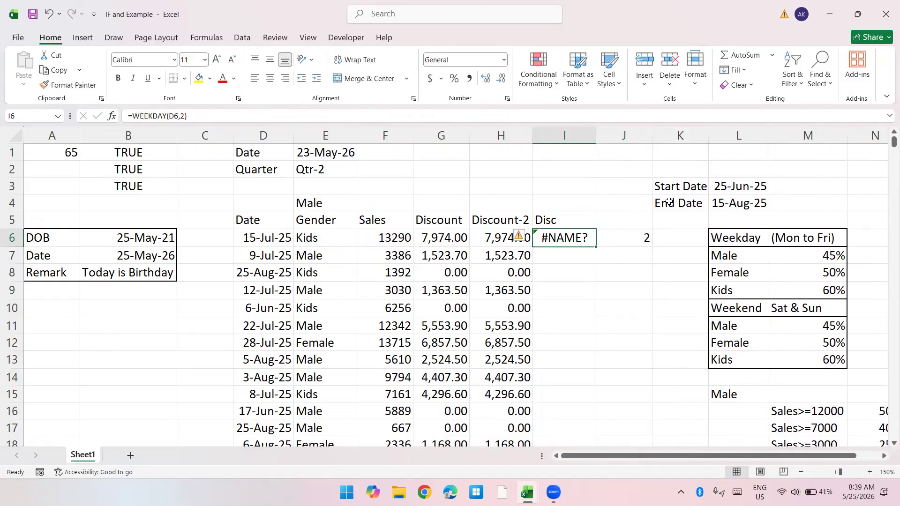
{"action": "key", "text": "F2"}
{"action": "key", "text": "BackSpace"}
{"action": "key", "text": "BackSpace"}
{"action": "key", "text": "BackSpace"}
{"action": "type", "text": "and"}
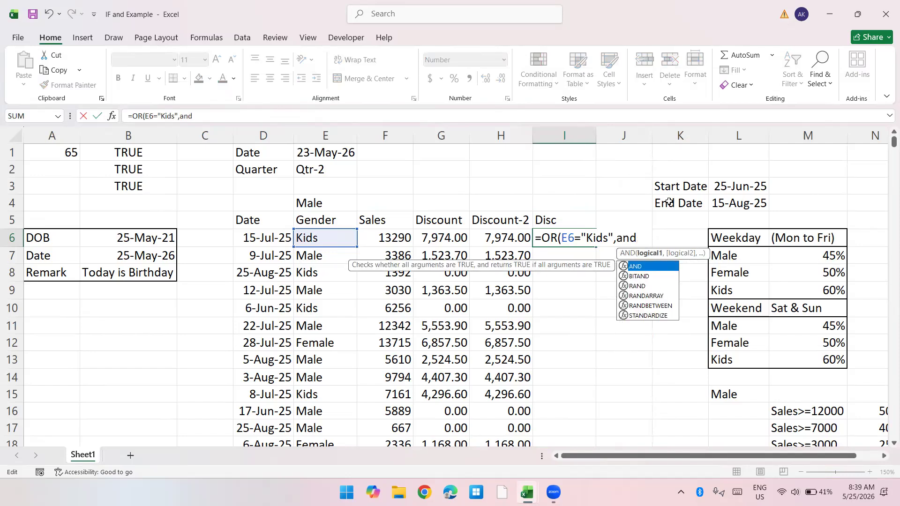
Step: Enter D6>=$L$3 as the first AND condition, with an absolute reference to the Start Date cell
{"action": "key", "text": "Tab"}
{"action": "key", "text": "Left"}
{"action": "key", "text": "Left"}
{"action": "key", "text": "Left"}
{"action": "key", "text": "Left"}
Step: Enter D6<=$L$4 as the second AND condition, with an absolute End Date reference, and close the AND function
{"action": "key", "text": "Left"}
{"action": "type", "text": ">="}
{"action": "key", "text": "Up"}
{"action": "key", "text": "Up"}
{"action": "key", "text": "Right"}
{"action": "key", "text": "Right"}
{"action": "key", "text": "Right"}
{"action": "key", "text": "Up"}
{"action": "key", "text": "F4"}
{"action": "type", "text": ","}
{"action": "key", "text": "Left"}
{"action": "key", "text": "Left"}
{"action": "key", "text": "Left"}
{"action": "key", "text": "Left"}
{"action": "key", "text": "Left"}
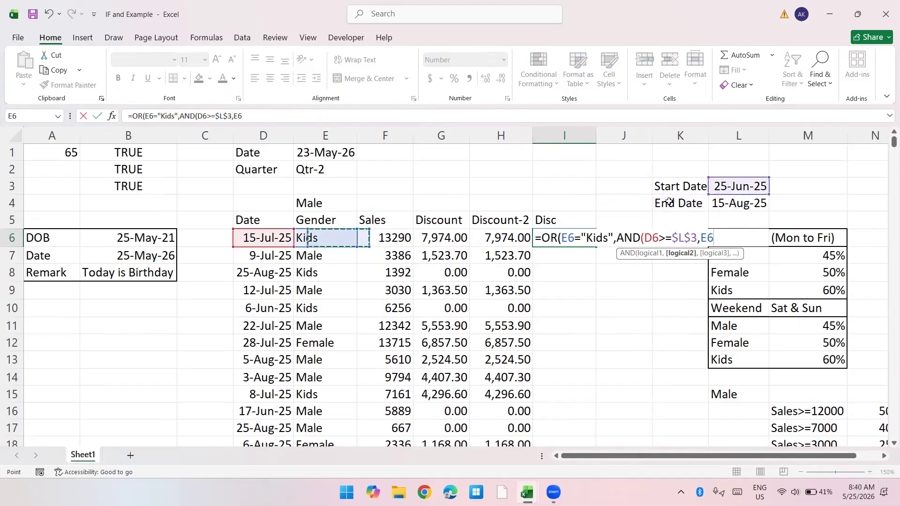
{"action": "type", "text": "<="}
{"action": "key", "text": "Up"}
{"action": "key", "text": "Up"}
{"action": "key", "text": "Right"}
{"action": "key", "text": "Right"}
{"action": "key", "text": "Right"}
{"action": "key", "text": "F4"}
{"action": "type", "text": ")"}
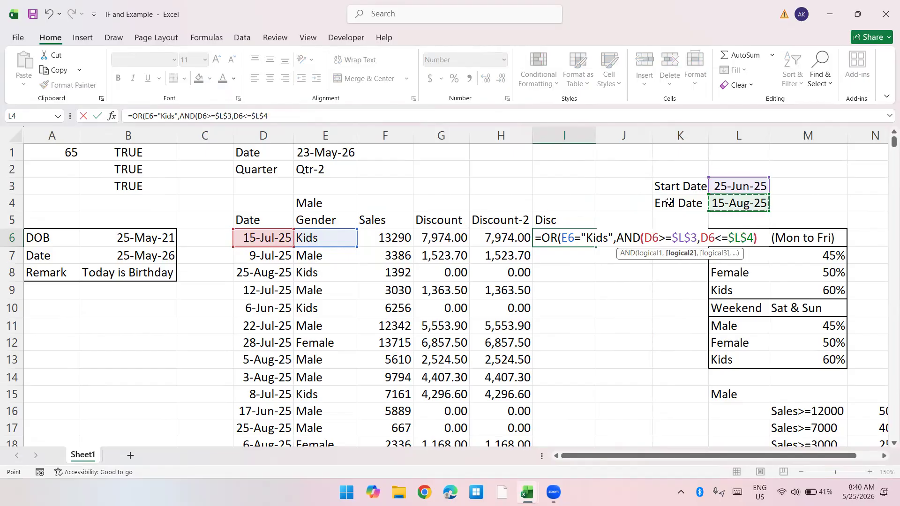
{"action": "type", "text": ")"}
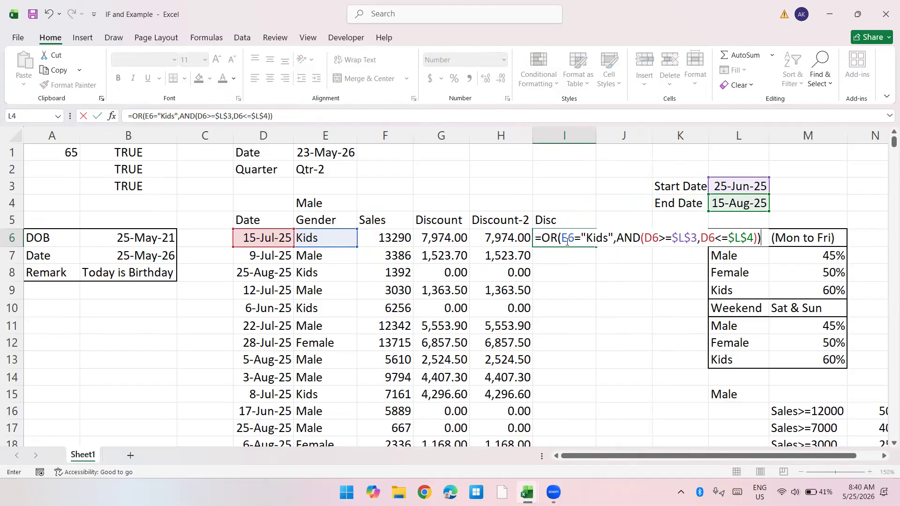
Step: Close the OR function, check its Kids and date-range conditions, and commit the formula in I6
{"action": "left_click_drag", "start_coordinate": [564, 239], "coordinate": [613, 238]}
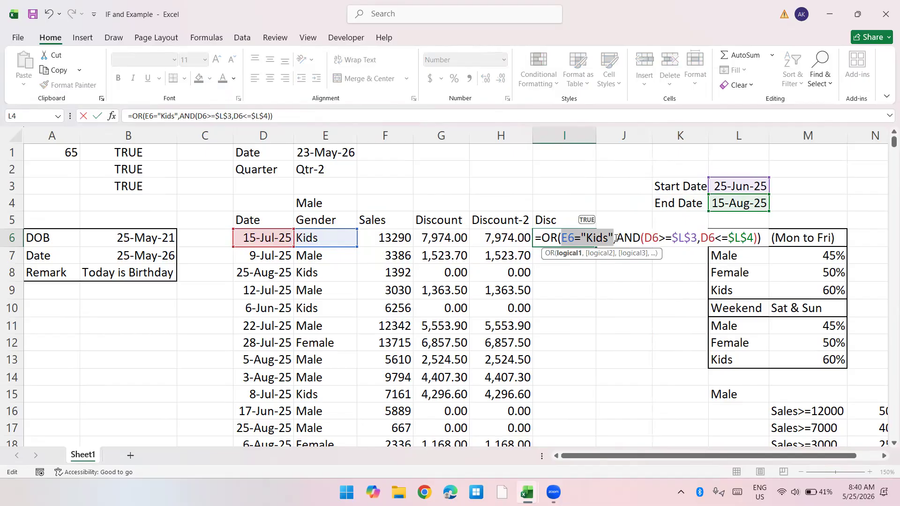
{"action": "double_click", "coordinate": [628, 238]}
{"action": "left_click_drag", "start_coordinate": [685, 230], "coordinate": [753, 228]}
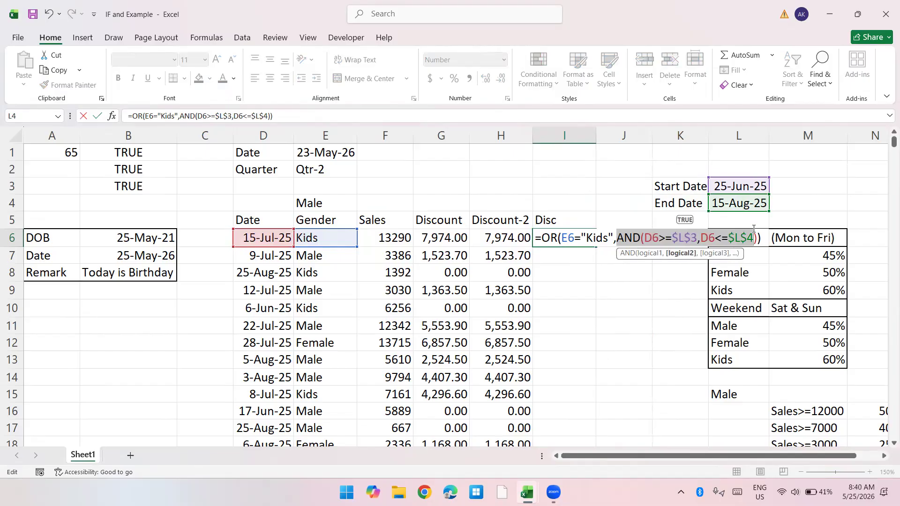
{"action": "key", "text": "ctrl+Return"}
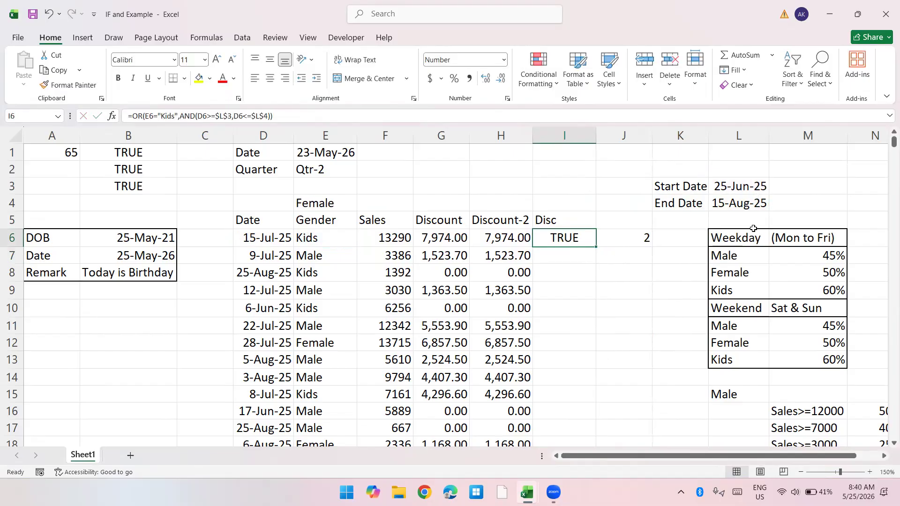
Step: Copy the formula text of I6 with unchanged references into J6, replacing its existing content
{"action": "key", "text": "F2"}
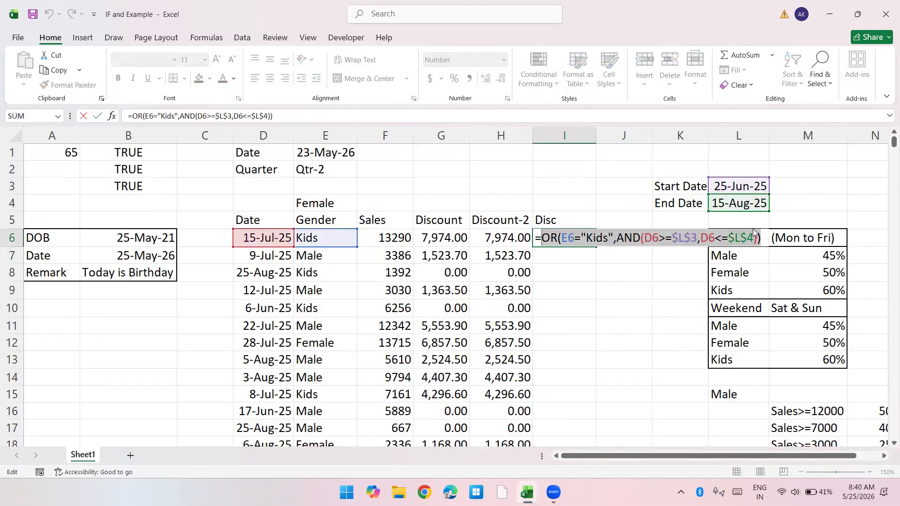
{"action": "key", "text": "Return"}
{"action": "type", "text": "="}
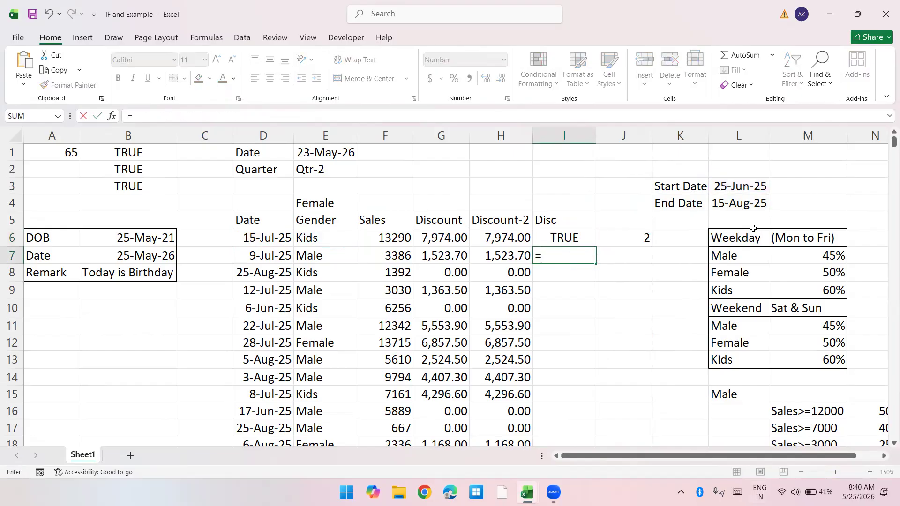
{"action": "key", "text": "Escape"}
{"action": "key", "text": "Up"}
{"action": "key", "text": "Right"}
{"action": "key", "text": "F2"}
{"action": "key", "text": "Return"}
{"action": "key", "text": "Up"}
Step: Remove the AND function name from the copied formula in J6
{"action": "key", "text": "F2"}
{"action": "key", "text": "Left"}
{"action": "key", "text": "Left"}
{"action": "key", "text": "Left"}
{"action": "key", "text": "Left"}
{"action": "key", "text": "Left"}
{"action": "key", "text": "Left"}
{"action": "key", "text": "Left"}
{"action": "key", "text": "Left"}
{"action": "key", "text": "Left"}
{"action": "key", "text": "Left"}
{"action": "key", "text": "Left"}
{"action": "key", "text": "Left"}
{"action": "key", "text": "Left"}
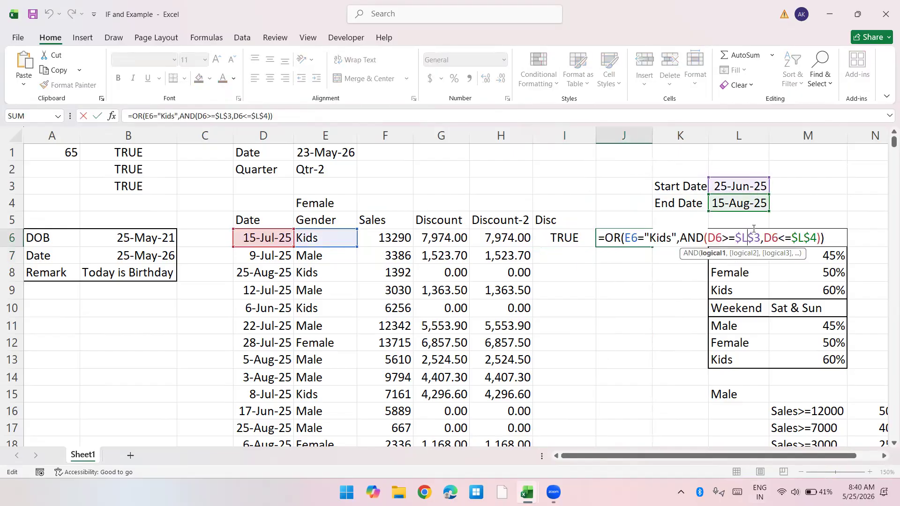
{"action": "key", "text": "Left"}
{"action": "key", "text": "BackSpace"}
{"action": "key", "text": "BackSpace"}
{"action": "key", "text": "BackSpace"}
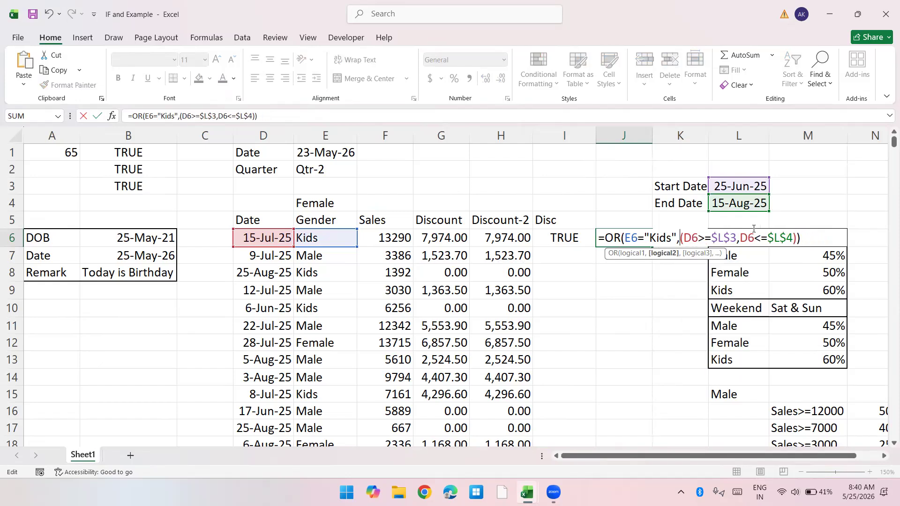
{"action": "key", "text": "Return"}
Step: Remove the leftover AND parentheses in J6 so the formula reads =OR(E6="Kids",D6>=$L$3,D6<=$L$4)
{"action": "key", "text": "Up"}
{"action": "key", "text": "F2"}
{"action": "key", "text": "Left"}
{"action": "key", "text": "Left"}
{"action": "key", "text": "Left"}
{"action": "key", "text": "BackSpace"}
{"action": "key", "text": "Right"}
{"action": "key", "text": "Right"}
{"action": "key", "text": "Right"}
{"action": "key", "text": "Right"}
{"action": "key", "text": "Right"}
{"action": "key", "text": "Right"}
{"action": "key", "text": "Right"}
{"action": "key", "text": "Right"}
{"action": "key", "text": "Right"}
{"action": "key", "text": "Right"}
{"action": "key", "text": "Right"}
{"action": "key", "text": "Right"}
{"action": "key", "text": "Right"}
{"action": "key", "text": "Right"}
{"action": "key", "text": "Right"}
{"action": "key", "text": "Right"}
{"action": "key", "text": "Right"}
{"action": "key", "text": "Right"}
{"action": "key", "text": "Right"}
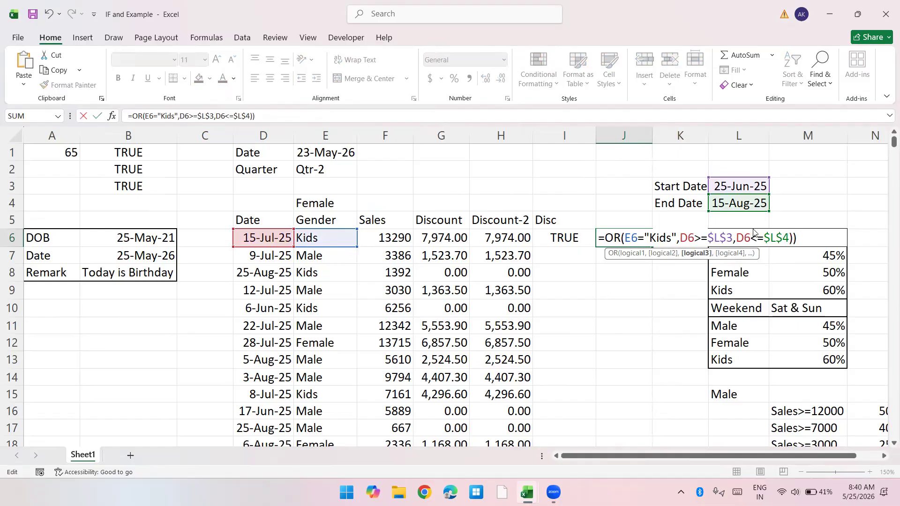
{"action": "key", "text": "BackSpace"}
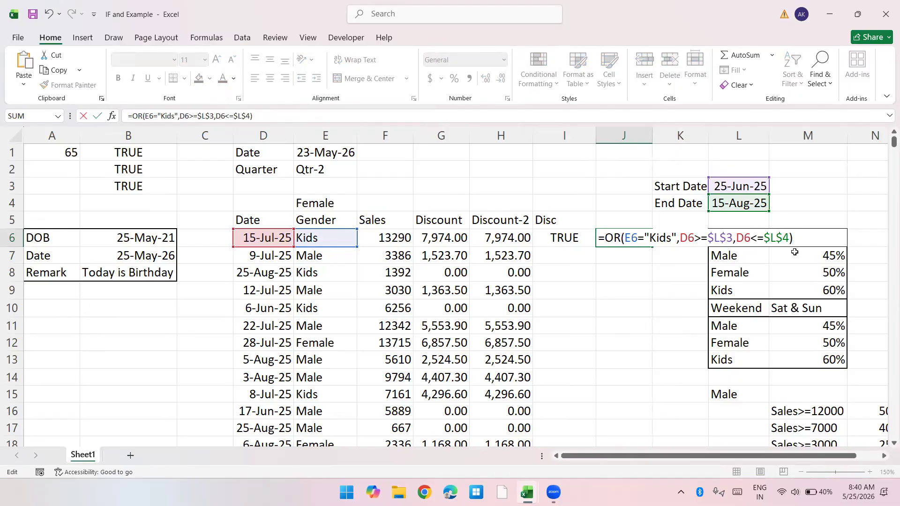
Step: Examine the Kids condition and the two separate date conditions of the J6 formula, then commit it
{"action": "double_click", "coordinate": [659, 238]}
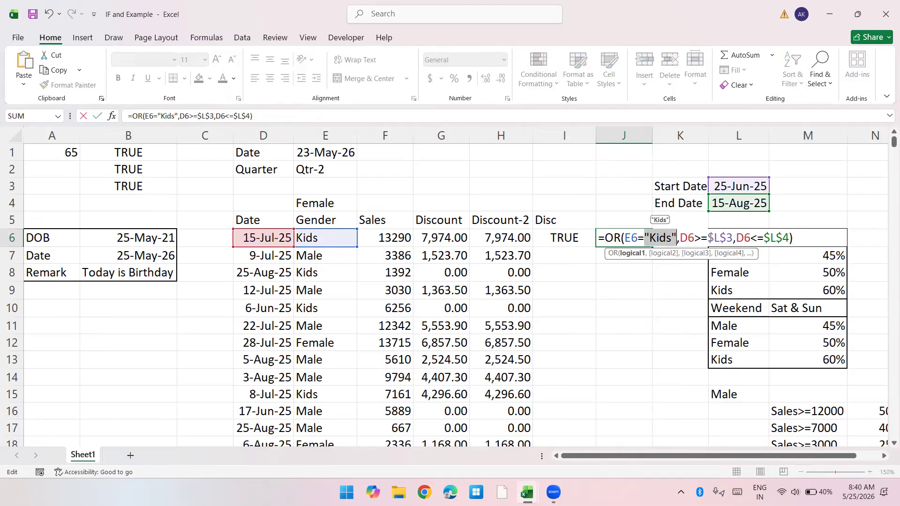
{"action": "left_click_drag", "start_coordinate": [679, 237], "coordinate": [750, 237]}
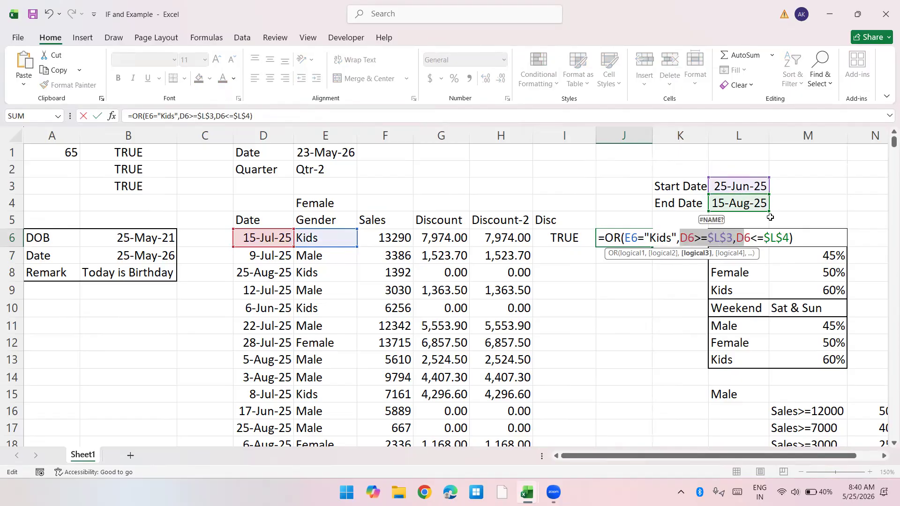
{"action": "left_click", "coordinate": [773, 236]}
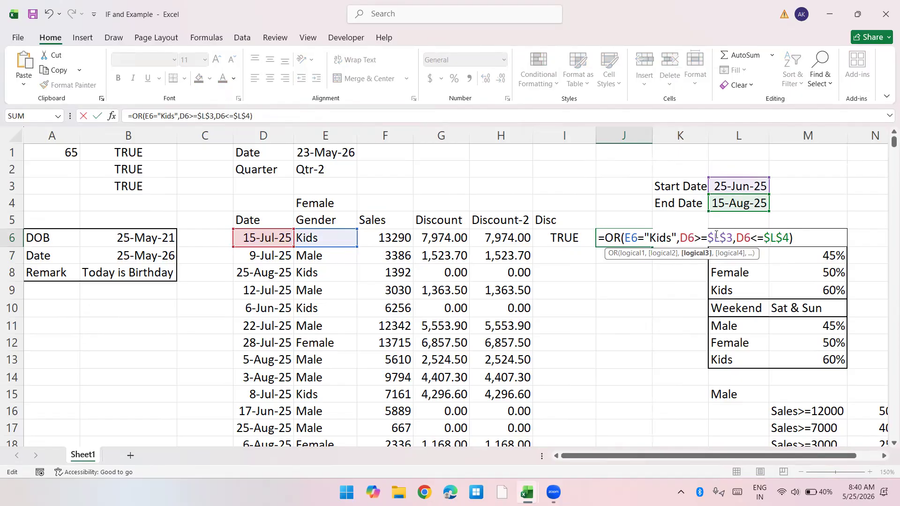
{"action": "left_click_drag", "start_coordinate": [680, 237], "coordinate": [790, 239]}
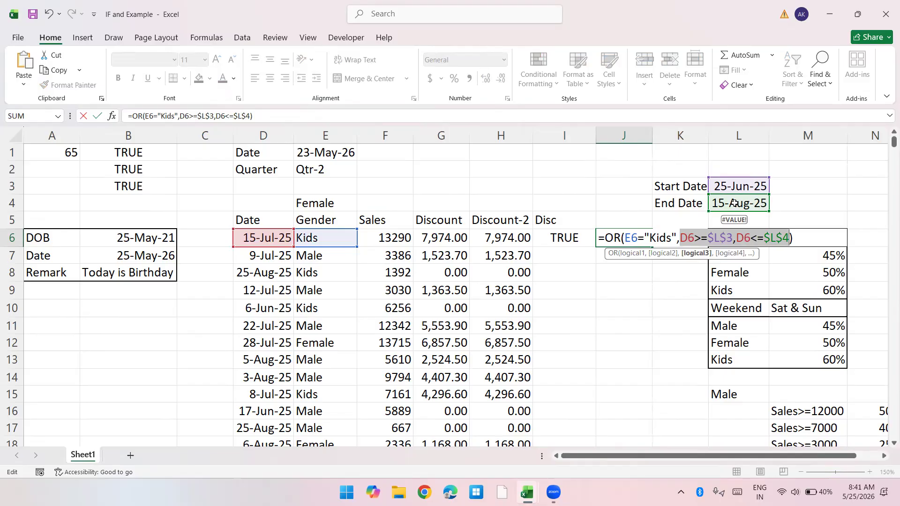
{"action": "key", "text": "ctrl+Return"}
Step: Review the nested formula in I6 and clear the comparison formula from J6
{"action": "key", "text": "Left"}
{"action": "key", "text": "F2"}
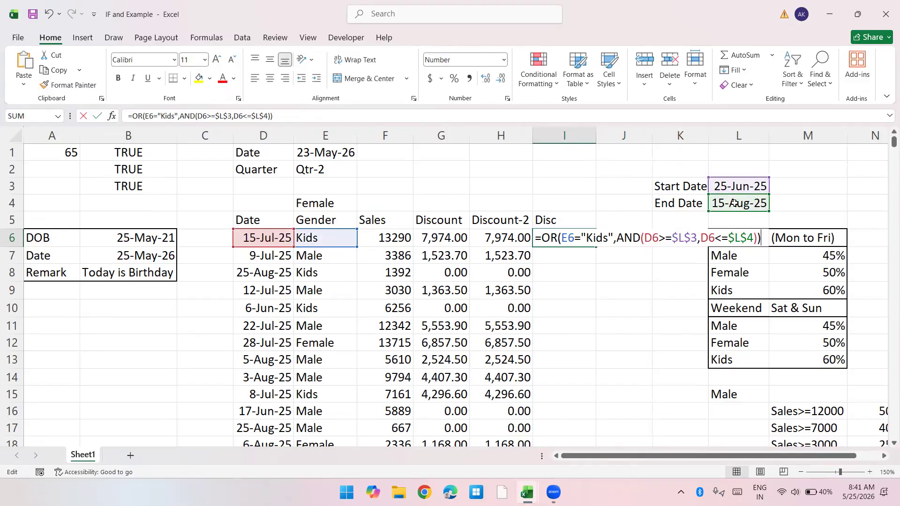
{"action": "key", "text": "Tab"}
{"action": "key", "text": "Delete"}
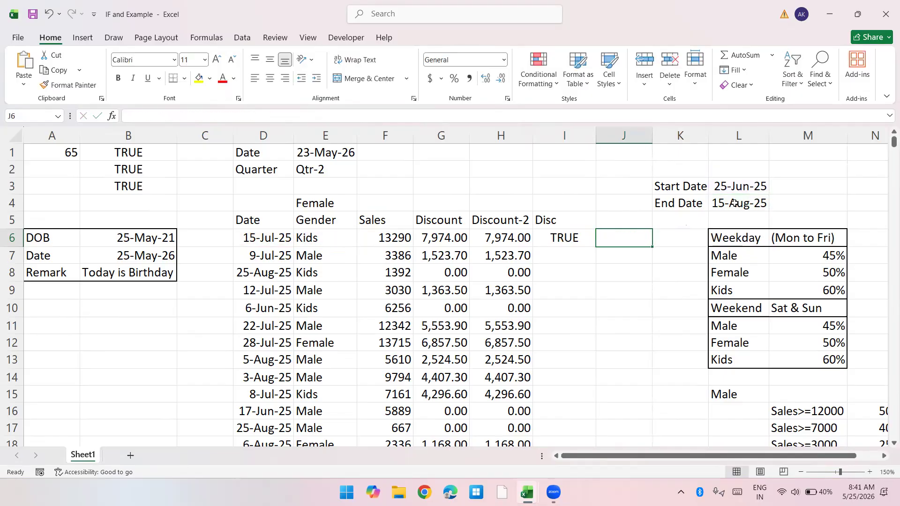
Step: Copy the I6 formula down the Disc column to the last row of the table
{"action": "key", "text": "Left"}
{"action": "key", "text": "ctrl+c"}
{"action": "key", "text": "Left"}
{"action": "key", "text": "ctrl+Down"}
{"action": "key", "text": "Right"}
{"action": "key", "text": "ctrl+shift+Up"}
{"action": "key", "text": "Return"}
Step: Examine the Disc results, comparing the dates and genders in rows 16 and 17 with the Start Date and End Date
{"action": "key", "text": "ctrl+Up"}
{"action": "key", "text": "Down"}
{"action": "key", "text": "Down"}
{"action": "key", "text": "Down"}
{"action": "key", "text": "Down"}
{"action": "key", "text": "Down"}
{"action": "key", "text": "Down"}
{"action": "key", "text": "Down"}
{"action": "key", "text": "Down"}
{"action": "key", "text": "Down"}
{"action": "key", "text": "Down"}
{"action": "key", "text": "Down"}
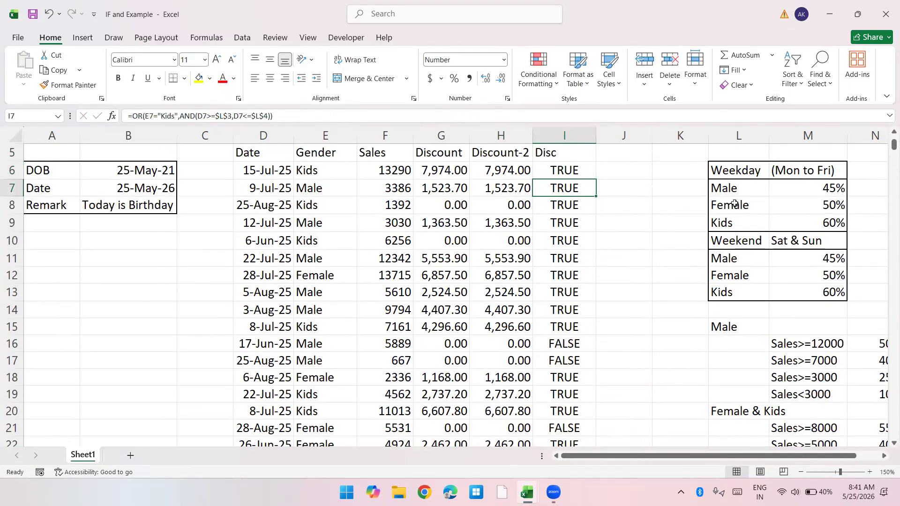
{"action": "key", "text": "shift+Left"}
{"action": "key", "text": "shift+Left"}
{"action": "key", "text": "shift+Left"}
{"action": "key", "text": "shift+Left"}
{"action": "key", "text": "shift+Left"}
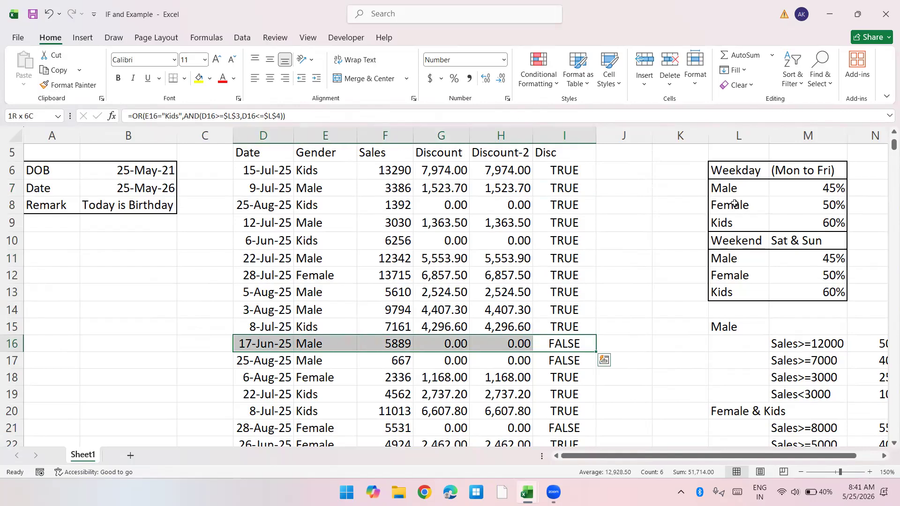
{"action": "key", "text": "shift+Down"}
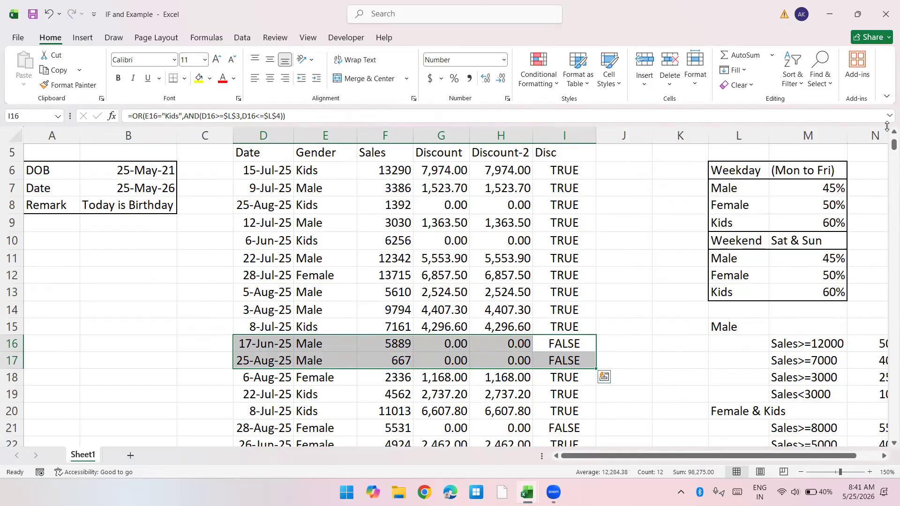
{"action": "scroll", "coordinate": [773, 167], "scroll_direction": "up", "scroll_amount": 2}
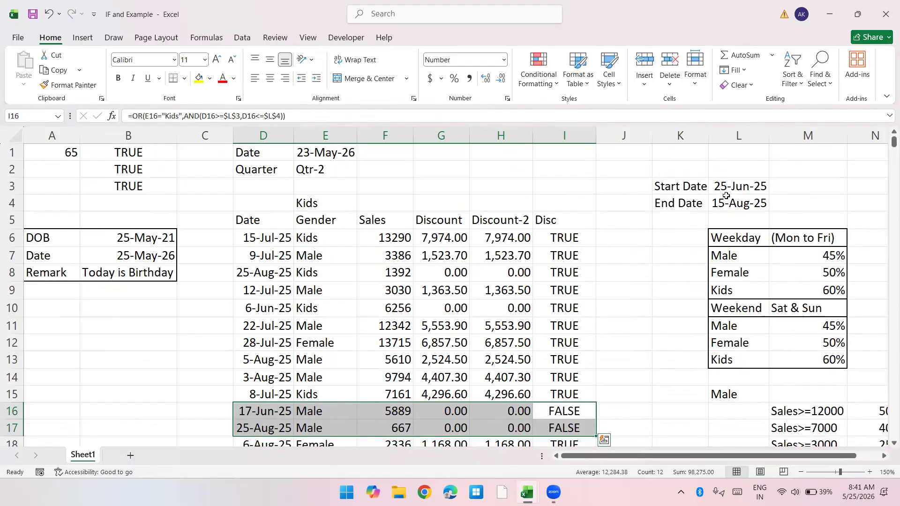
Step: Return to cell A1 and switch to the Book1 workbook
{"action": "key", "text": "Left"}
{"action": "key", "text": "ctrl+Left"}
{"action": "key", "text": "ctrl+Left"}
{"action": "key", "text": "ctrl+Up"}
{"action": "key", "text": "ctrl+Up"}
{"action": "key", "text": "ctrl+Up"}
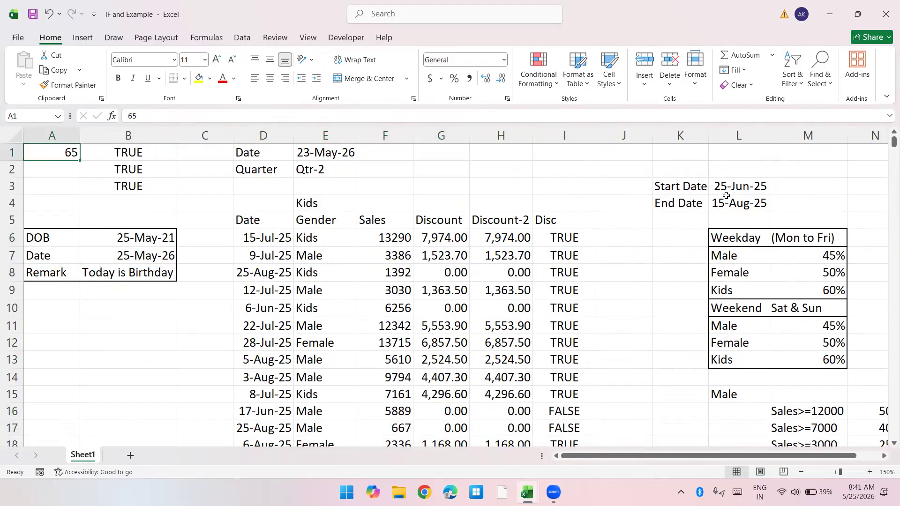
{"action": "key", "text": "ctrl+Tab"}
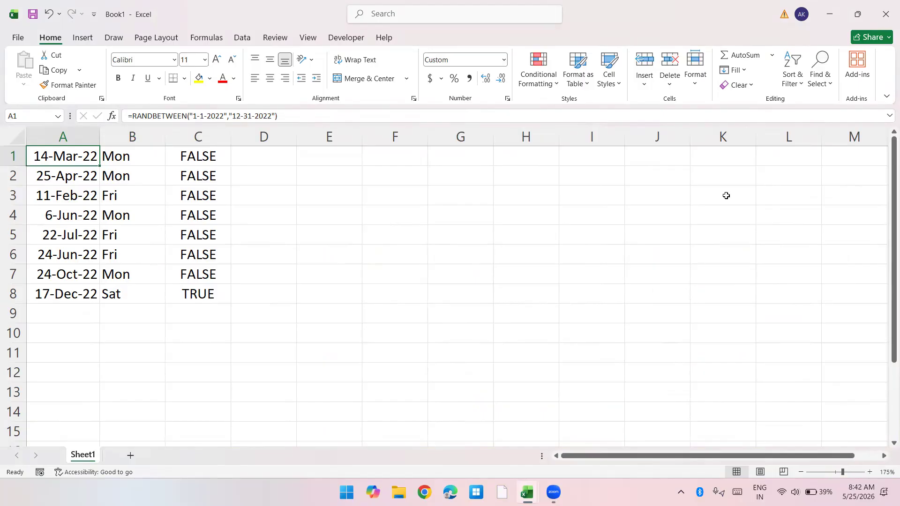
Step: Enter =NOT(C1) in D1 to reverse the weekend test
{"action": "key", "text": "Right"}
{"action": "key", "text": "Right"}
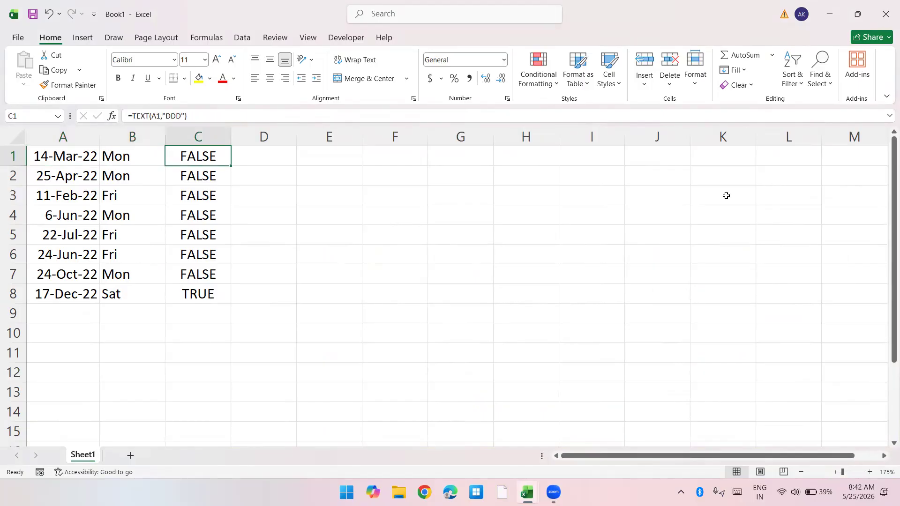
{"action": "key", "text": "Right"}
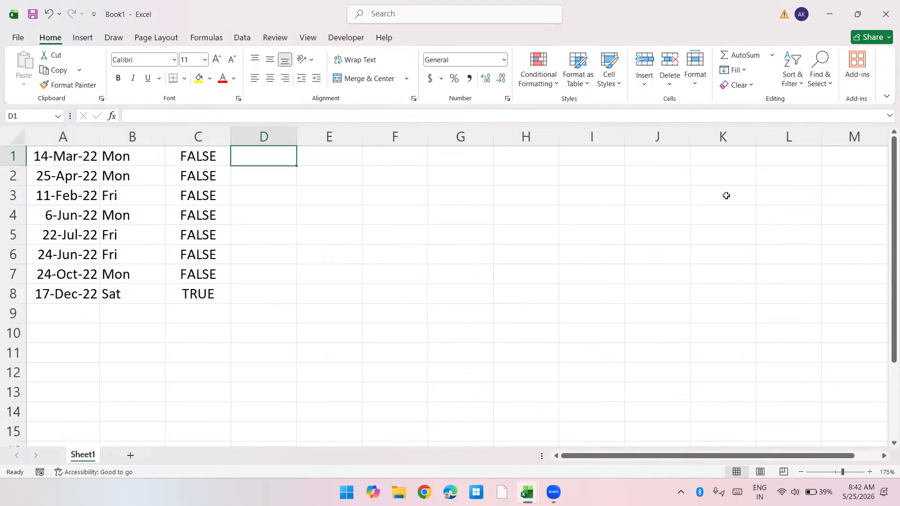
{"action": "type", "text": "=not("}
{"action": "key", "text": "Left"}
{"action": "key", "text": "Return"}
Step: Fill the NOT formula from D1 down through D8
{"action": "key", "text": "Left"}
{"action": "key", "text": "ctrl+Down"}
{"action": "key", "text": "Right"}
{"action": "key", "text": "ctrl+shift+Up"}
{"action": "key", "text": "ctrl+d"}
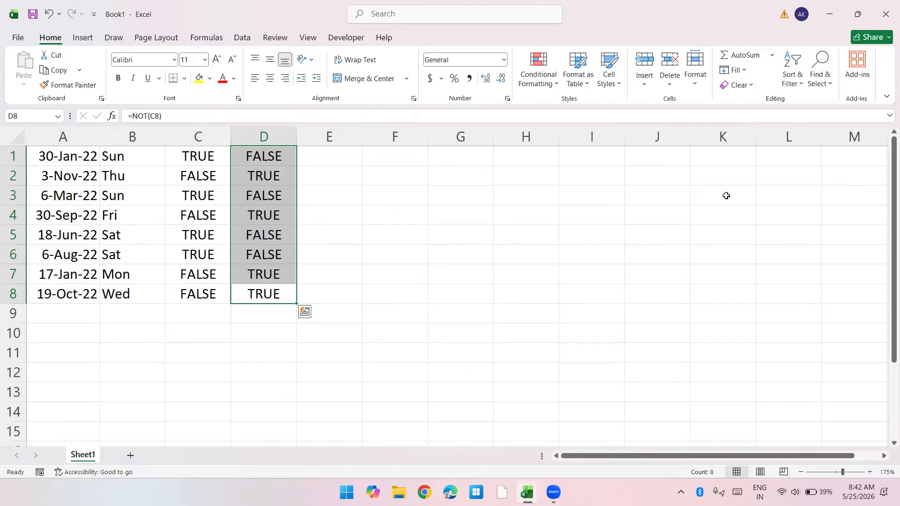
{"action": "key", "text": "Up"}
{"action": "key", "text": "ctrl+Up"}
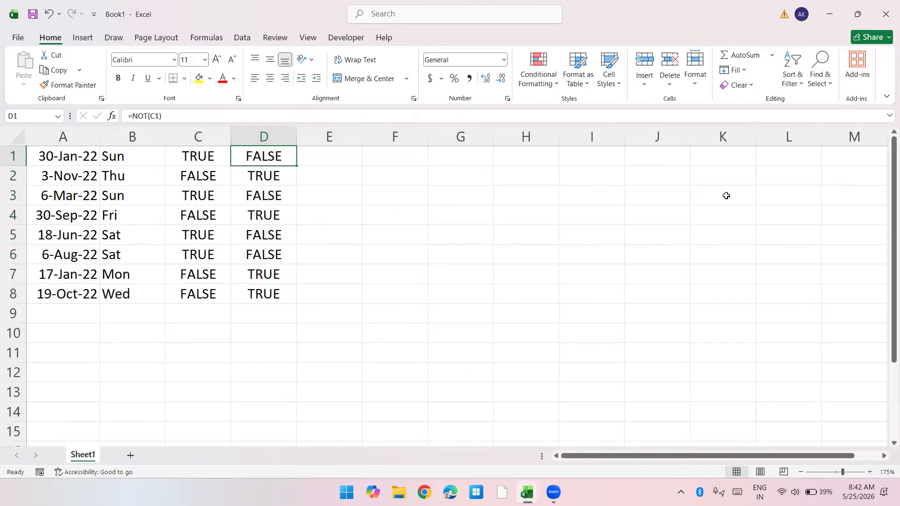
{"action": "key", "text": "Right"}
{"action": "key", "text": "Right"}
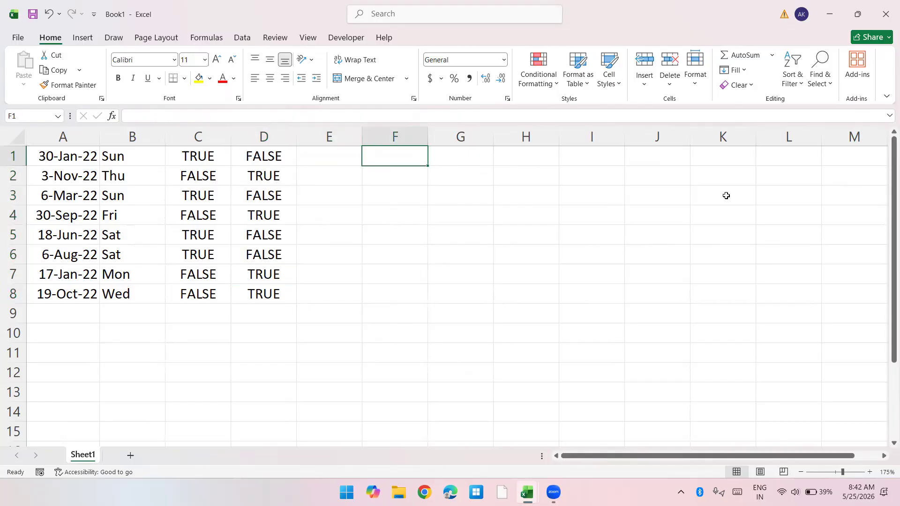
Step: List the function names ISNUMBER, ISTEXT, ISEVEN and ISODD in cells F1 to F4
{"action": "type", "text": "ISNUMBER"}
{"action": "key", "text": "Return"}
{"action": "type", "text": "ISTEXT"}
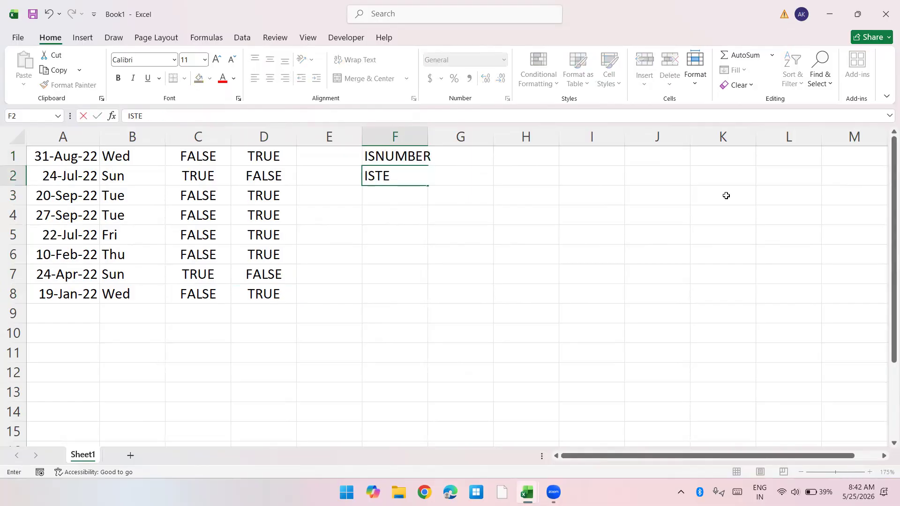
{"action": "key", "text": "Return"}
{"action": "type", "text": "ISEVEN"}
{"action": "key", "text": "Return"}
{"action": "type", "text": "ISODD"}
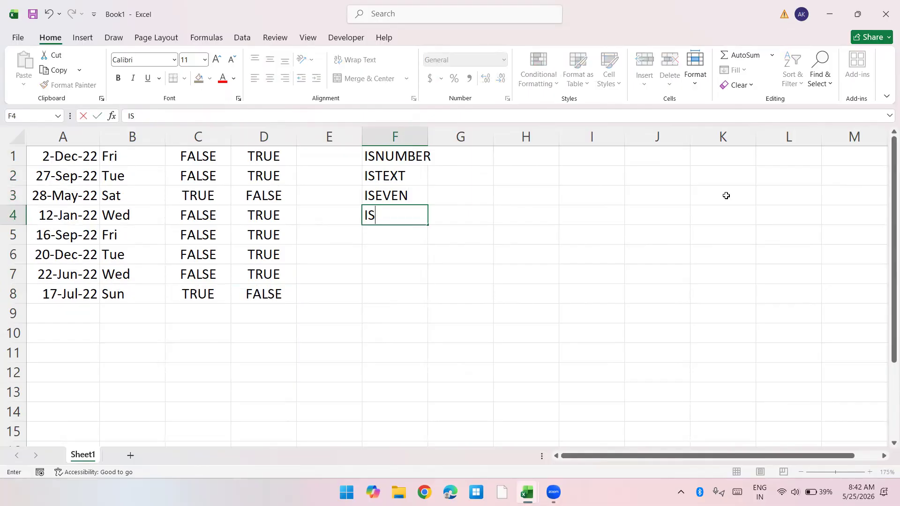
{"action": "key", "text": "Return"}
Step: Add ISBLANK, ISERROR, ISNA and ISLOGICAL in cells F5 to F8, and select the whole list F1:F8
{"action": "type", "text": "ISBLANK"}
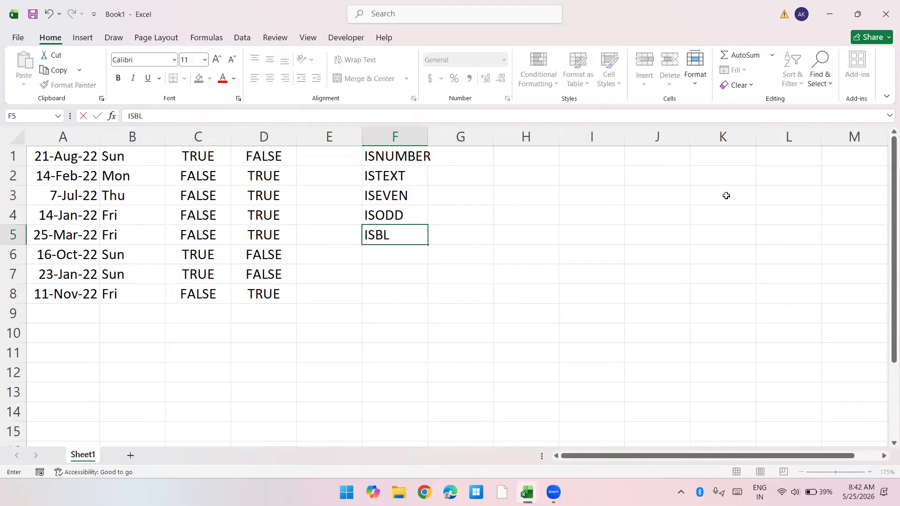
{"action": "key", "text": "Return"}
{"action": "type", "text": "ISS"}
{"action": "key", "text": "BackSpace"}
{"action": "type", "text": "ERROR"}
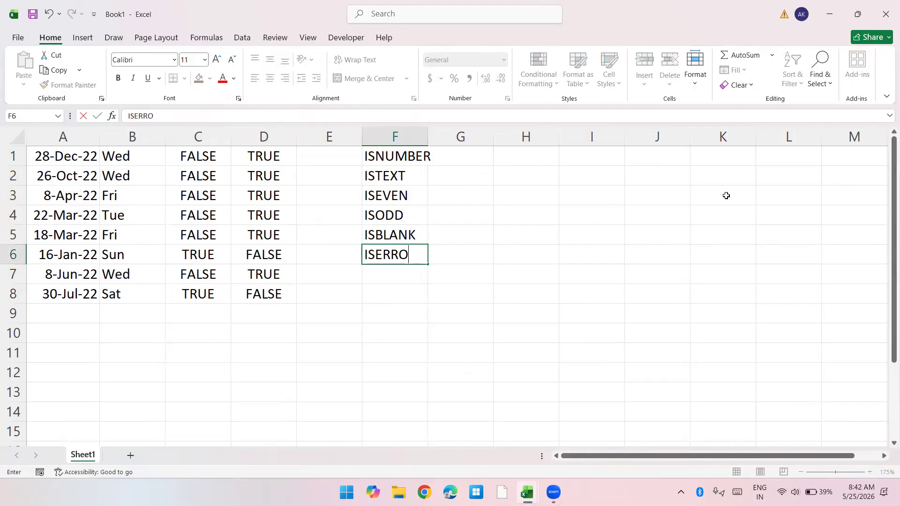
{"action": "key", "text": "Return"}
{"action": "type", "text": "ISNA"}
{"action": "key", "text": "Return"}
{"action": "type", "text": "ISLGO"}
{"action": "key", "text": "BackSpace"}
{"action": "key", "text": "BackSpace"}
{"action": "type", "text": "OGICAL"}
{"action": "key", "text": "Return"}
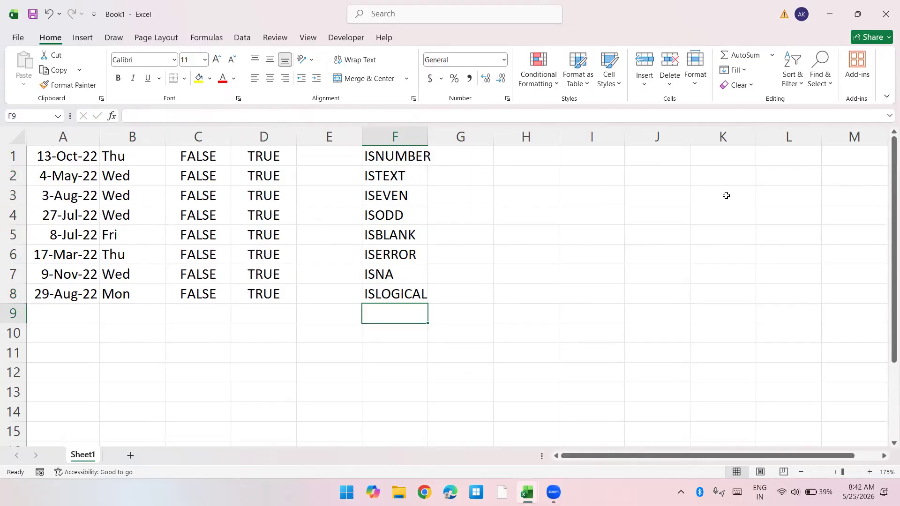
{"action": "key", "text": "Up"}
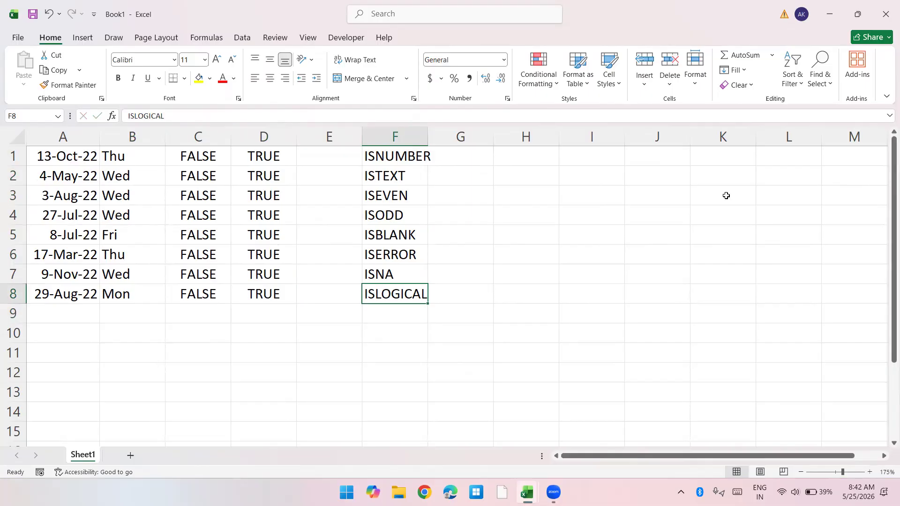
{"action": "key", "text": "ctrl+Up"}
{"action": "key", "text": "ctrl+shift+Down"}
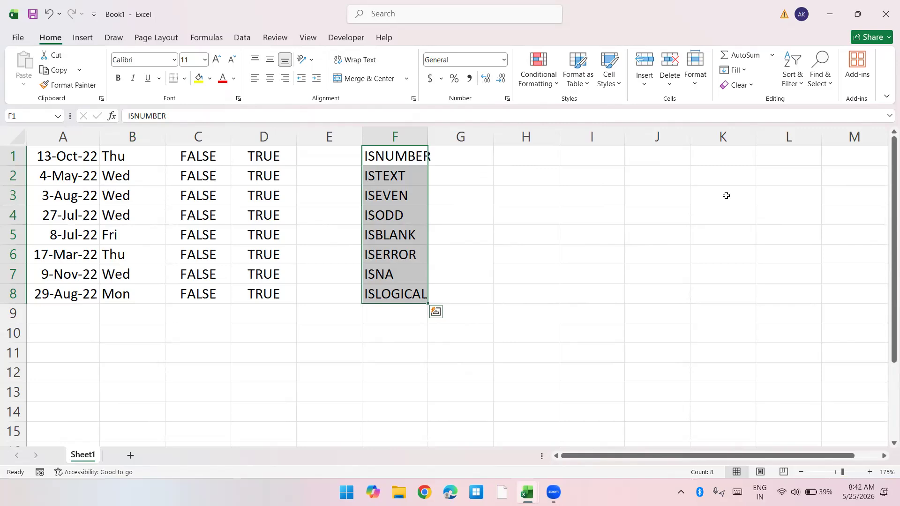
Step: Enter =RANDBETWEEN(10,100) in H1 to generate a random test number
{"action": "key", "text": "Right"}
{"action": "key", "text": "Right"}
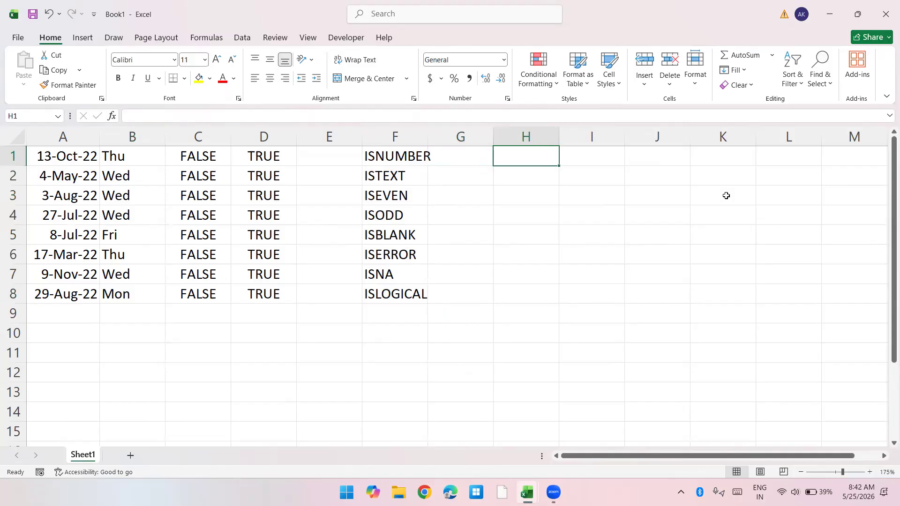
{"action": "type", "text": "=RAND"}
{"action": "key", "text": "Down"}
{"action": "key", "text": "Down"}
{"action": "key", "text": "Tab"}
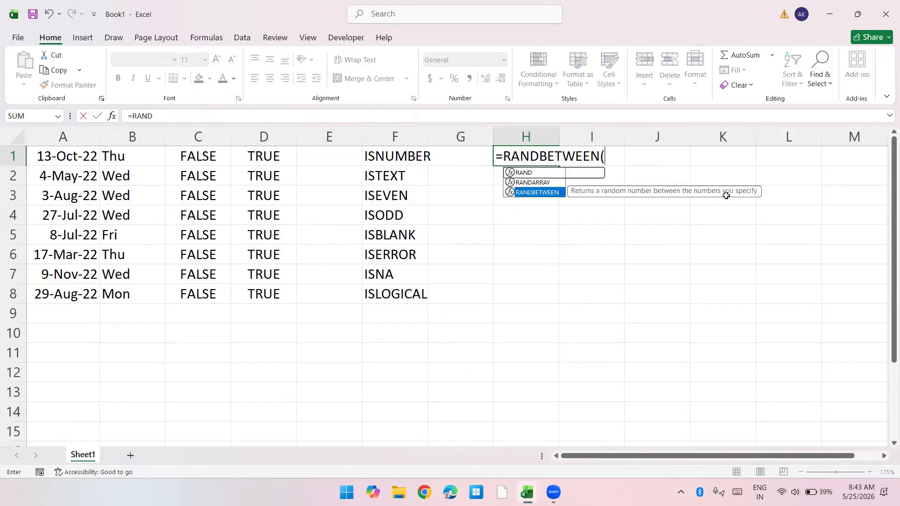
{"action": "type", "text": "10,100"}
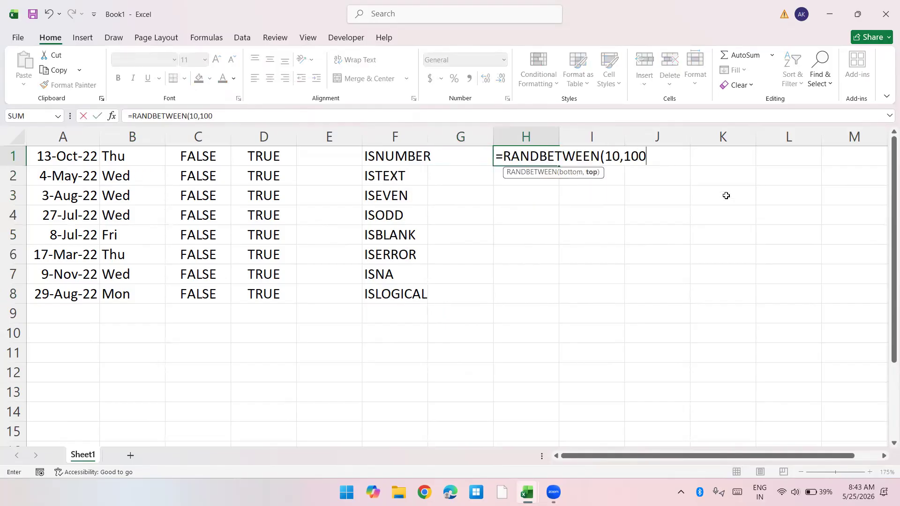
{"action": "key", "text": "ctrl+Return"}
Step: Fill the RANDBETWEEN formula from H1 down through H11
{"action": "key", "text": "shift+Down"}
{"action": "key", "text": "shift+Down"}
{"action": "key", "text": "shift+Down"}
{"action": "key", "text": "shift+Down"}
{"action": "key", "text": "shift+Down"}
{"action": "key", "text": "shift+Down"}
{"action": "key", "text": "shift+Down"}
{"action": "key", "text": "shift+Down"}
{"action": "key", "text": "shift+Down"}
{"action": "key", "text": "shift+Down"}
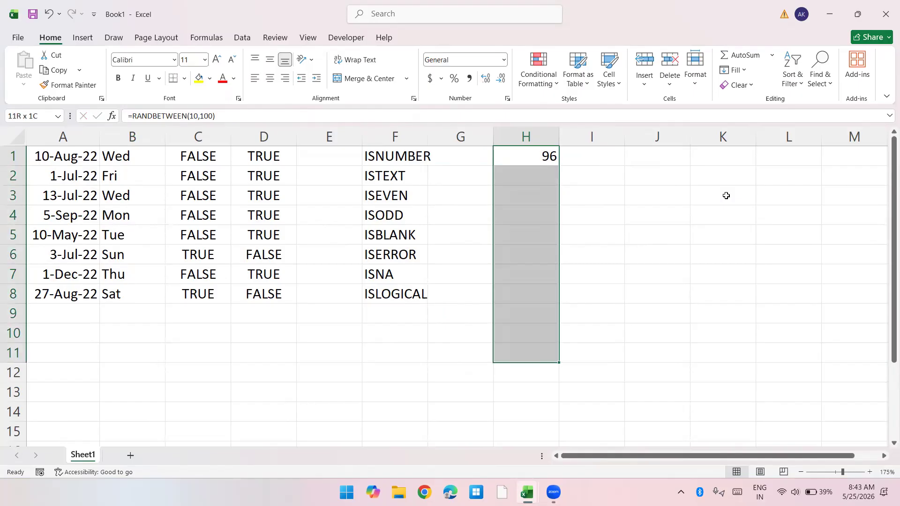
{"action": "key", "text": "ctrl+d"}
{"action": "key", "text": "shift+Right"}
{"action": "key", "text": "ctrl+r"}
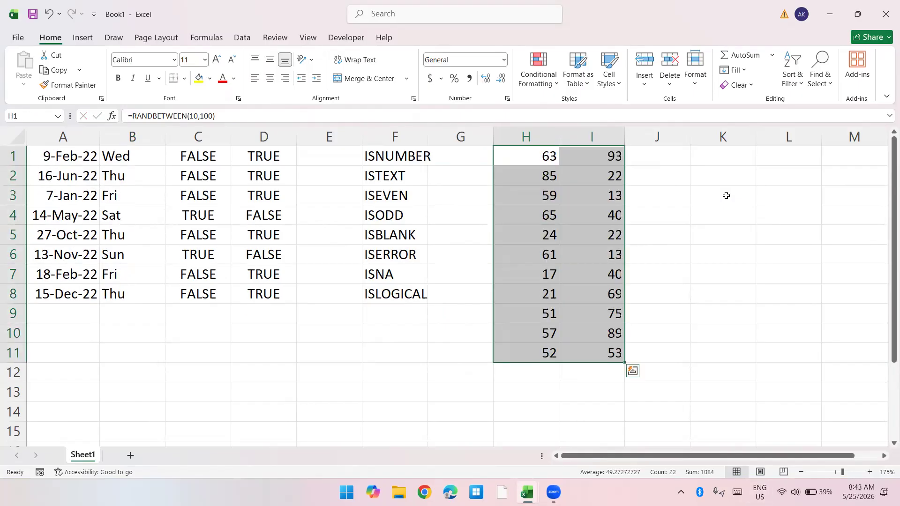
{"action": "key", "text": "Right"}
{"action": "key", "text": "ctrl+shift+Down"}
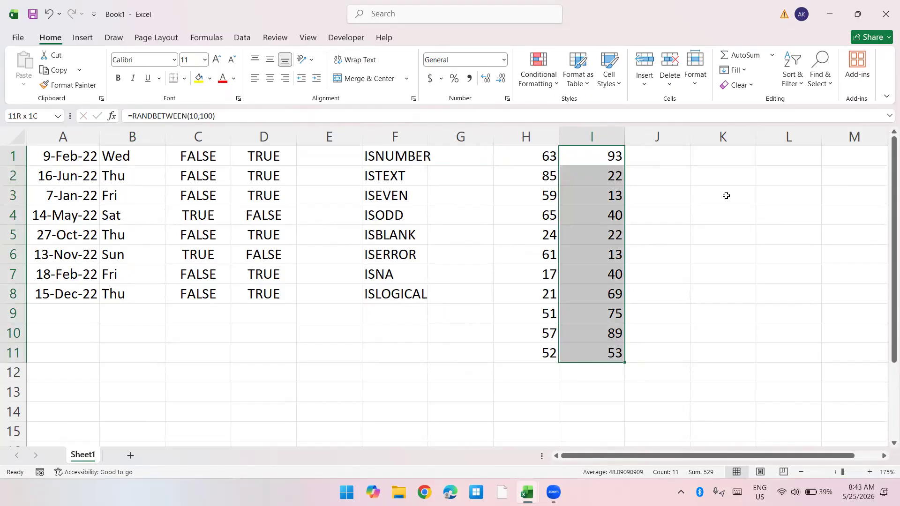
{"action": "key", "text": "Delete"}
Step: Convert the random numbers in H1:H11 to fixed numbers by copying them and pasting only values in place
{"action": "key", "text": "Left"}
{"action": "key", "text": "ctrl+shift+Down"}
{"action": "key", "text": "ctrl+c"}
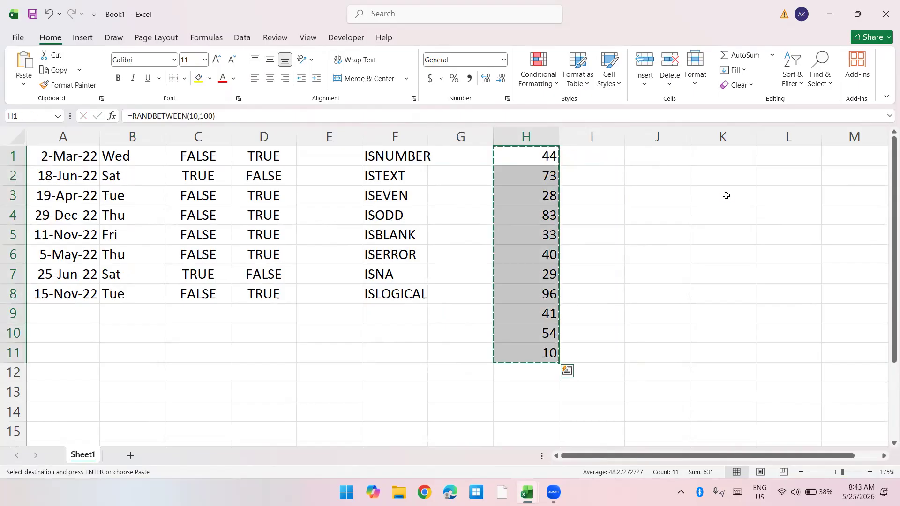
{"action": "key", "text": "ctrl+alt+v"}
{"action": "key", "text": "v"}
{"action": "key", "text": "Escape"}
{"action": "key", "text": "ctrl+alt+v"}
{"action": "key", "text": "v"}
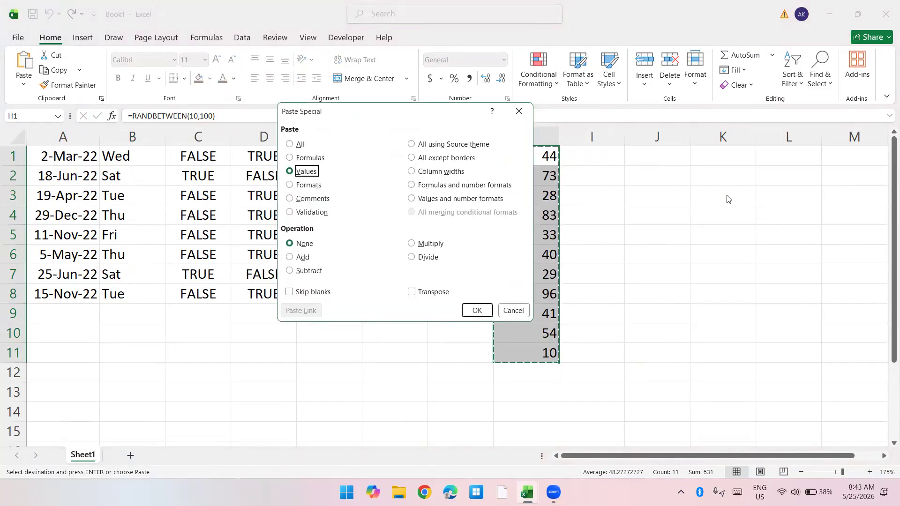
{"action": "key", "text": "Return"}
{"action": "key", "text": "Right"}
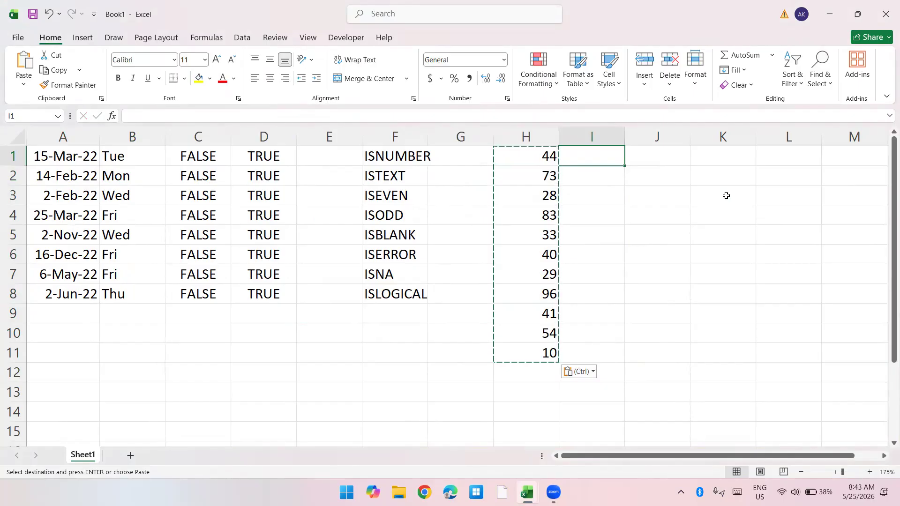
Step: Replace the numbers in H2 and H4 with the text a, and the number in H8 with s
{"action": "key", "text": "Down"}
{"action": "key", "text": "Left"}
{"action": "type", "text": "73a"}
{"action": "key", "text": "Down"}
{"action": "key", "text": "Down"}
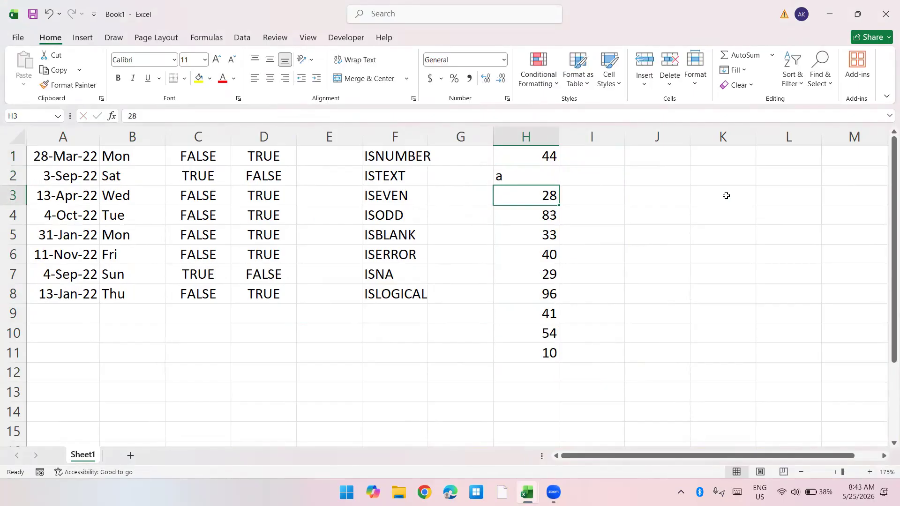
{"action": "type", "text": "a"}
{"action": "key", "text": "Down"}
{"action": "key", "text": "Down"}
{"action": "key", "text": "Down"}
{"action": "key", "text": "Down"}
{"action": "type", "text": "s"}
{"action": "key", "text": "Tab"}
Step: Enter =ISTEXT(H1) in I1 to test whether the column H entry is text
{"action": "key", "text": "ctrl+Up"}
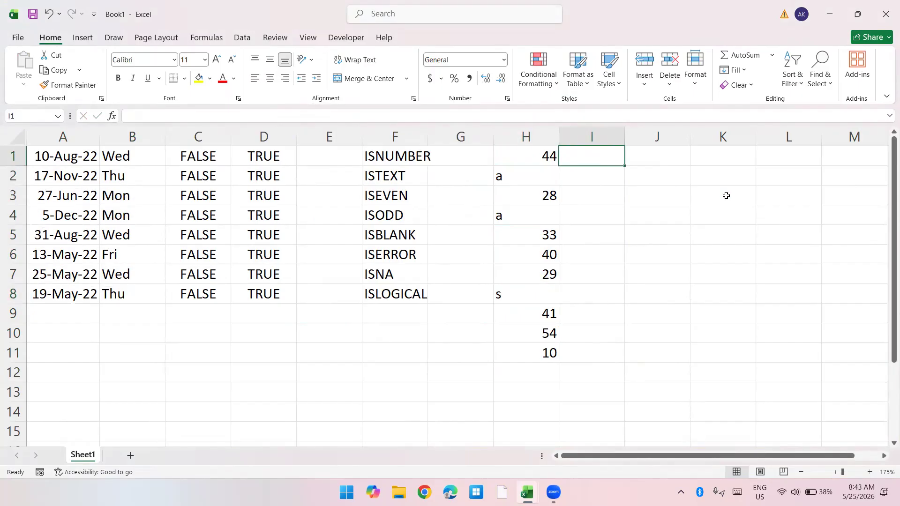
{"action": "type", "text": "=iste"}
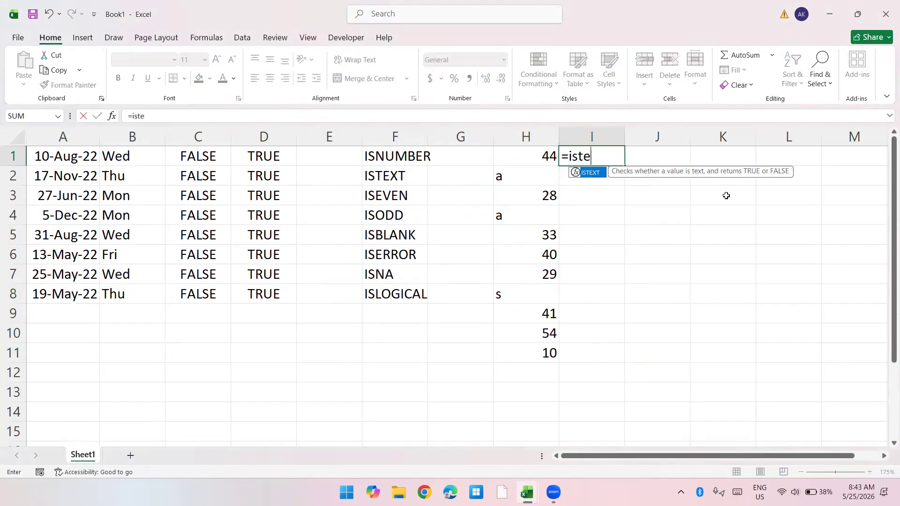
{"action": "key", "text": "Tab"}
{"action": "key", "text": "Left"}
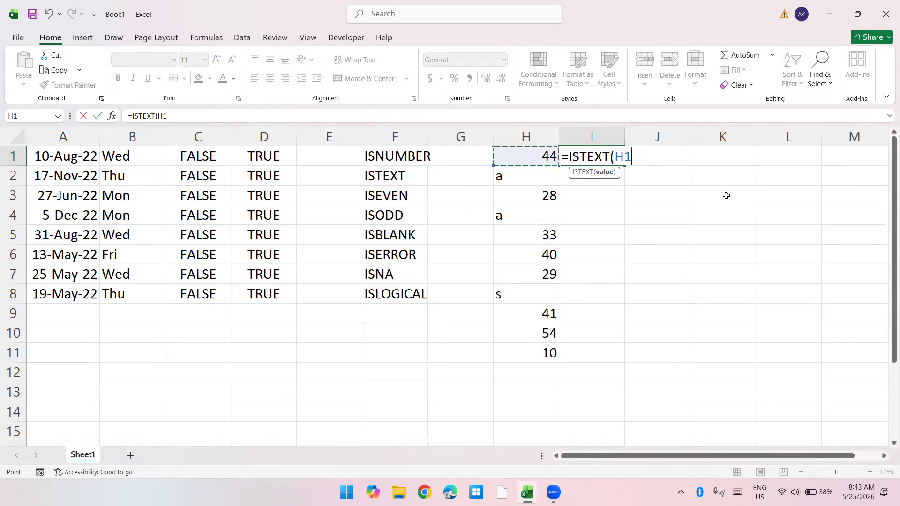
{"action": "key", "text": "Return"}
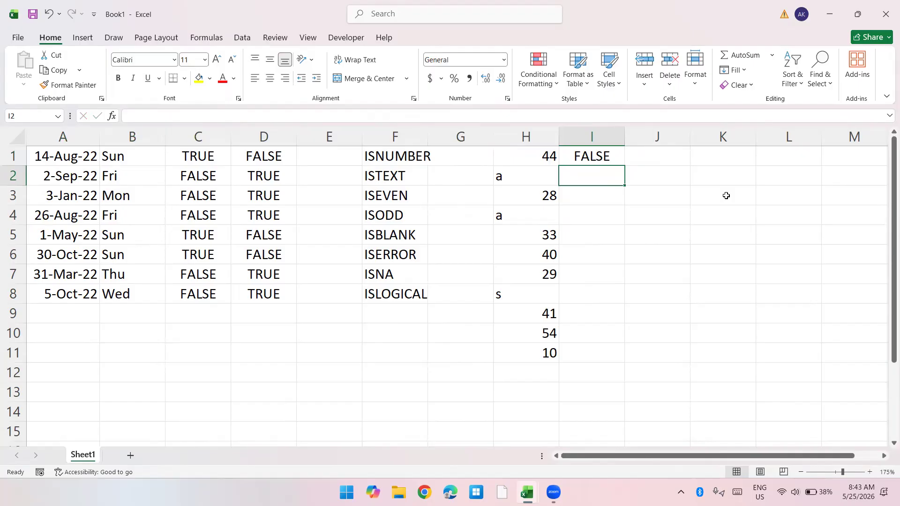
Step: Fill the ISTEXT formula from I1 down through I11 and check the results against column H
{"action": "key", "text": "shift+Up"}
{"action": "key", "text": "shift+Down"}
{"action": "key", "text": "shift+Down"}
{"action": "key", "text": "shift+Down"}
{"action": "key", "text": "shift+Down"}
{"action": "key", "text": "shift+Down"}
{"action": "key", "text": "shift+Down"}
{"action": "key", "text": "shift+Down"}
{"action": "key", "text": "shift+Down"}
{"action": "key", "text": "shift+Down"}
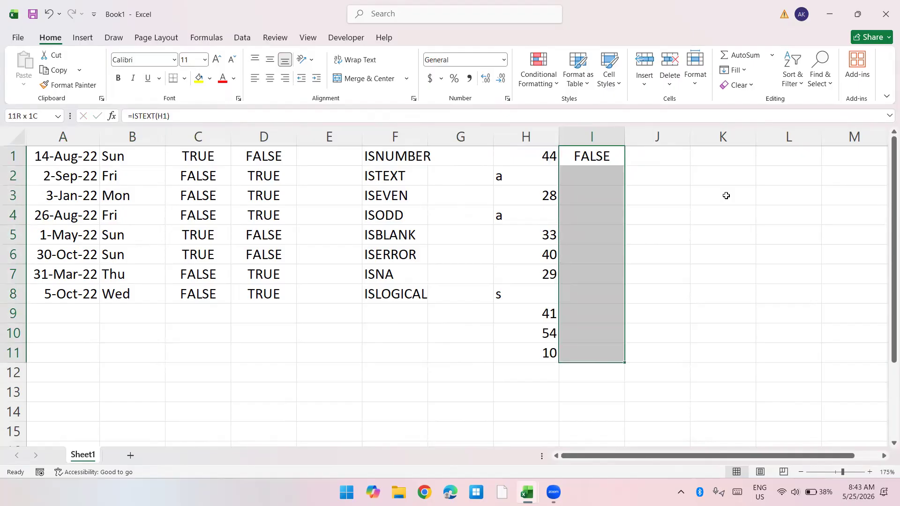
{"action": "key", "text": "super+space"}
{"action": "key", "text": "ctrl+d"}
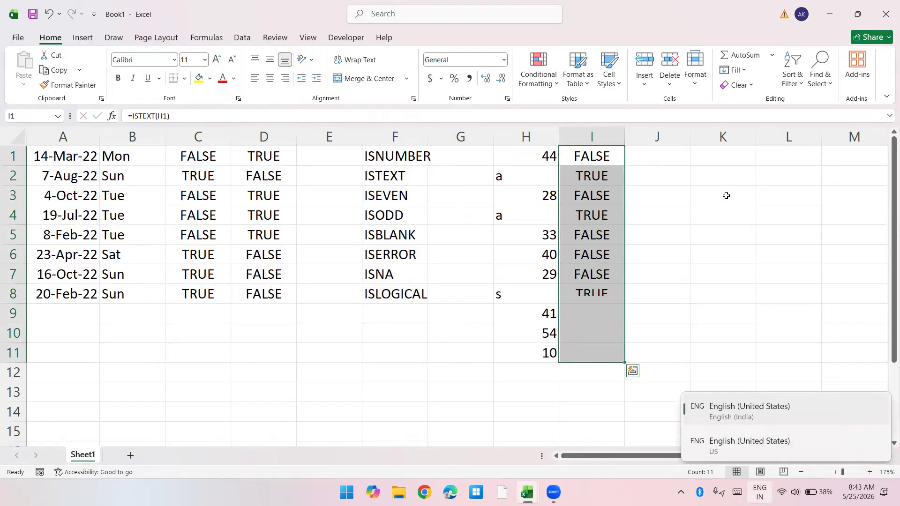
{"action": "key", "text": "Down"}
{"action": "key", "text": "Down"}
{"action": "key", "text": "Down"}
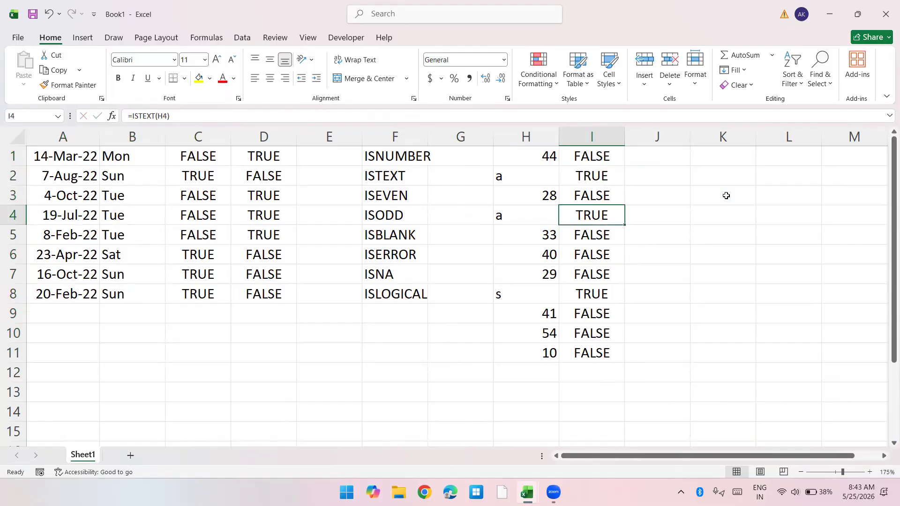
Step: Enter =ISNUMBER(H1) in J1 to test whether the column H entry is a number
{"action": "key", "text": "ctrl+Up"}
{"action": "key", "text": "Right"}
{"action": "type", "text": "=isn"}
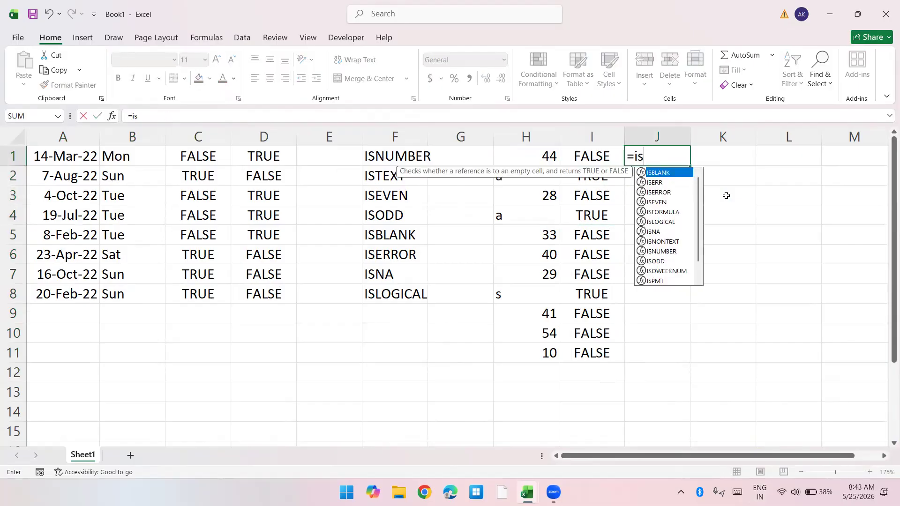
{"action": "key", "text": "Down"}
{"action": "key", "text": "Down"}
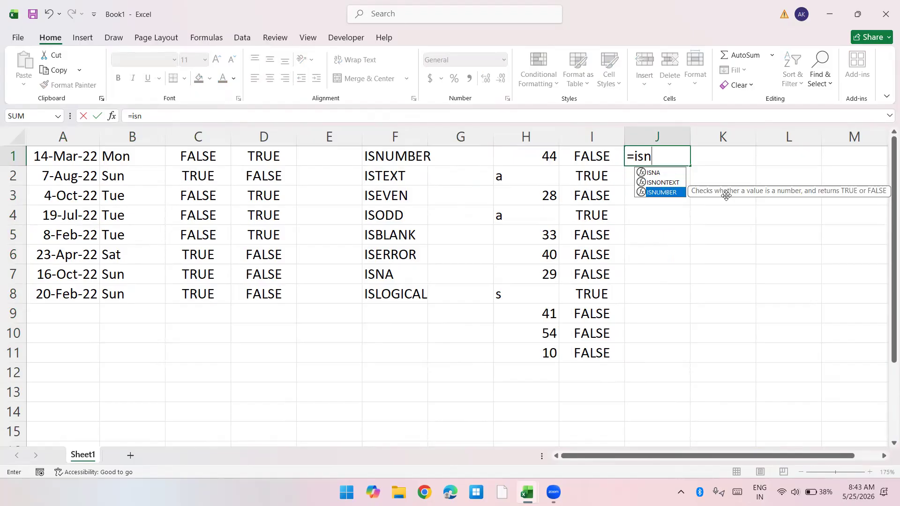
{"action": "key", "text": "Tab"}
{"action": "key", "text": "Left"}
{"action": "key", "text": "Left"}
{"action": "key", "text": "Return"}
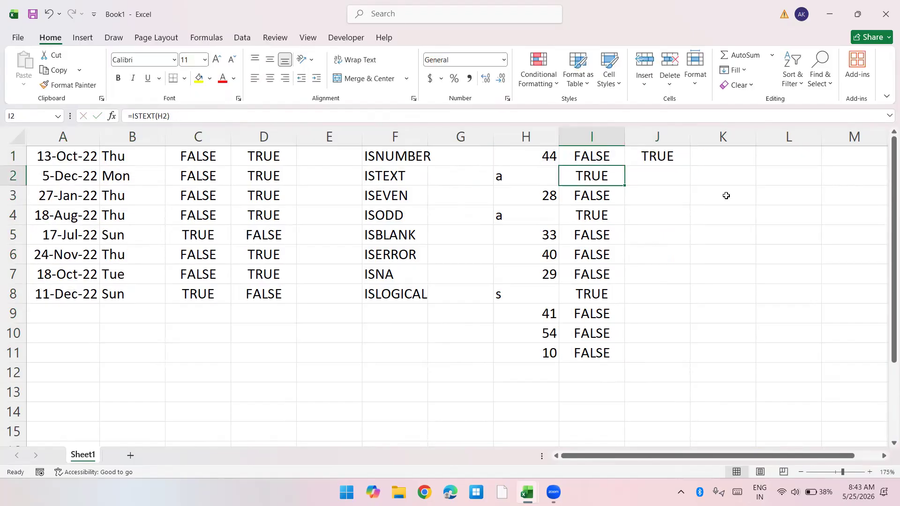
Step: Fill the ISNUMBER formula from J1 down through J11
{"action": "key", "text": "ctrl+Down"}
{"action": "key", "text": "ctrl+Right"}
{"action": "key", "text": "ctrl+Left"}
{"action": "key", "text": "ctrl+shift+Up"}
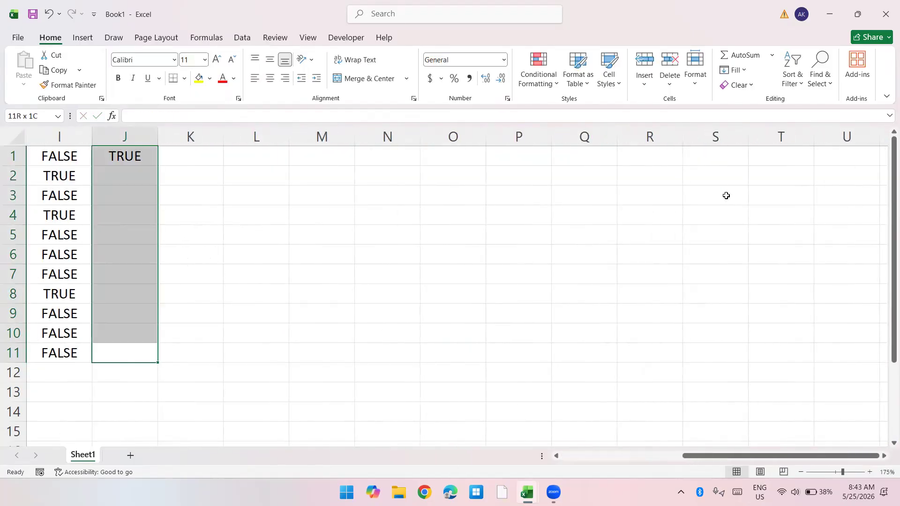
{"action": "key", "text": "ctrl+d"}
Step: Enter =ISEVEN(H1) in K1 to test whether the column H number is even
{"action": "key", "text": "Left"}
{"action": "key", "text": "Left"}
{"action": "key", "text": "Left"}
{"action": "key", "text": "Left"}
{"action": "key", "text": "Left"}
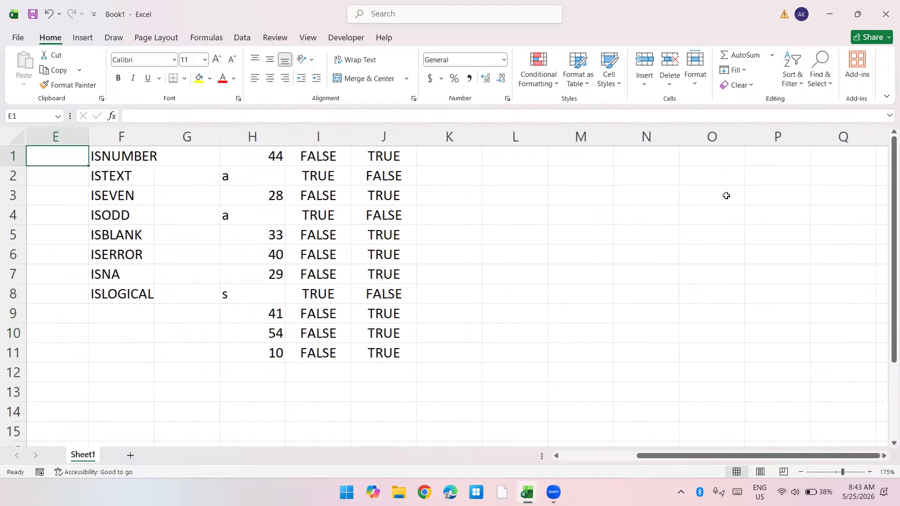
{"action": "key", "text": "Right"}
{"action": "key", "text": "Right"}
{"action": "key", "text": "Right"}
{"action": "key", "text": "Right"}
{"action": "key", "text": "Right"}
{"action": "key", "text": "Right"}
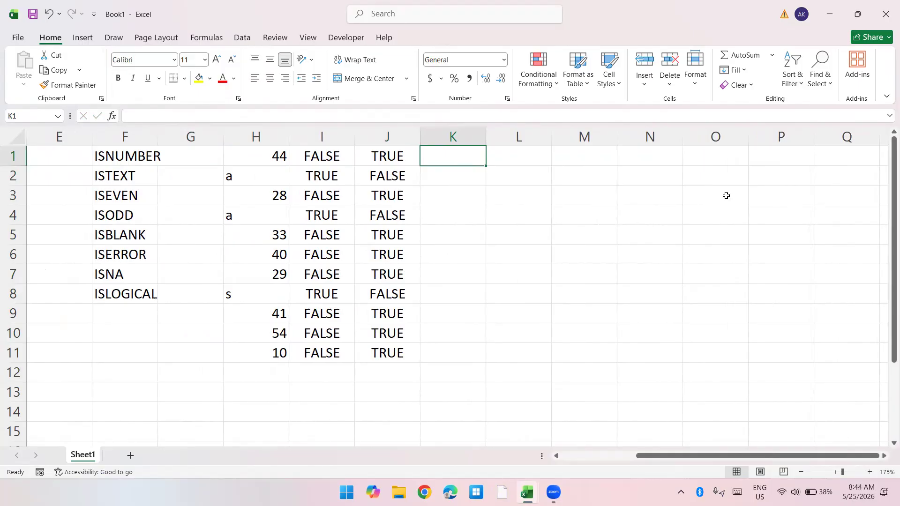
{"action": "type", "text": "=iseve"}
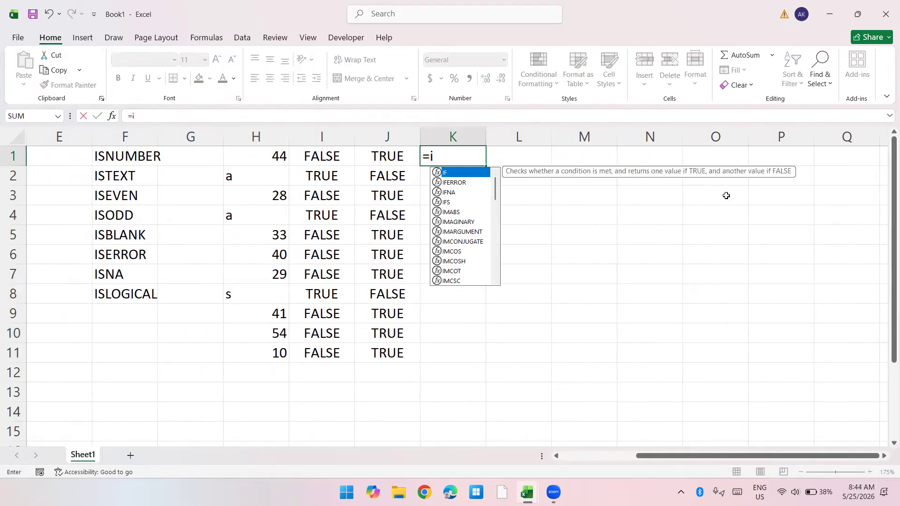
{"action": "key", "text": "Tab"}
{"action": "key", "text": "Left"}
{"action": "key", "text": "Left"}
{"action": "key", "text": "Left"}
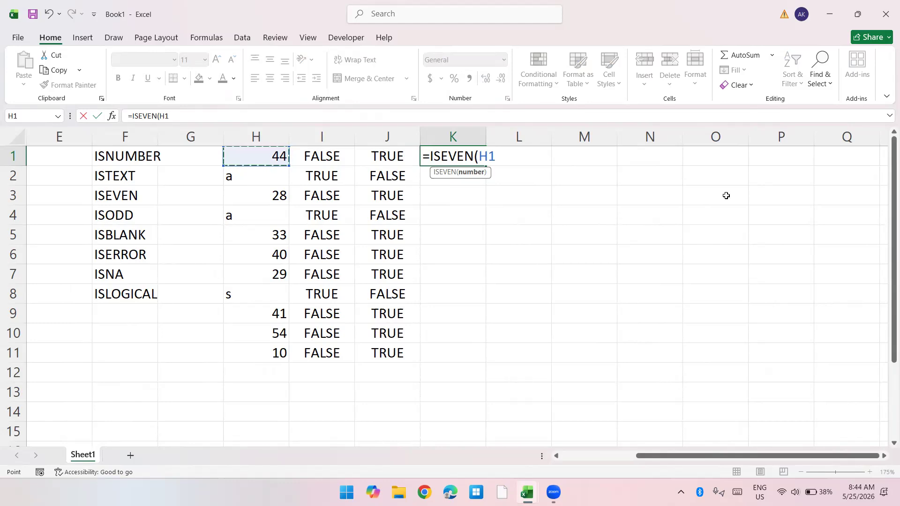
{"action": "key", "text": "Return"}
Step: Fill the ISEVEN formula from K1 down through K11
{"action": "key", "text": "Left"}
{"action": "key", "text": "ctrl+Down"}
{"action": "key", "text": "Right"}
{"action": "key", "text": "ctrl+shift+Up"}
{"action": "key", "text": "ctrl+d"}
Step: Examine the ISEVEN results in column K, comparing the row 8 result with the entry in H8, and go to L1
{"action": "key", "text": "ctrl+Up"}
{"action": "key", "text": "Down"}
{"action": "key", "text": "Down"}
{"action": "key", "text": "Down"}
{"action": "key", "text": "Down"}
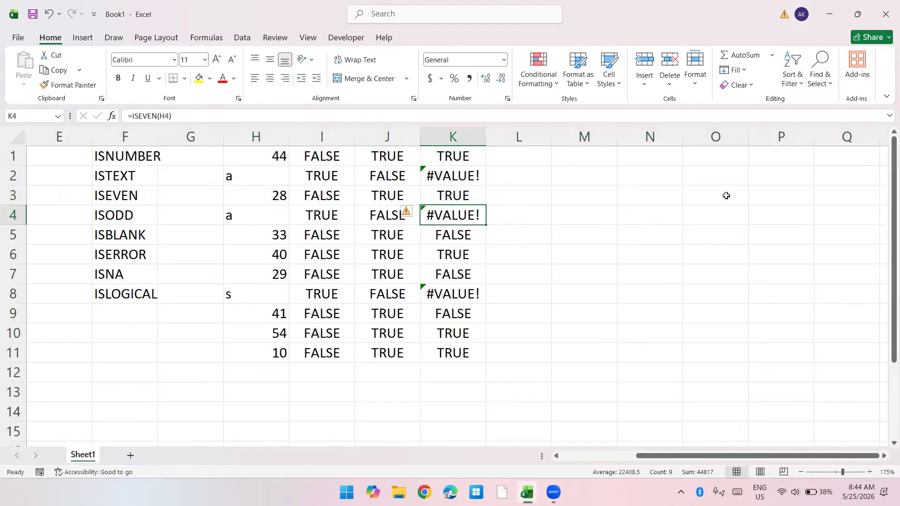
{"action": "key", "text": "shift+Down"}
{"action": "key", "text": "Down"}
{"action": "key", "text": "Down"}
{"action": "key", "text": "Down"}
{"action": "key", "text": "Down"}
{"action": "key", "text": "Down"}
{"action": "key", "text": "Up"}
{"action": "key", "text": "Up"}
{"action": "key", "text": "shift+Left"}
{"action": "key", "text": "shift+Left"}
{"action": "key", "text": "shift+Left"}
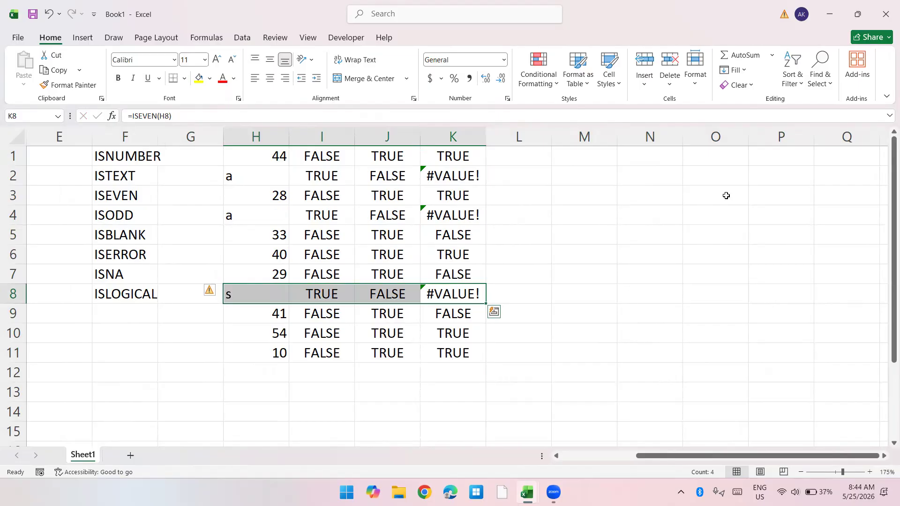
{"action": "key", "text": "Right"}
{"action": "key", "text": "ctrl+Up"}
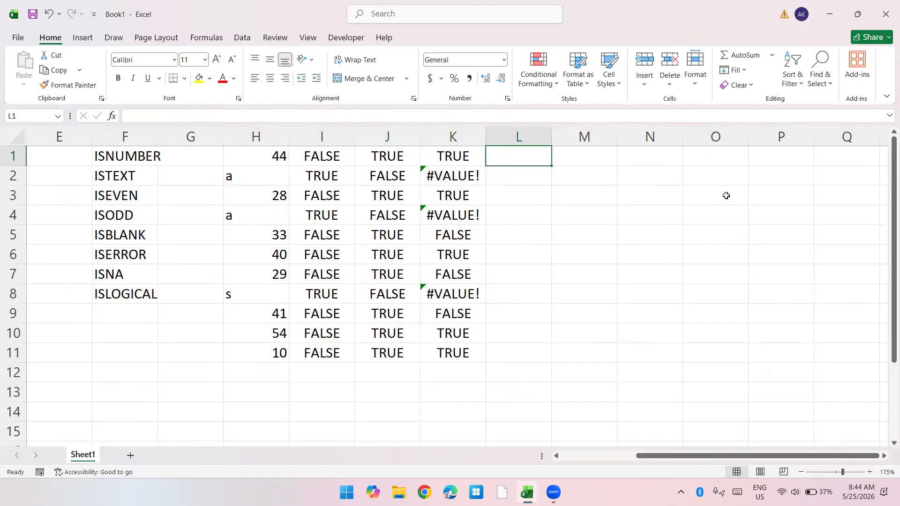
Step: Enter =ISODD(H1) in L1 to test whether the column H number is odd
{"action": "key", "text": "Left"}
{"action": "key", "text": "Right"}
{"action": "type", "text": "=iso"}
{"action": "key", "text": "Left"}
{"action": "key", "text": "Left"}
{"action": "key", "text": "Left"}
{"action": "key", "text": "Left"}
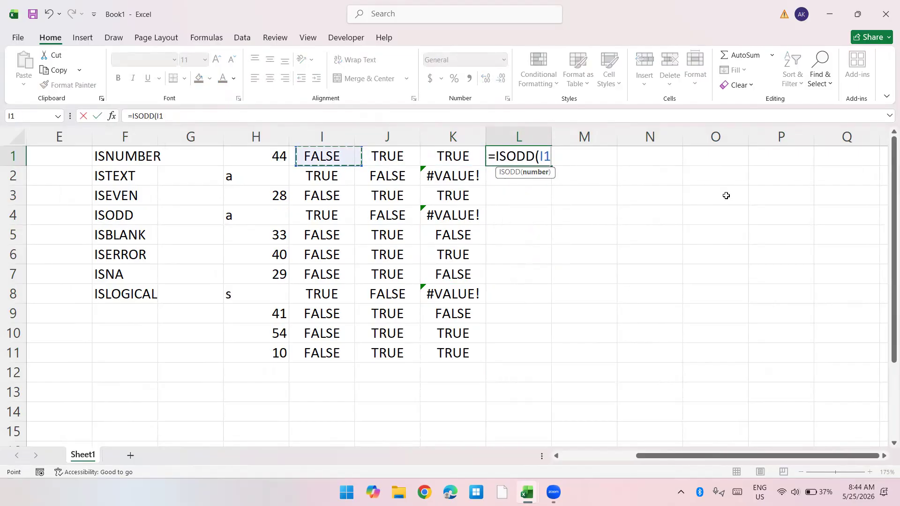
{"action": "key", "text": "Return"}
Step: Fill the ISODD formula from L1 down through L11
{"action": "key", "text": "Left"}
{"action": "key", "text": "ctrl+Down"}
{"action": "key", "text": "Right"}
{"action": "key", "text": "ctrl+shift+Up"}
{"action": "key", "text": "ctrl+d"}
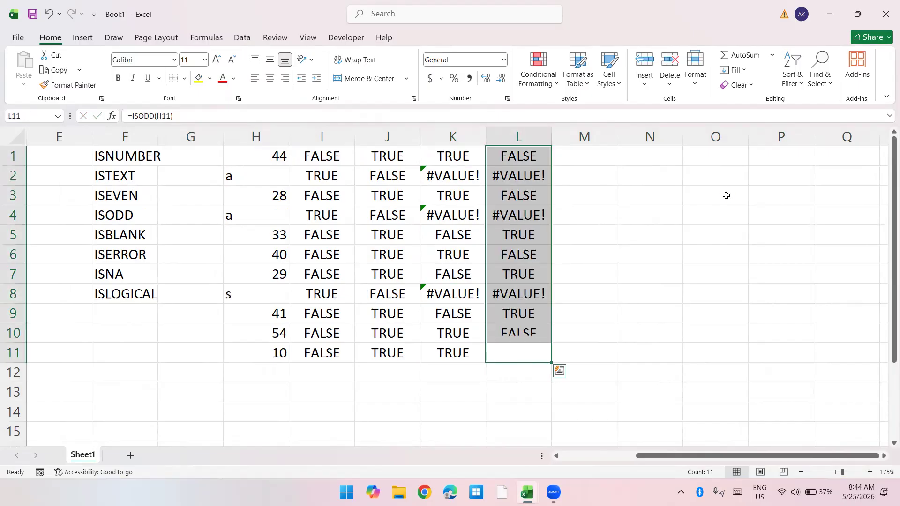
{"action": "key", "text": "ctrl+Up"}
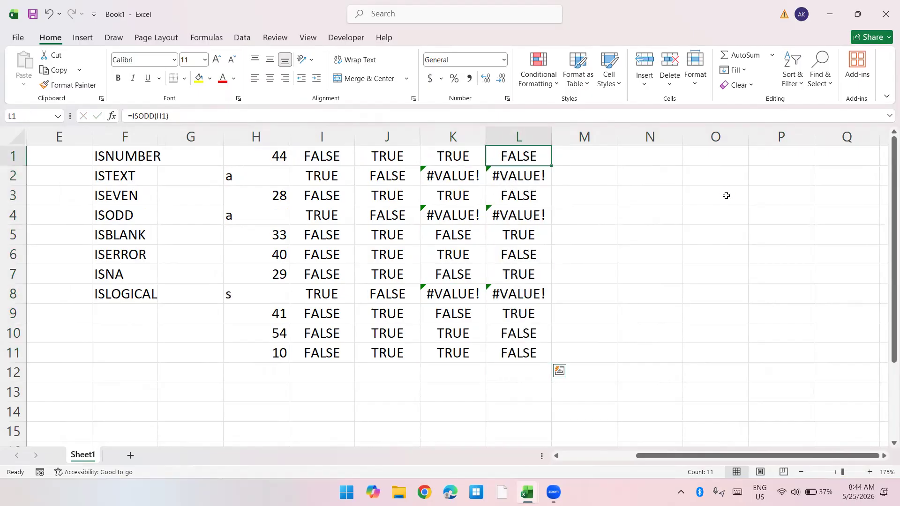
Step: Enter =ISERROR(L1) in M1 to test whether the ISODD result is an error
{"action": "key", "text": "Right"}
{"action": "type", "text": "=ise"}
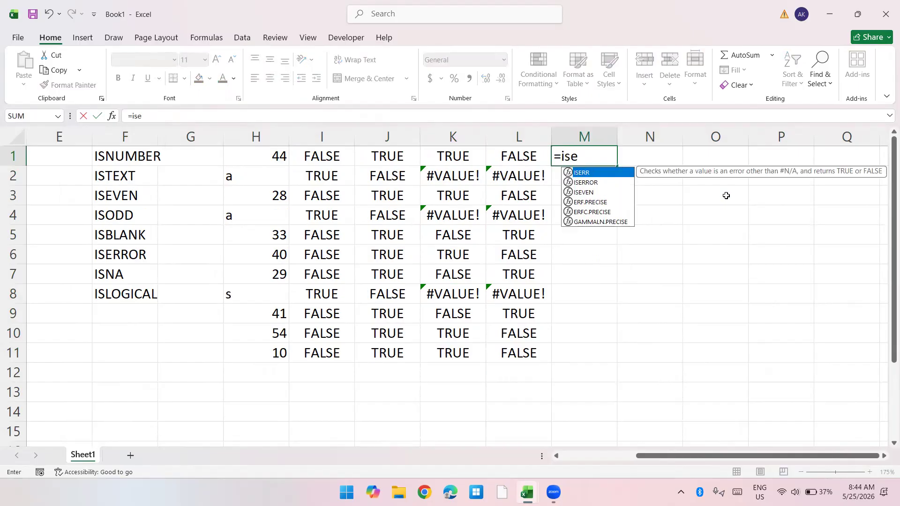
{"action": "key", "text": "Down"}
{"action": "key", "text": "Tab"}
{"action": "key", "text": "Left"}
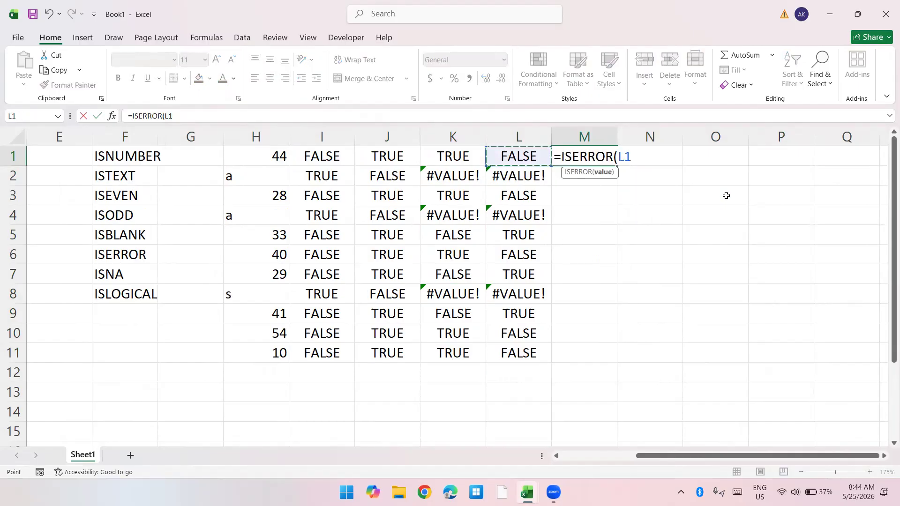
{"action": "key", "text": "Return"}
Step: Fill the ISERROR formula from M1 down through M11
{"action": "key", "text": "Left"}
{"action": "key", "text": "ctrl+Down"}
{"action": "key", "text": "Right"}
{"action": "key", "text": "ctrl+shift+Up"}
{"action": "key", "text": "ctrl+d"}
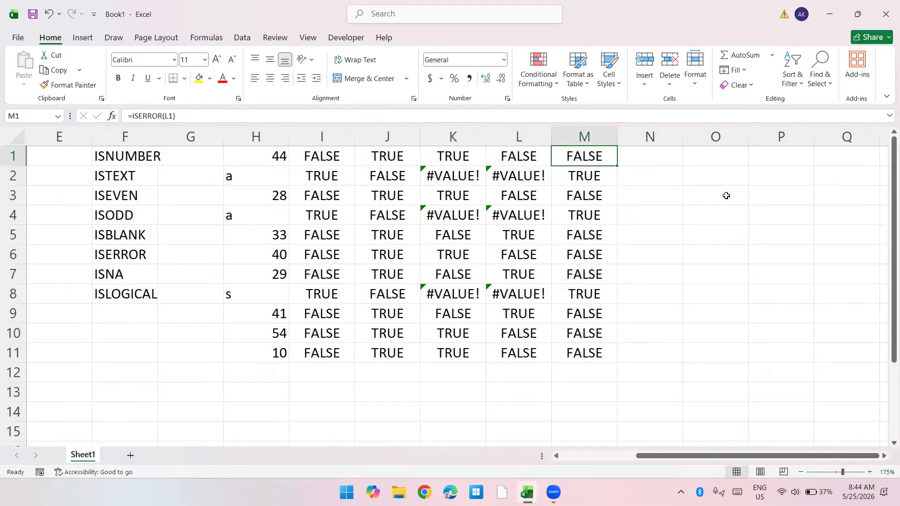
Step: Select rows 2 to 4 to compare the ISERROR results with the column L entries
{"action": "key", "text": "Down"}
{"action": "key", "text": "shift+space"}
{"action": "key", "text": "shift+Down"}
{"action": "key", "text": "shift+Down"}
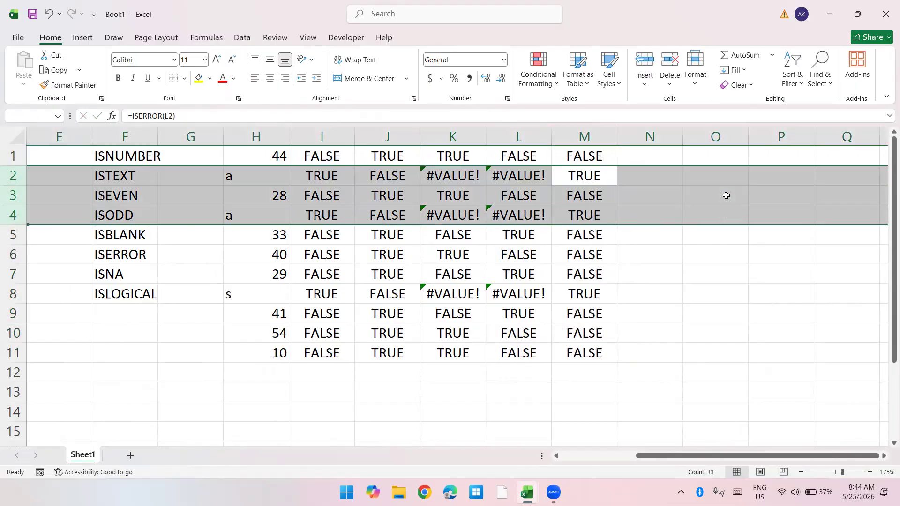
Step: Enter =ISLOGICAL(K1) in N1 to test whether the ISEVEN result is a logical value
{"action": "key", "text": "Up"}
{"action": "key", "text": "Right"}
{"action": "type", "text": "=islog"}
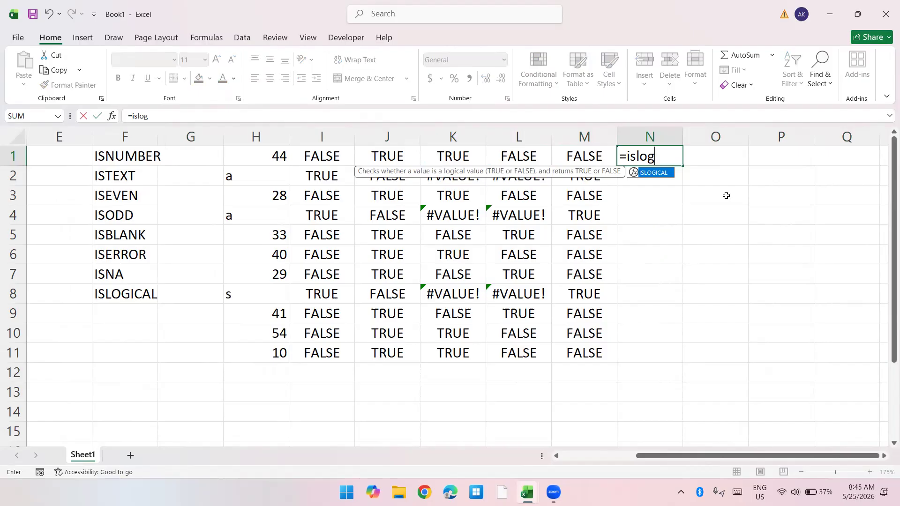
{"action": "key", "text": "Tab"}
{"action": "key", "text": "Left"}
{"action": "key", "text": "Left"}
Step: Fill the ISLOGICAL formula from N1 down through N11
{"action": "key", "text": "Left"}
{"action": "key", "text": "Return"}
{"action": "key", "text": "Left"}
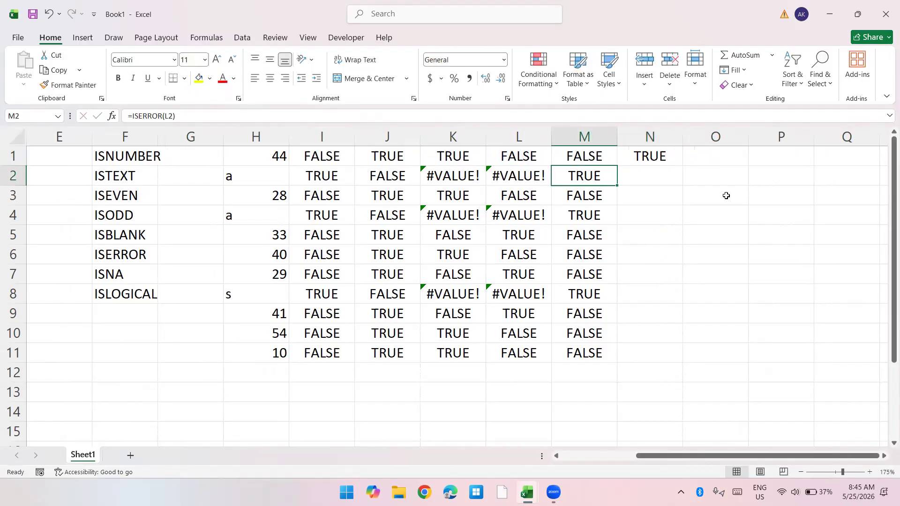
{"action": "key", "text": "ctrl+Right"}
{"action": "key", "text": "ctrl+Left"}
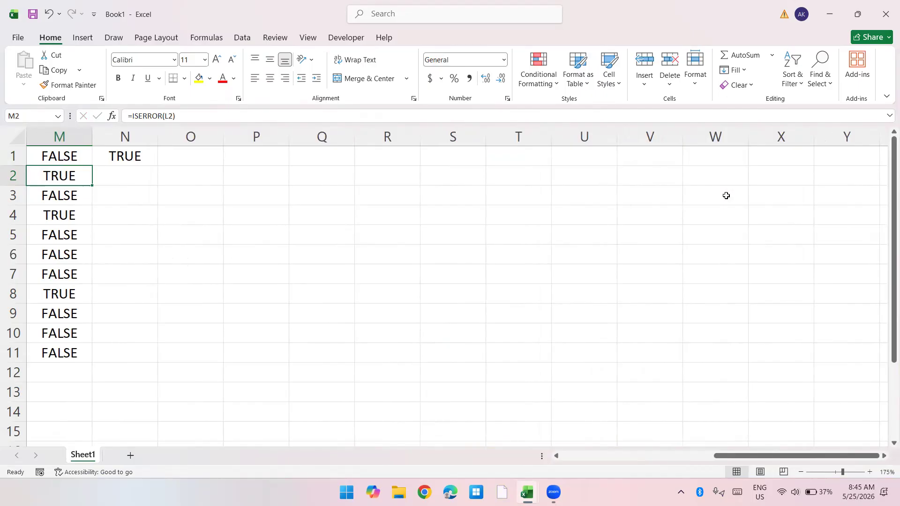
{"action": "key", "text": "Left"}
{"action": "key", "text": "Left"}
{"action": "key", "text": "Left"}
{"action": "key", "text": "Left"}
{"action": "key", "text": "Up"}
{"action": "key", "text": "Right"}
{"action": "key", "text": "Right"}
{"action": "key", "text": "ctrl+Down"}
{"action": "key", "text": "Right"}
{"action": "key", "text": "Right"}
{"action": "key", "text": "Right"}
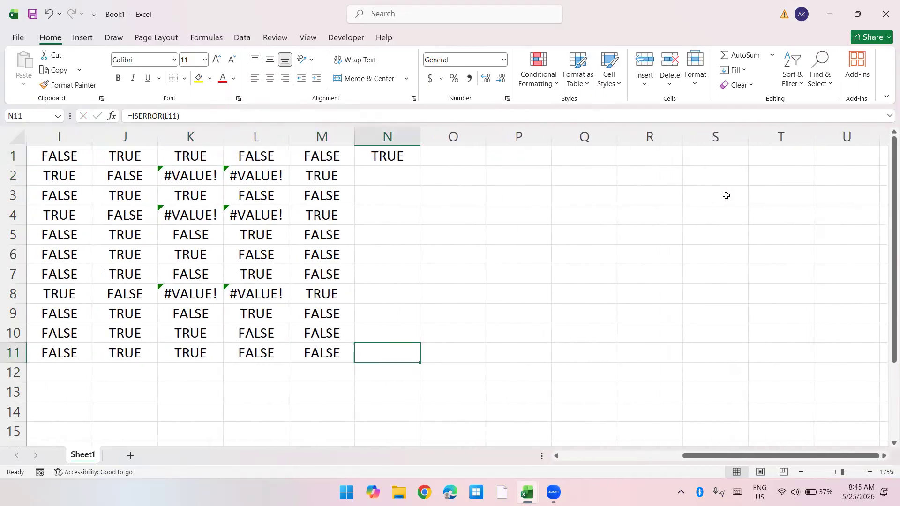
{"action": "key", "text": "ctrl+shift+Up"}
{"action": "key", "text": "ctrl+d"}
Step: Select rows 2 to 7 to compare the ISLOGICAL results with the column K values
{"action": "key", "text": "Down"}
{"action": "key", "text": "shift+space"}
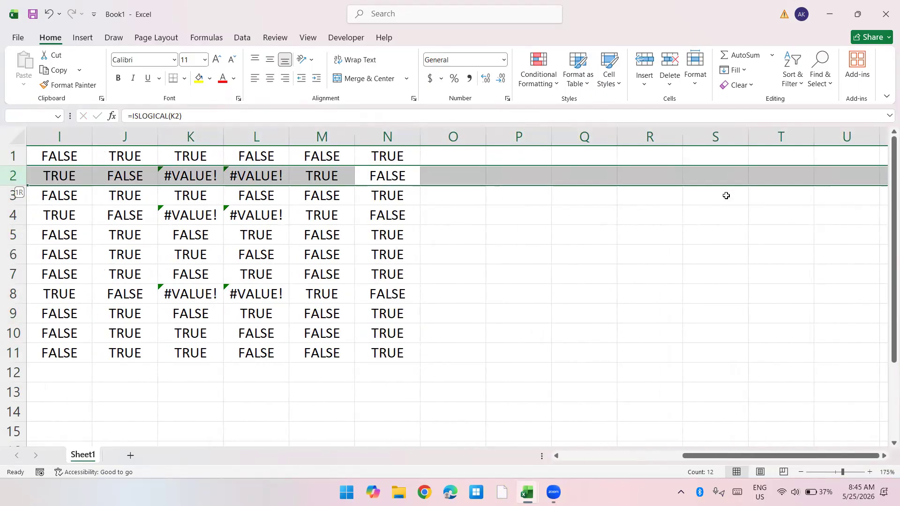
{"action": "key", "text": "shift+Down"}
{"action": "key", "text": "shift+Down"}
{"action": "key", "text": "shift+Down"}
{"action": "key", "text": "shift+Down"}
{"action": "key", "text": "shift+Down"}
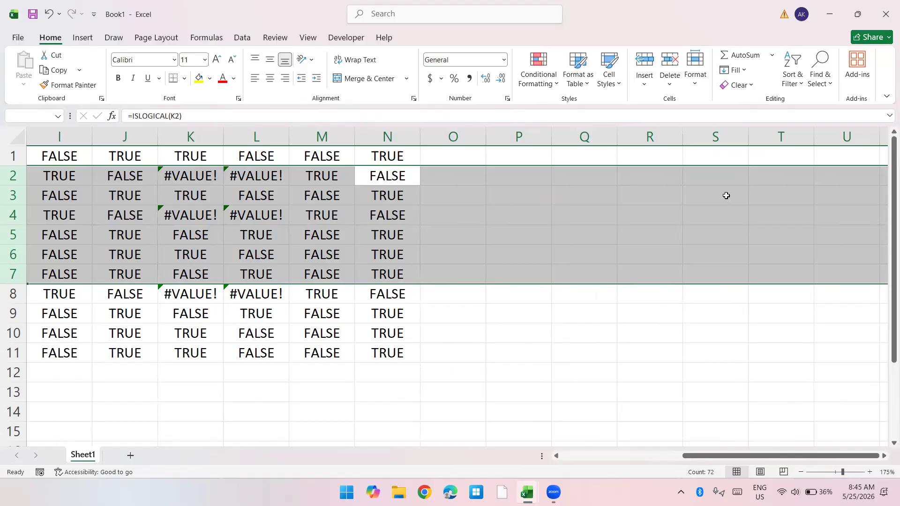
Step: Review the function list in column F and the IS function results in the adjacent columns, ending at A1
{"action": "key", "text": "ctrl+Home"}
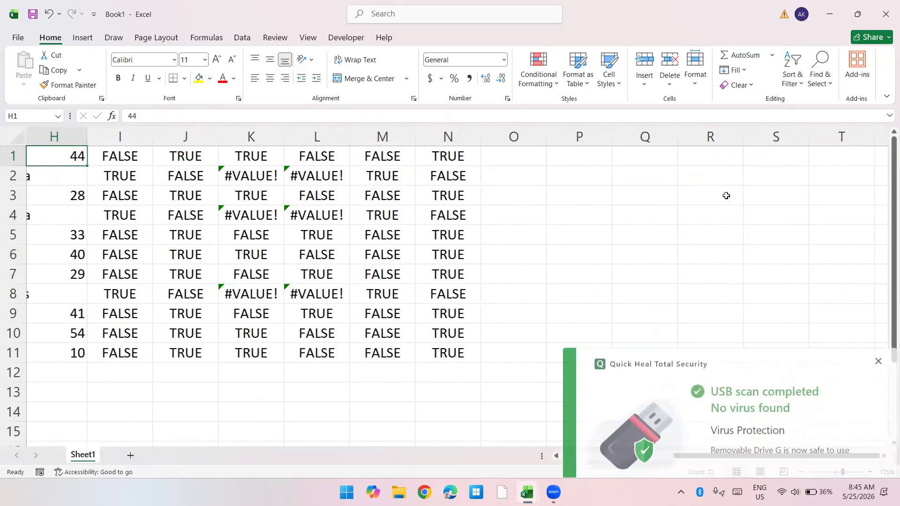
{"action": "key", "text": "Left"}
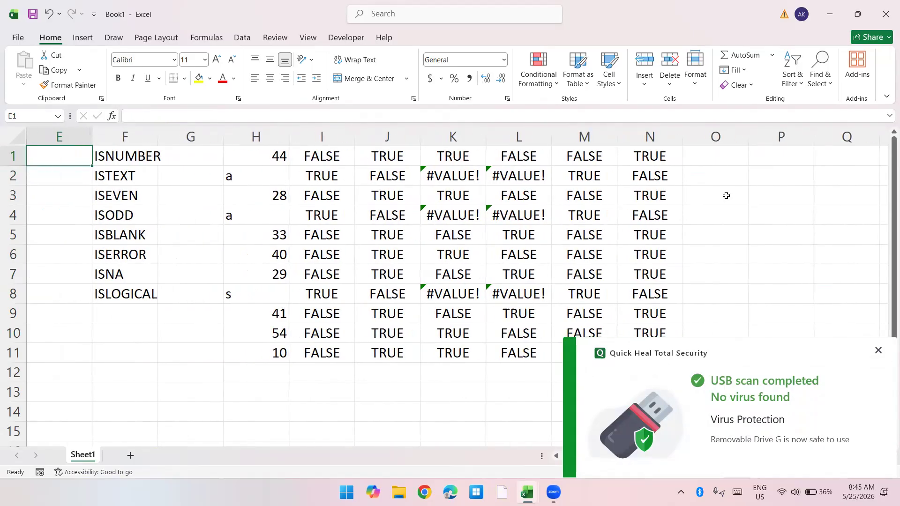
{"action": "key", "text": "Right"}
{"action": "key", "text": "Right"}
{"action": "key", "text": "ctrl+Down"}
{"action": "key", "text": "Left"}
{"action": "key", "text": "ctrl+Up"}
{"action": "key", "text": "ctrl+Up"}
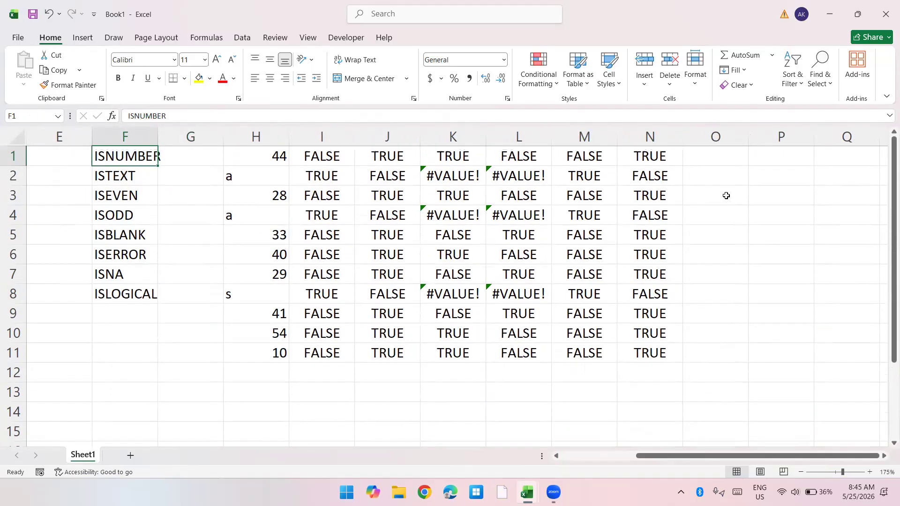
{"action": "key", "text": "Right"}
{"action": "key", "text": "Right"}
{"action": "key", "text": "Right"}
{"action": "key", "text": "Right"}
{"action": "key", "text": "ctrl+Right"}
{"action": "key", "text": "Left"}
{"action": "key", "text": "ctrl+Home"}
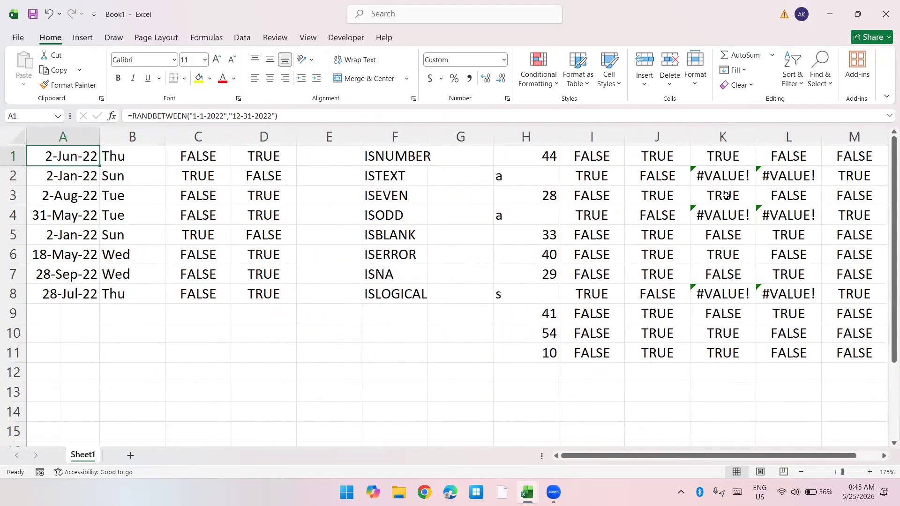
Step: Enter the label Mobile in A16, below the existing data
{"action": "key", "text": "Down"}
{"action": "key", "text": "Down"}
{"action": "key", "text": "Down"}
{"action": "key", "text": "Down"}
{"action": "key", "text": "Down"}
{"action": "key", "text": "Down"}
{"action": "key", "text": "Down"}
{"action": "key", "text": "Down"}
{"action": "key", "text": "Down"}
{"action": "key", "text": "Down"}
{"action": "key", "text": "Down"}
{"action": "key", "text": "Down"}
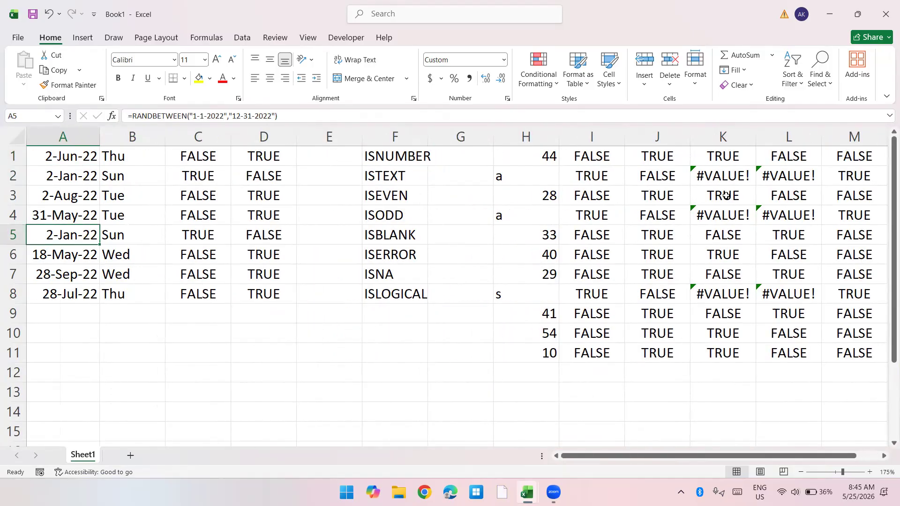
{"action": "key", "text": "Down"}
{"action": "key", "text": "Down"}
{"action": "key", "text": "Down"}
{"action": "key", "text": "Down"}
{"action": "key", "text": "Down"}
{"action": "key", "text": "Down"}
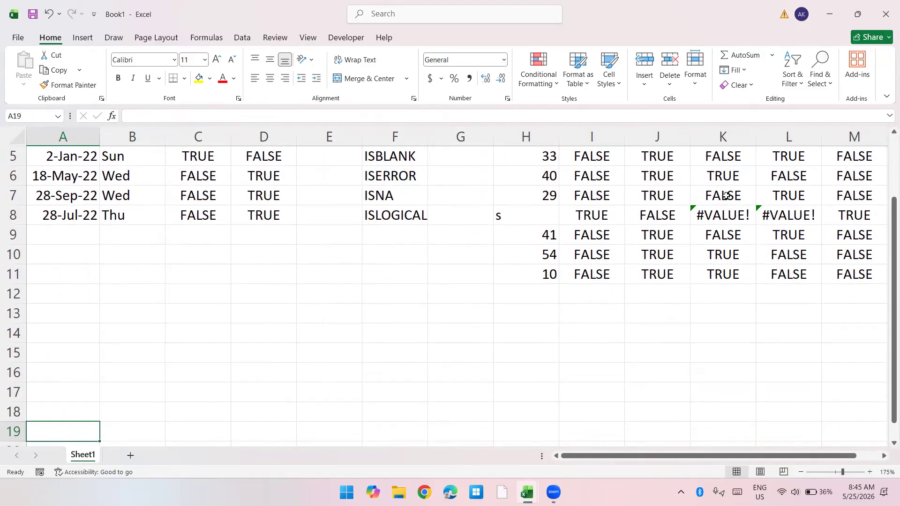
{"action": "key", "text": "Up"}
{"action": "key", "text": "Up"}
{"action": "key", "text": "Up"}
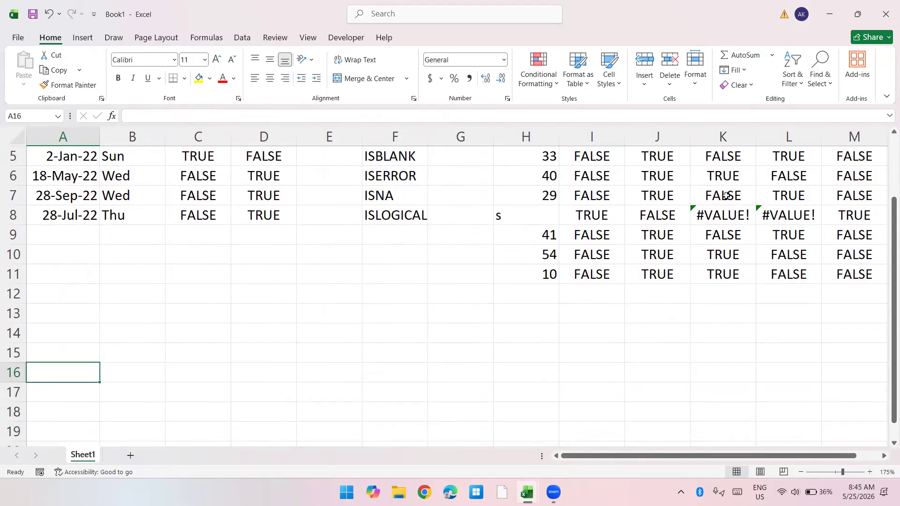
{"action": "type", "text": "Mobile"}
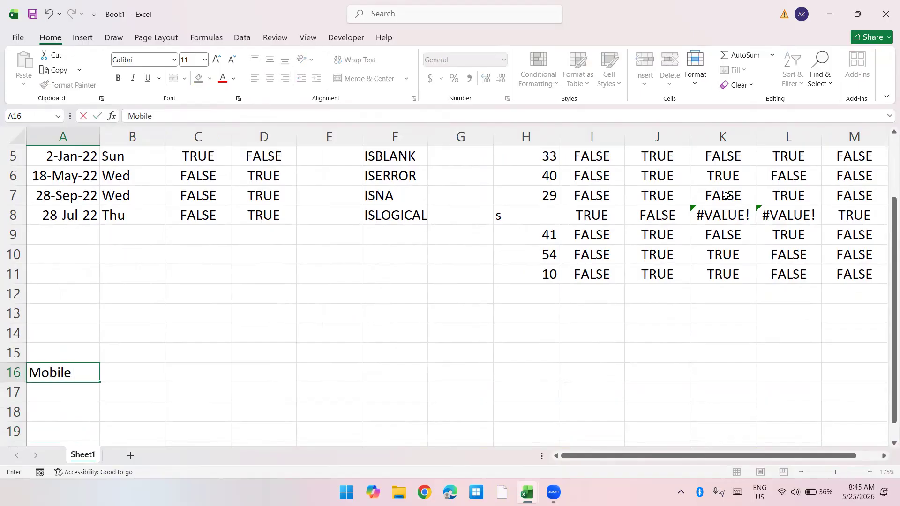
{"action": "key", "text": "Return"}
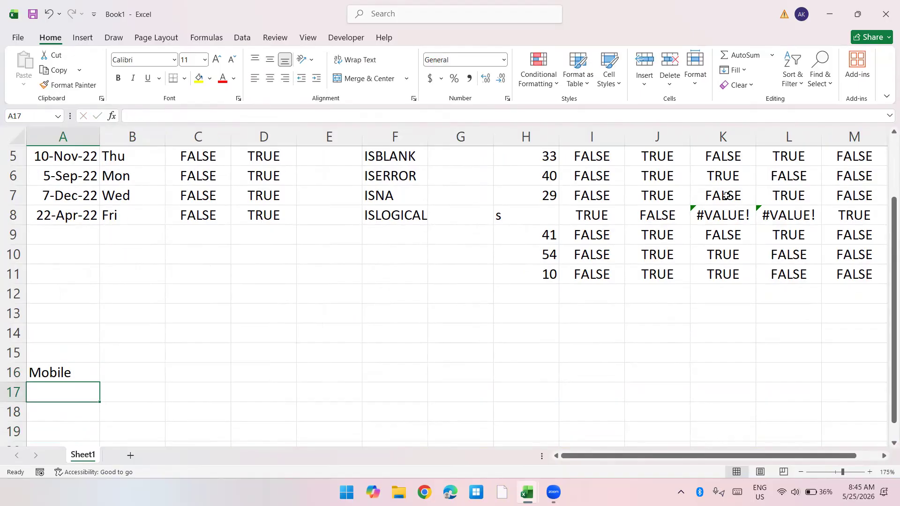
Step: List the mobile number conditions 10 Digit in A17 and All Number in A18
{"action": "type", "text": "10 Digit"}
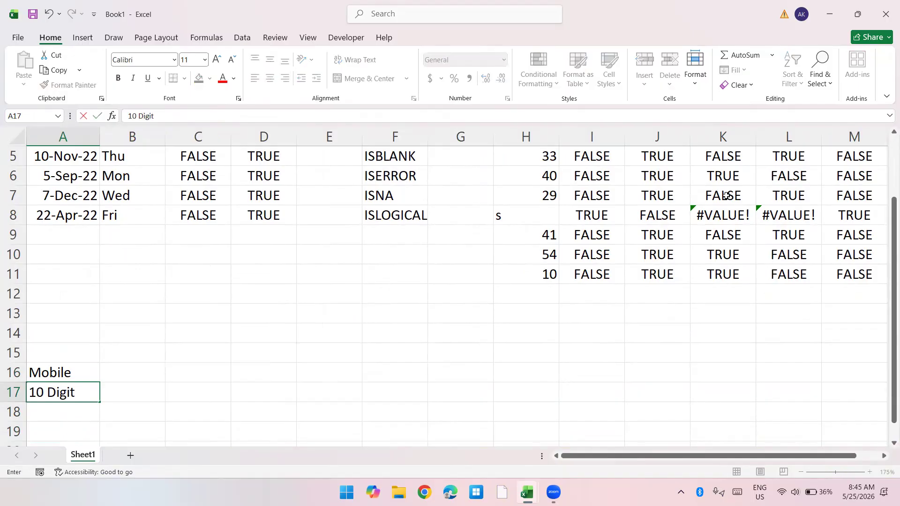
{"action": "key", "text": "Return"}
{"action": "type", "text": "All N"}
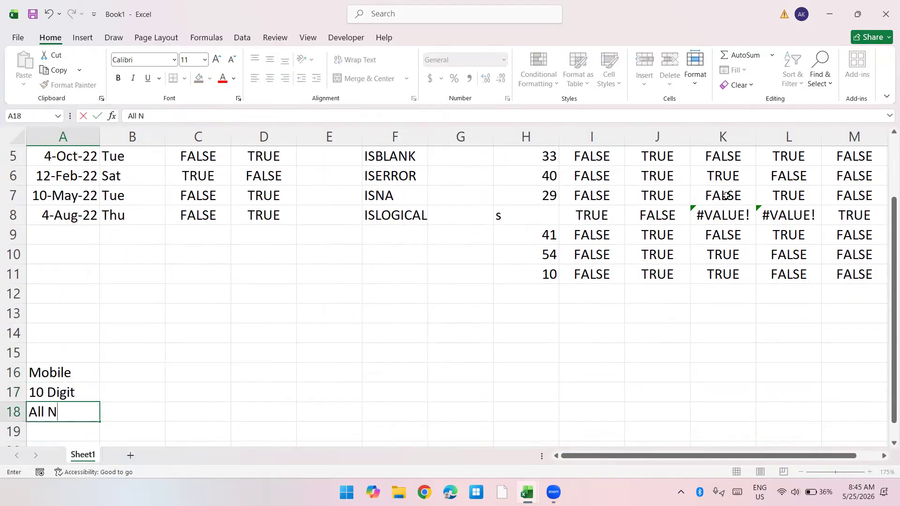
{"action": "type", "text": "umber"}
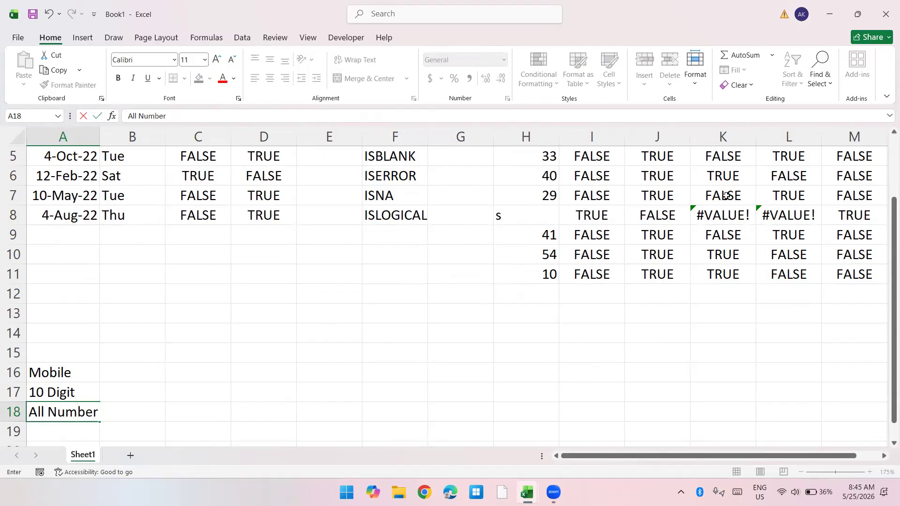
{"action": "key", "text": "Return"}
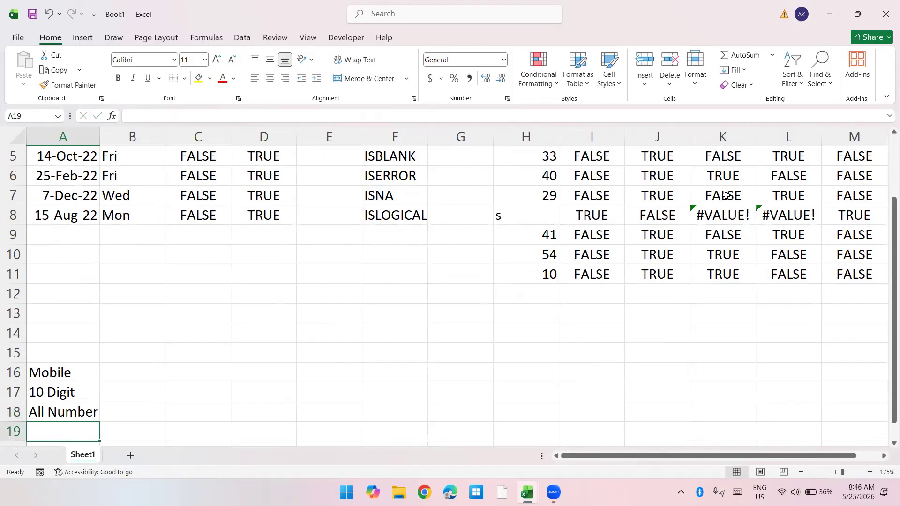
Step: Enter the condition "first number above 5" in A19 and autofit column A to its width
{"action": "type", "text": "fi"}
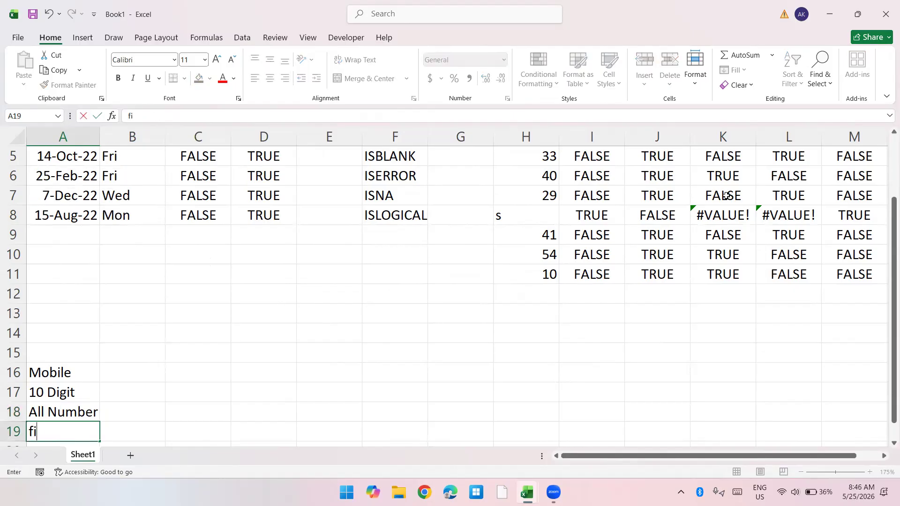
{"action": "type", "text": "rst number above 5"}
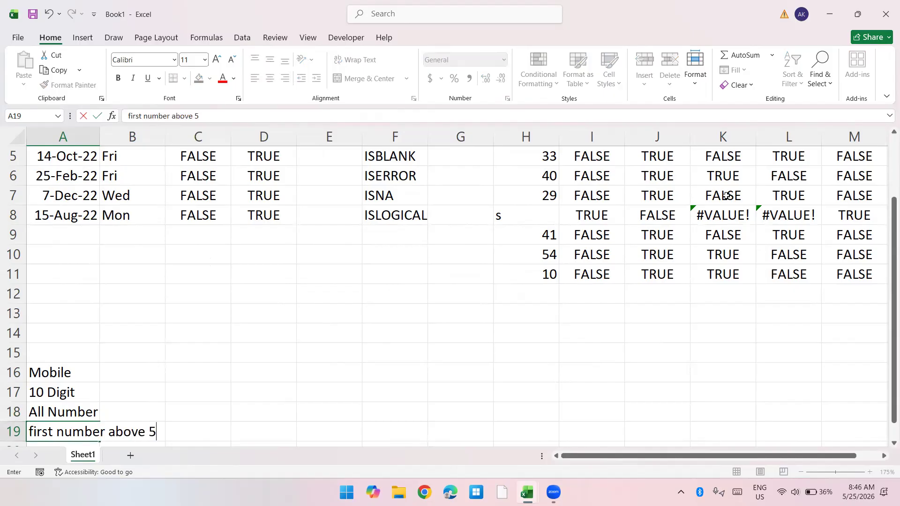
{"action": "key", "text": "Return"}
{"action": "key", "text": "Up"}
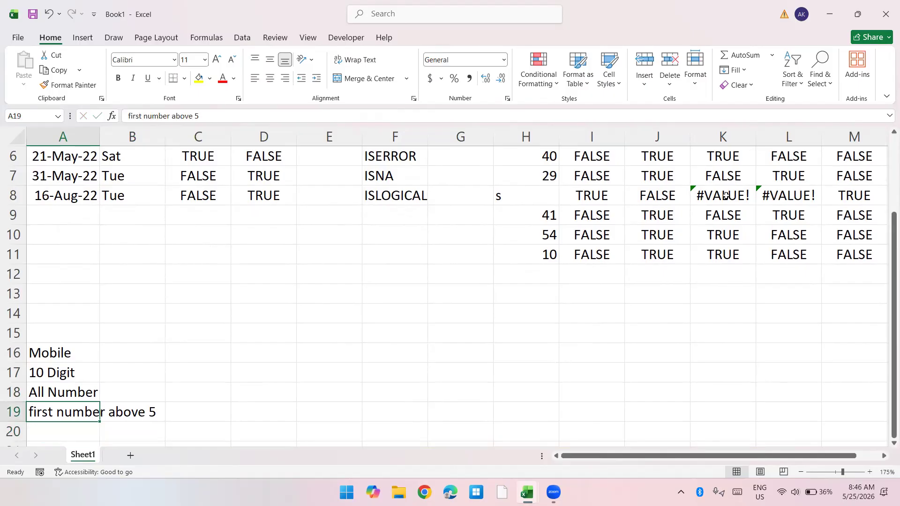
{"action": "key", "text": "alt+h"}
{"action": "key", "text": "o"}
{"action": "key", "text": "i"}
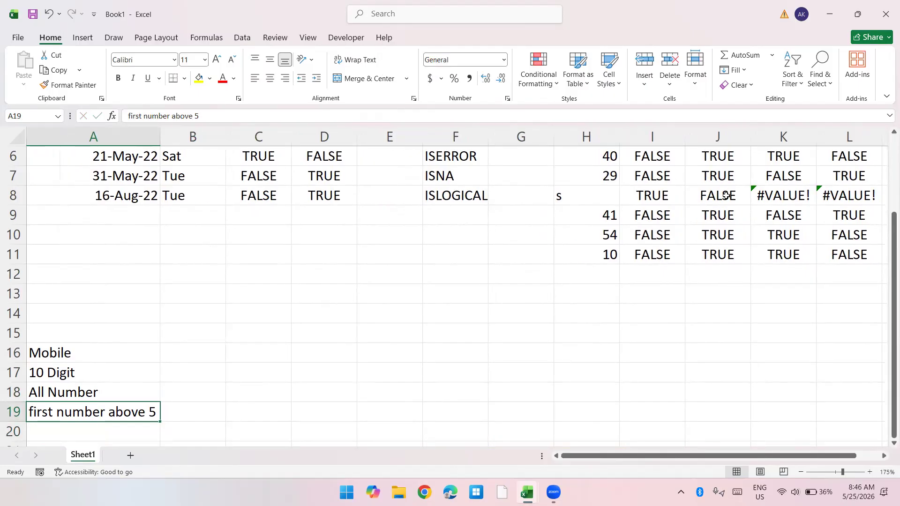
Step: Enter a ten-digit sample mobile number in B16, beside the Mobile label
{"action": "key", "text": "Up"}
{"action": "key", "text": "Up"}
{"action": "key", "text": "Up"}
{"action": "key", "text": "Right"}
{"action": "key", "text": "Right"}
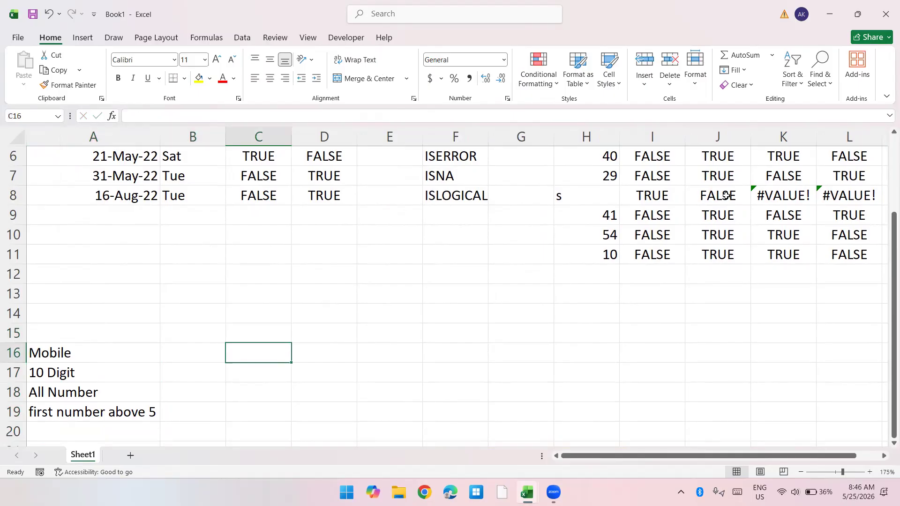
{"action": "key", "text": "Left"}
{"action": "type", "text": "=rand"}
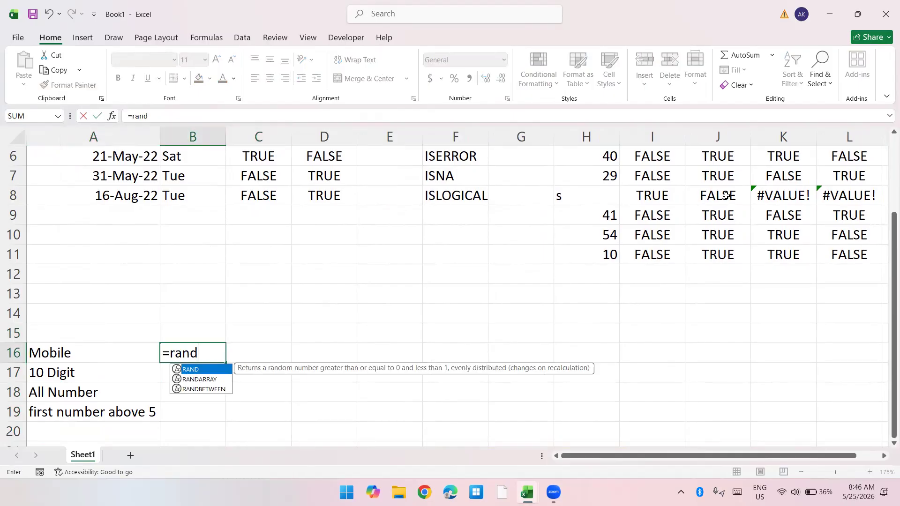
{"action": "key", "text": "Escape"}
{"action": "key", "text": "Return"}
{"action": "key", "text": "Up"}
{"action": "key", "text": "Right"}
{"action": "type", "text": "=and"}
{"action": "key", "text": "Tab"}
{"action": "key", "text": "Escape"}
{"action": "type", "text": "="}
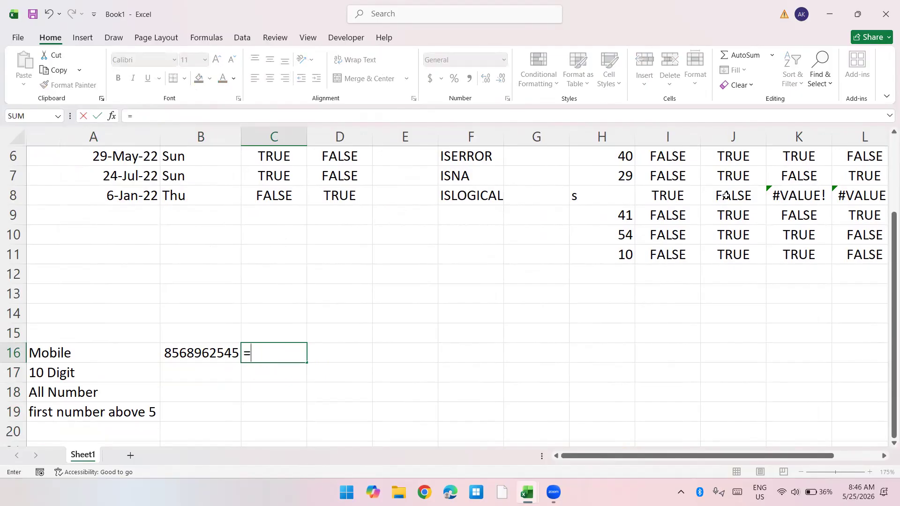
{"action": "key", "text": "Escape"}
{"action": "key", "text": "Left"}
{"action": "key", "text": "Down"}
{"action": "key", "text": "Up"}
{"action": "key", "text": "Right"}
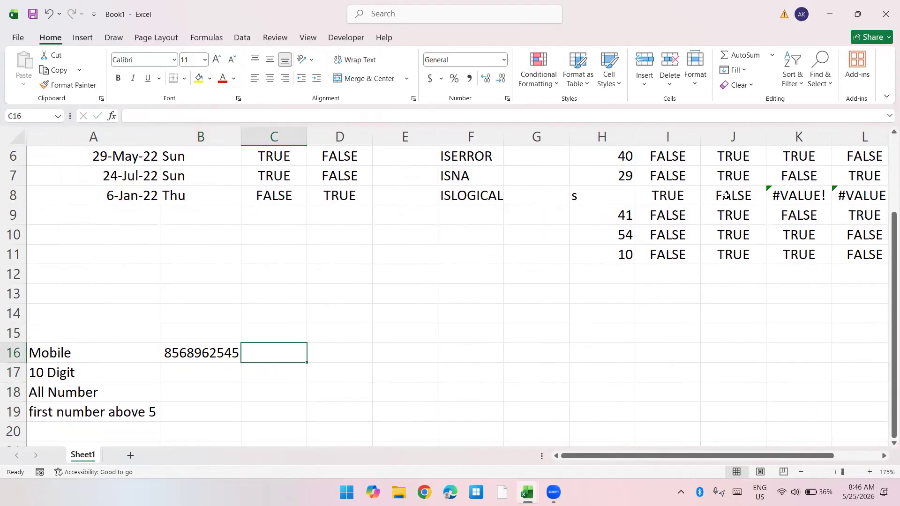
Step: Enter =ISNUMBER(B16) in C16 to test whether the mobile number is numeric
{"action": "type", "text": "=isnu"}
{"action": "key", "text": "Tab"}
{"action": "key", "text": "Left"}
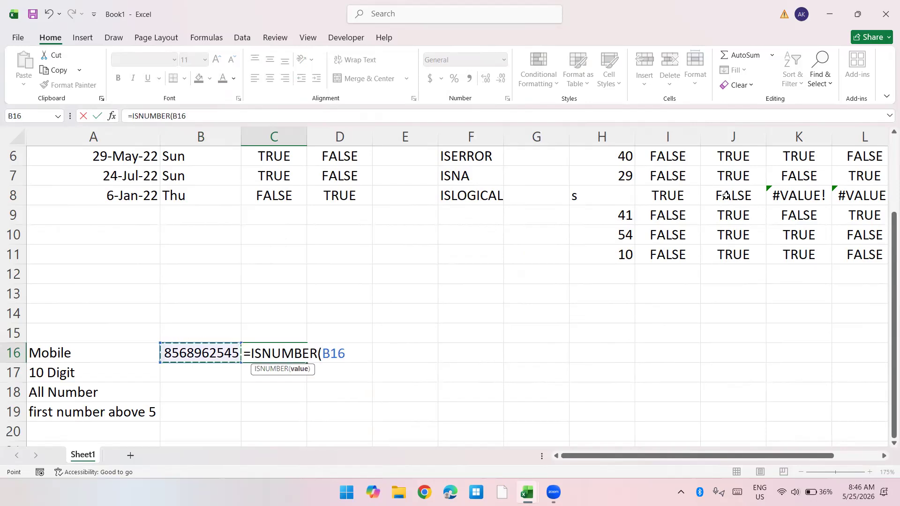
{"action": "key", "text": "Return"}
Step: Enter =LEN(B16)=10 in C17 to test that the mobile number has ten digits
{"action": "type", "text": "=len"}
{"action": "key", "text": "Tab"}
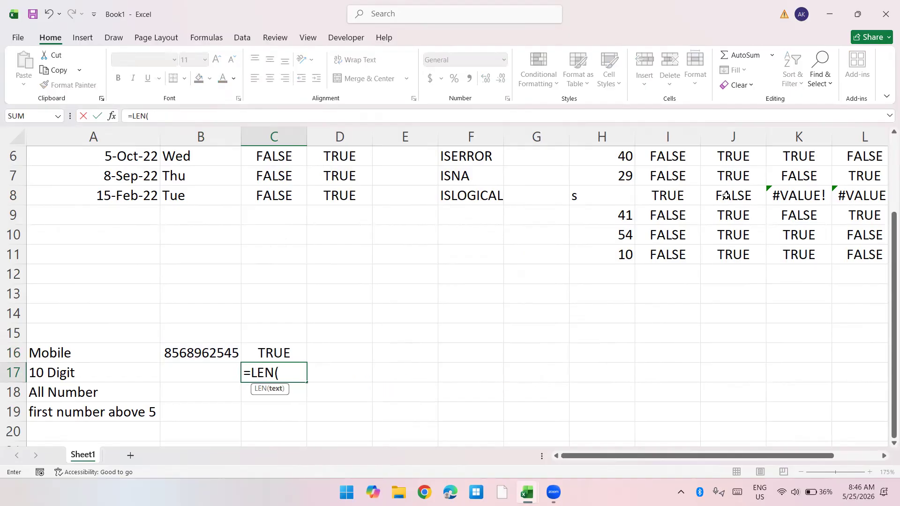
{"action": "key", "text": "Left"}
{"action": "key", "text": "Up"}
{"action": "type", "text": ")=10"}
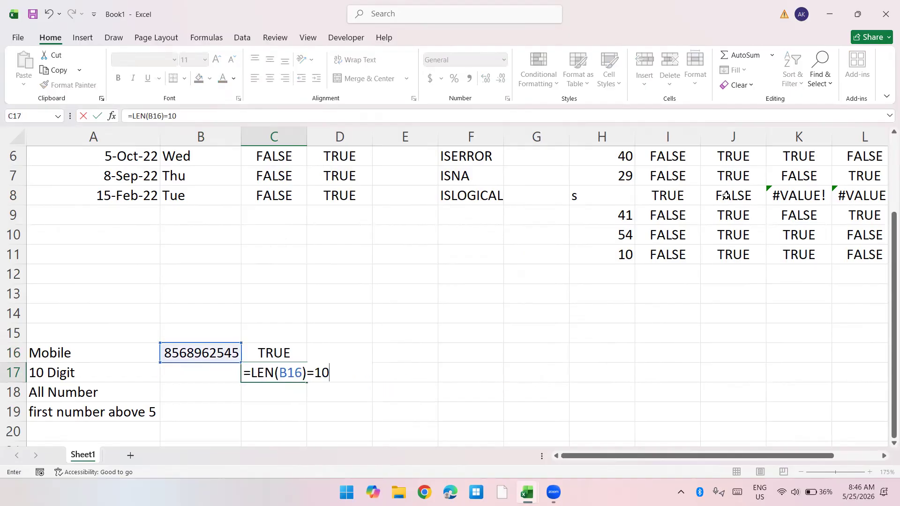
{"action": "key", "text": "Return"}
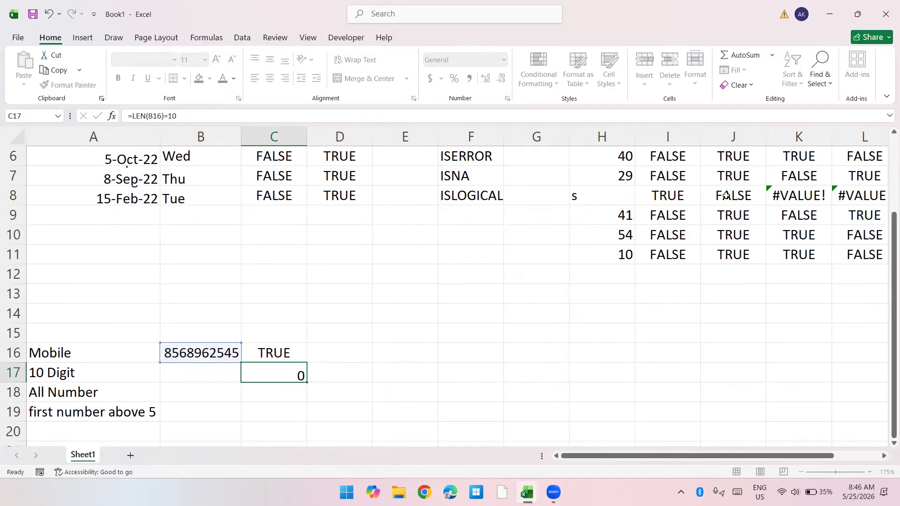
Step: Enter =LEFT(B16) in C18 to extract the first digit of the mobile number
{"action": "type", "text": "=left"}
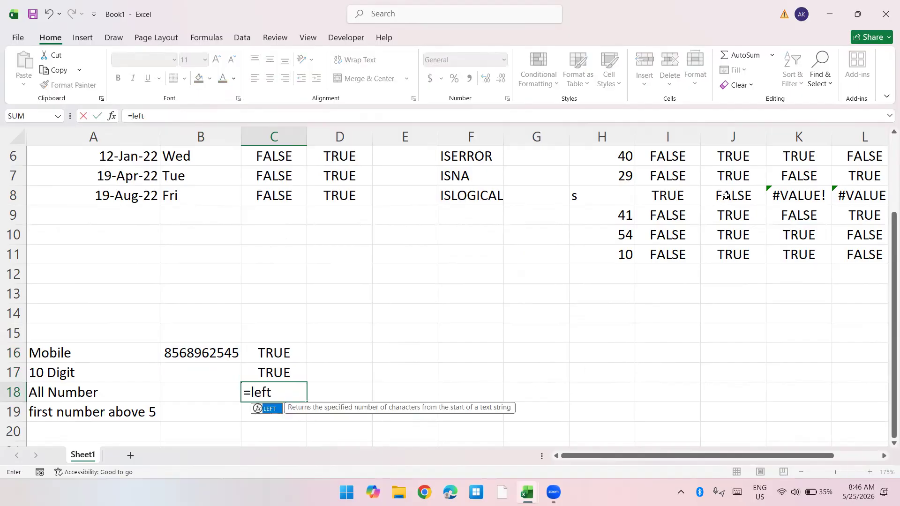
{"action": "key", "text": "Tab"}
{"action": "key", "text": "Left"}
{"action": "key", "text": "Up"}
{"action": "key", "text": "Up"}
{"action": "type", "text": ")"}
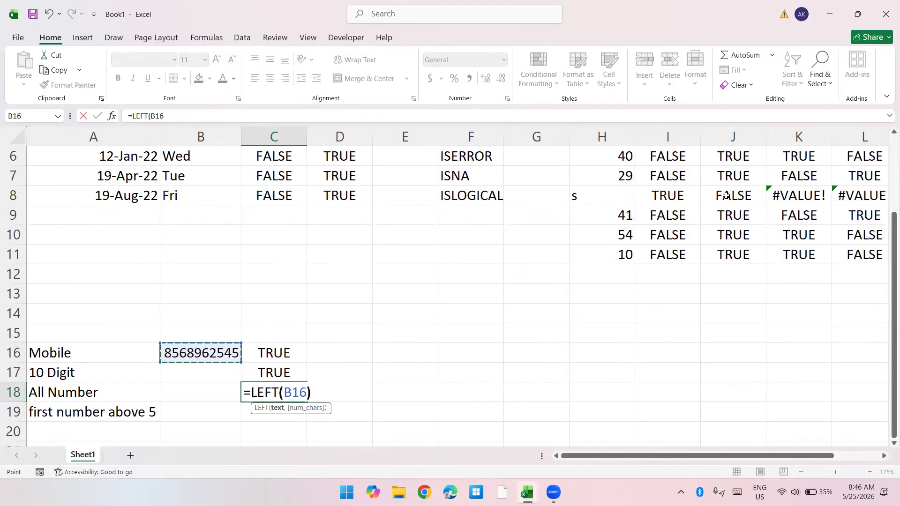
{"action": "key", "text": "Return"}
{"action": "key", "text": "Up"}
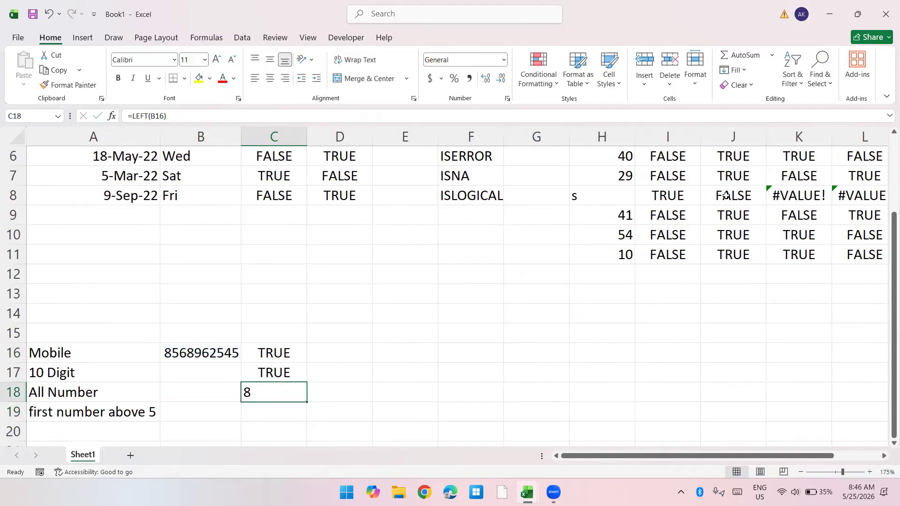
{"action": "key", "text": "F2"}
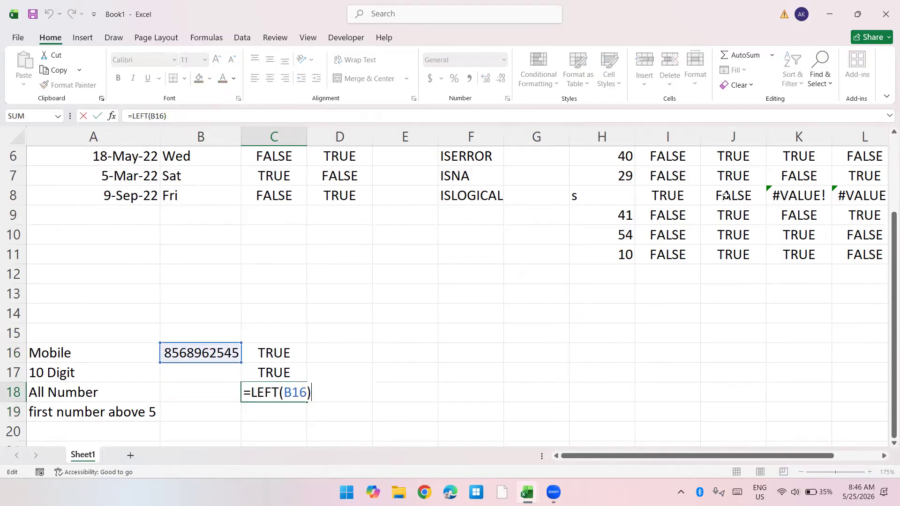
{"action": "key", "text": "Escape"}
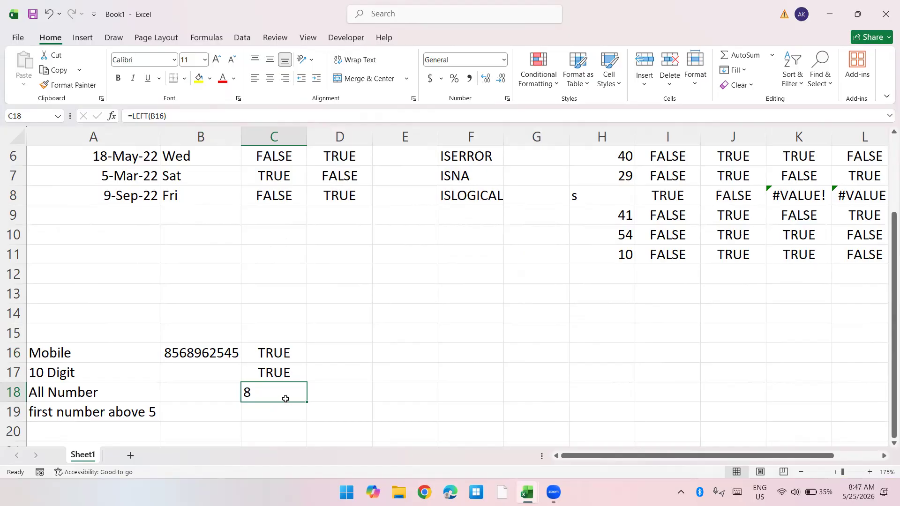
Step: Enter the plain number 8 in C19 to compare its alignment with C18, and clear it again
{"action": "left_click", "coordinate": [277, 416]}
{"action": "type", "text": "8"}
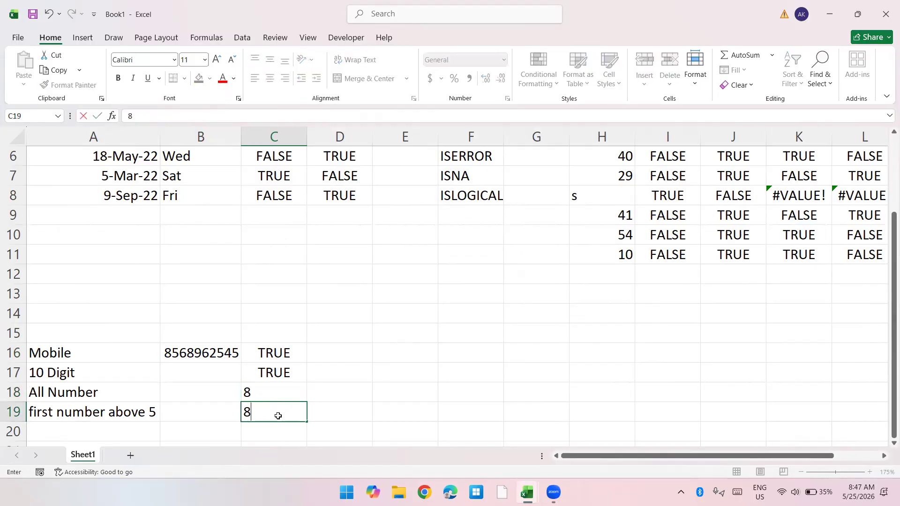
{"action": "key", "text": "Return"}
{"action": "left_click", "coordinate": [278, 416]}
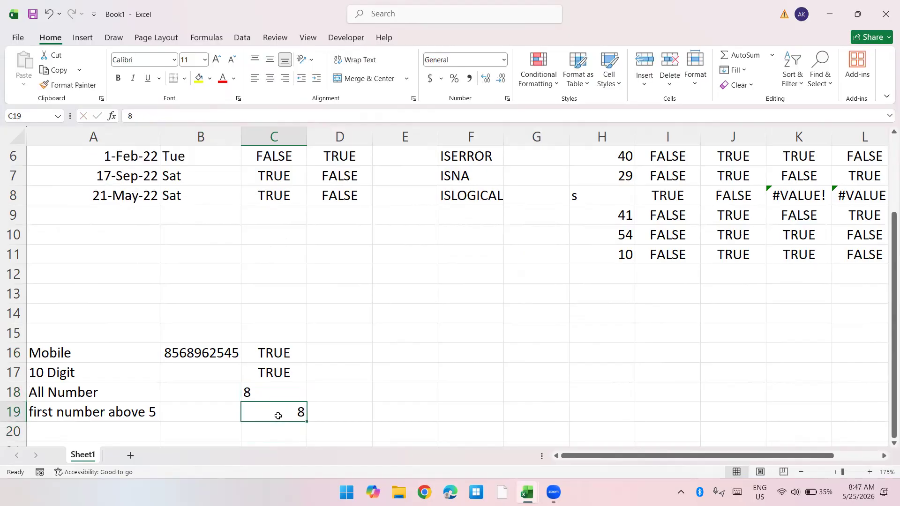
{"action": "key", "text": "Delete"}
Step: Copy the LEFT result in C18 and paste it as values only into F18
{"action": "key", "text": "Up"}
{"action": "key", "text": "ctrl+c"}
{"action": "key", "text": "Right"}
{"action": "key", "text": "Right"}
{"action": "key", "text": "Right"}
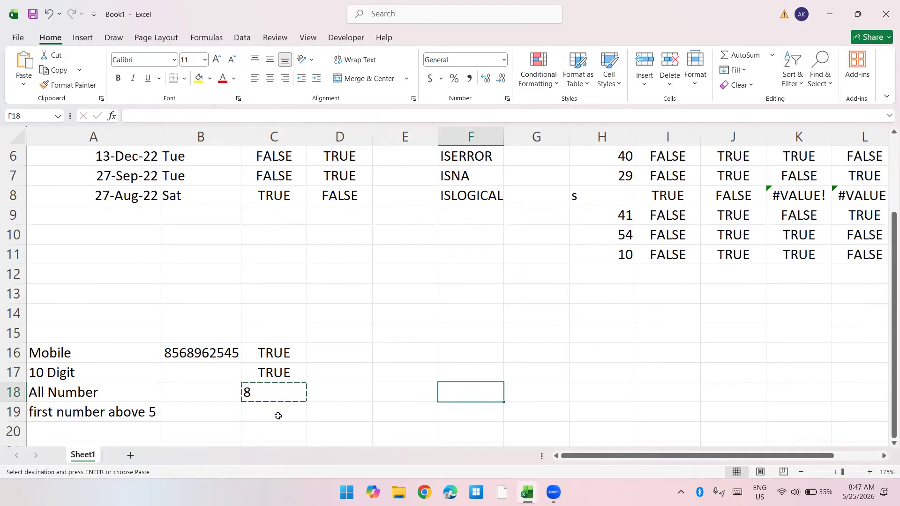
{"action": "key", "text": "ctrl+alt+v"}
{"action": "key", "text": "Down"}
{"action": "key", "text": "Down"}
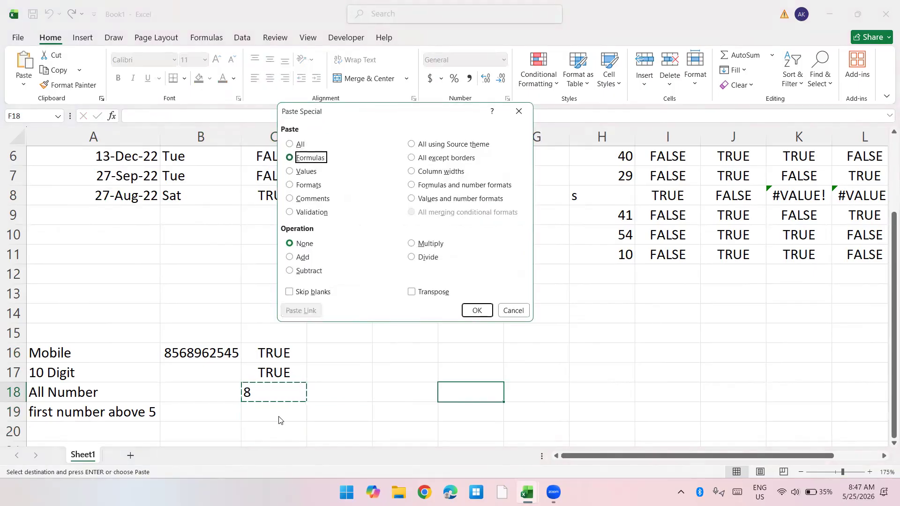
{"action": "key", "text": "Return"}
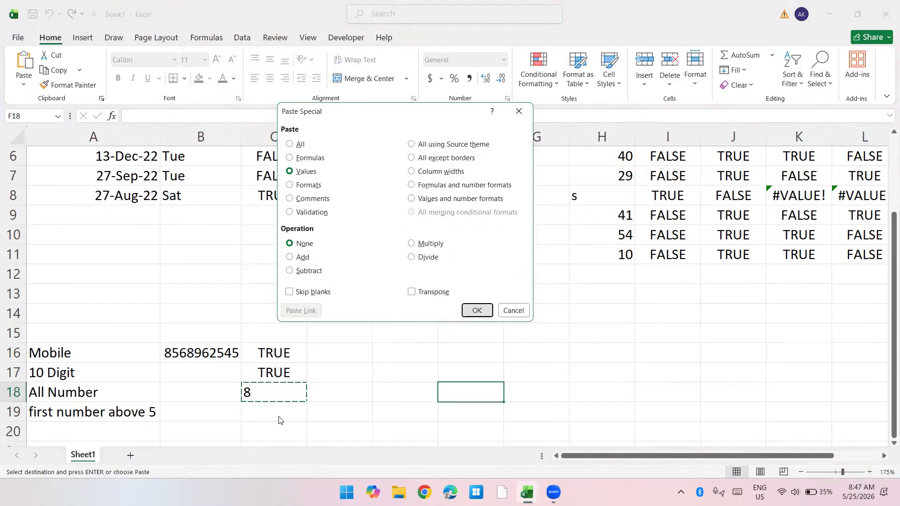
{"action": "key", "text": "Right"}
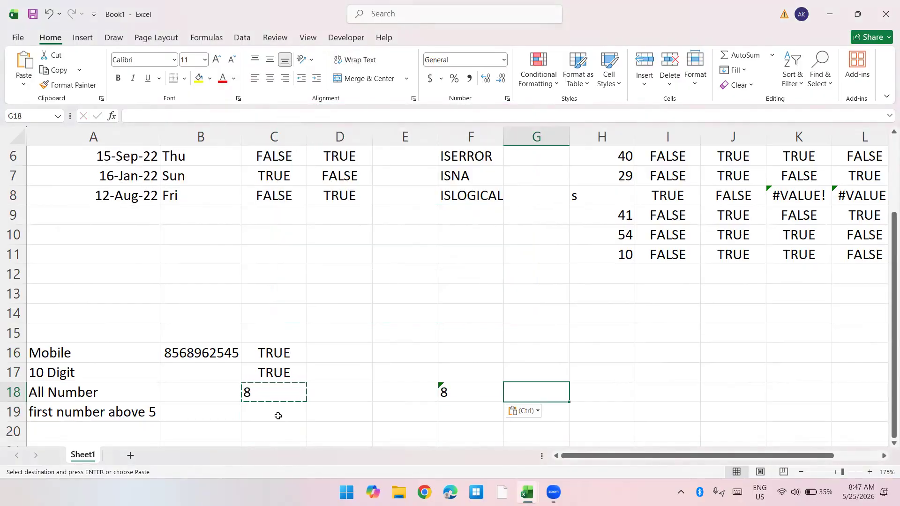
Step: View the error-checking options for F18, close them and clear the pasted value
{"action": "left_click", "coordinate": [466, 395]}
{"action": "left_click", "coordinate": [432, 389]}
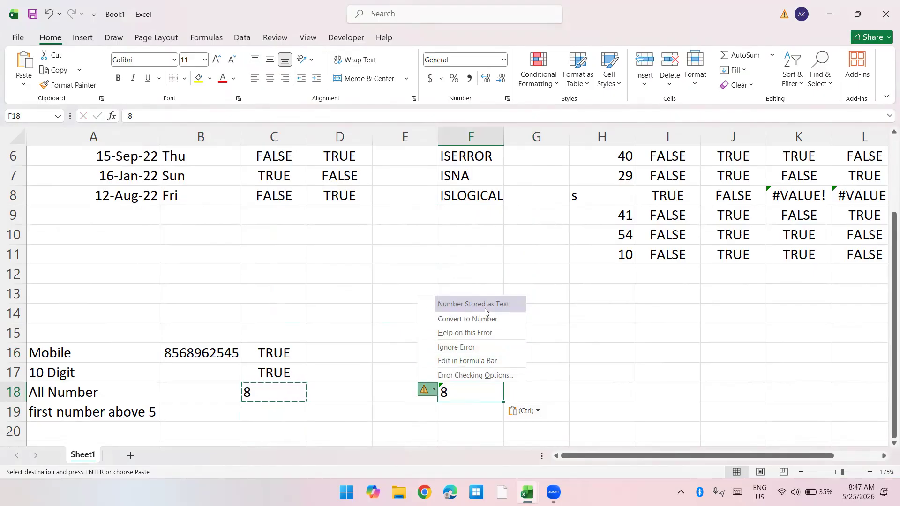
{"action": "key", "text": "Escape"}
{"action": "key", "text": "Escape"}
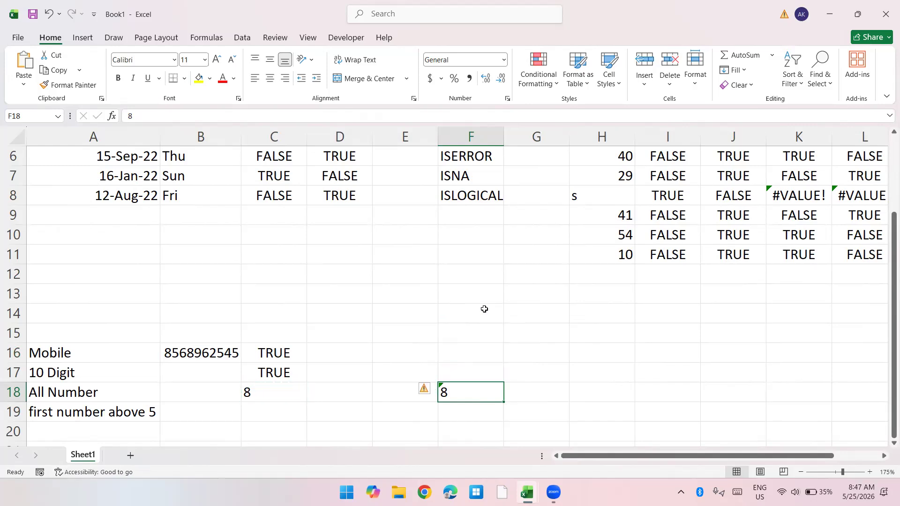
{"action": "key", "text": "Delete"}
Step: Wrap the LEFT formula in C18 in VALUE so it reads =VALUE(LEFT(B16))
{"action": "key", "text": "Left"}
{"action": "key", "text": "F2"}
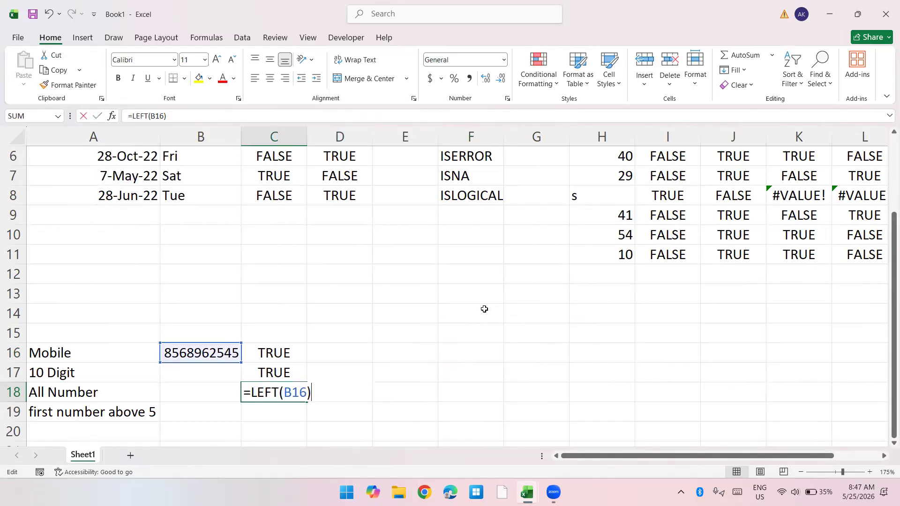
{"action": "key", "text": "Home"}
{"action": "key", "text": "Right"}
{"action": "type", "text": "valu"}
{"action": "key", "text": "Tab"}
{"action": "key", "text": "End"}
{"action": "type", "text": ")"}
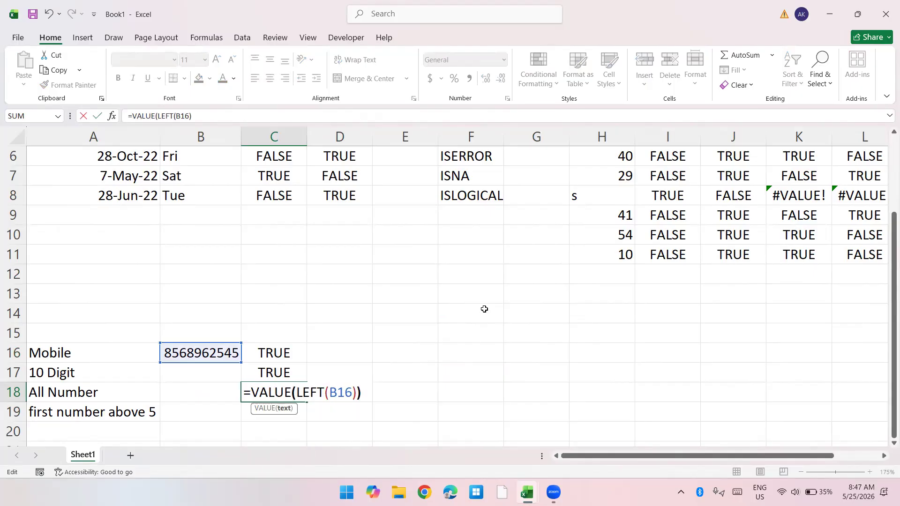
{"action": "key", "text": "Return"}
{"action": "type", "text": "=valu"}
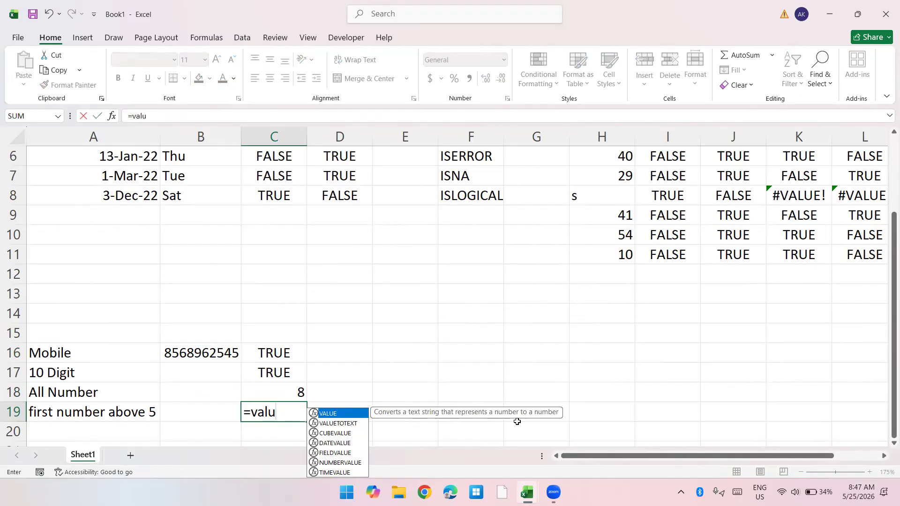
{"action": "key", "text": "Escape"}
{"action": "key", "text": "Escape"}
Step: Extend the C18 formula with the comparison >=6 so it tests the first digit
{"action": "key", "text": "Up"}
{"action": "key", "text": "F2"}
{"action": "type", "text": ">=6"}
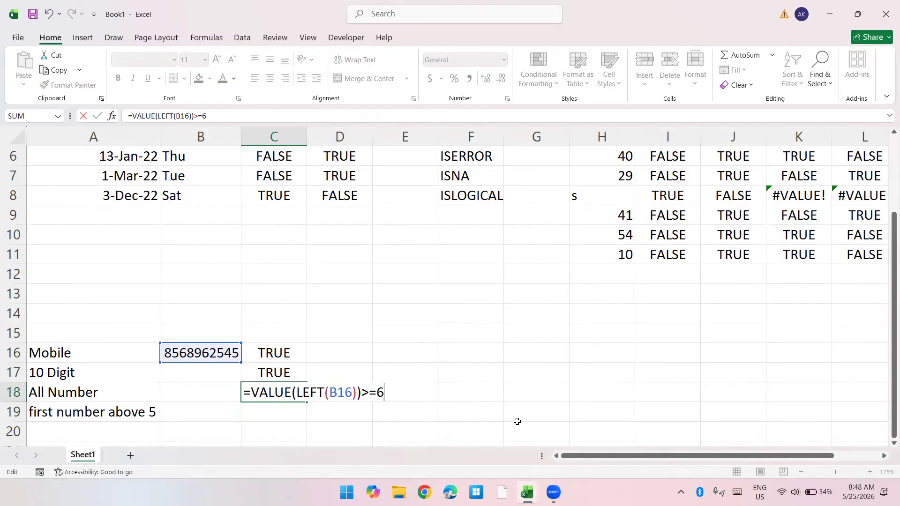
{"action": "key", "text": "Return"}
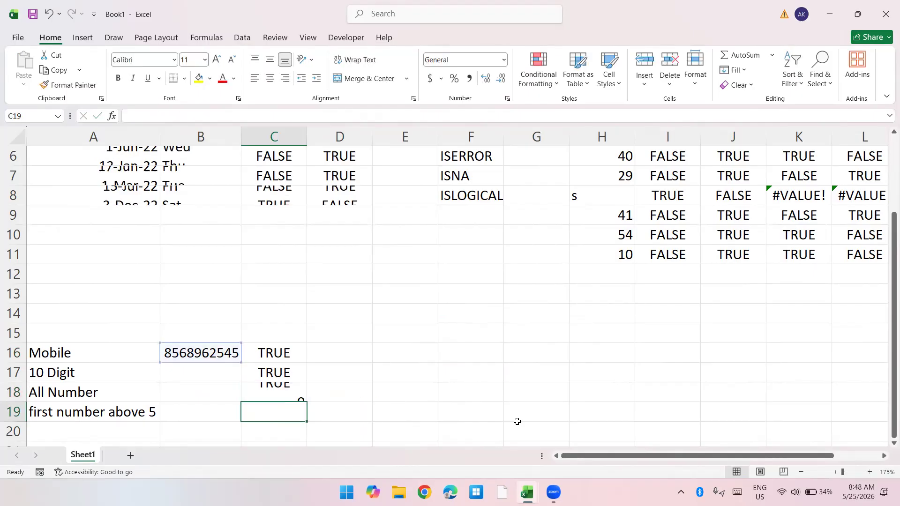
Step: Start an AND formula in B17 with the first-digit condition VALUE(LEFT(B16))>=6
{"action": "key", "text": "Up"}
{"action": "key", "text": "Up"}
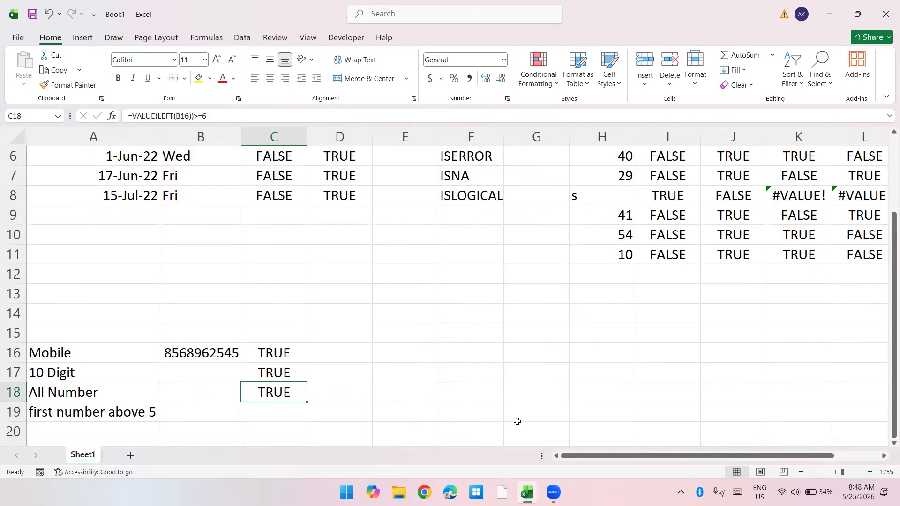
{"action": "key", "text": "Left"}
{"action": "type", "text": "=I"}
{"action": "key", "text": "BackSpace"}
{"action": "type", "text": "an"}
{"action": "key", "text": "Tab"}
{"action": "type", "text": "valu"}
{"action": "key", "text": "Tab"}
{"action": "type", "text": "let"}
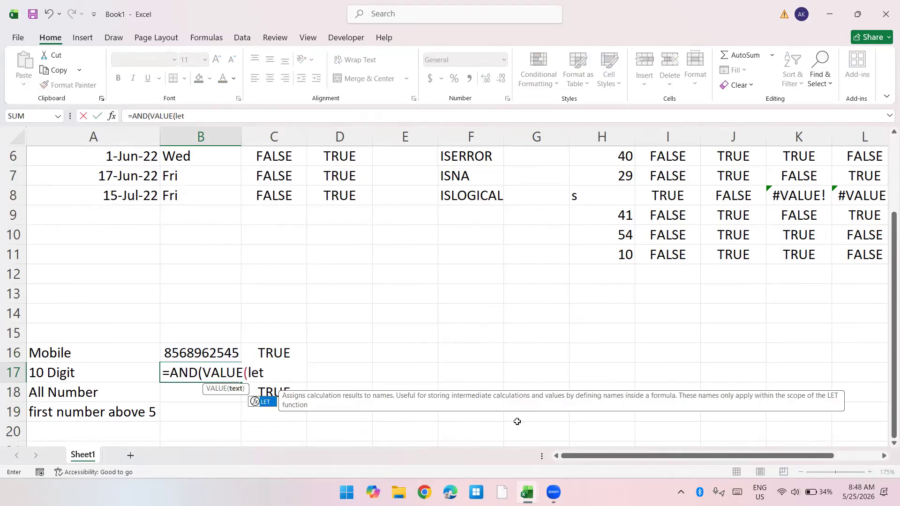
{"action": "key", "text": "BackSpace"}
{"action": "key", "text": "Tab"}
{"action": "key", "text": "Up"}
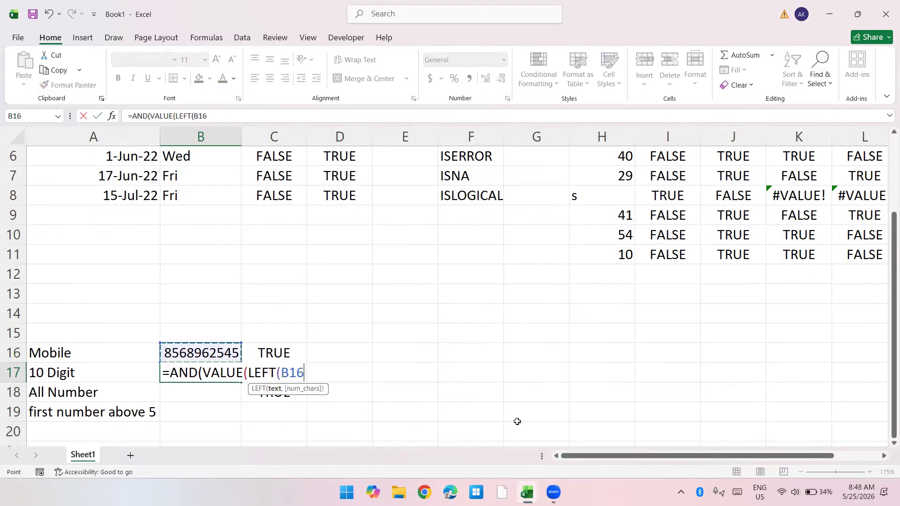
{"action": "type", "text": "))"}
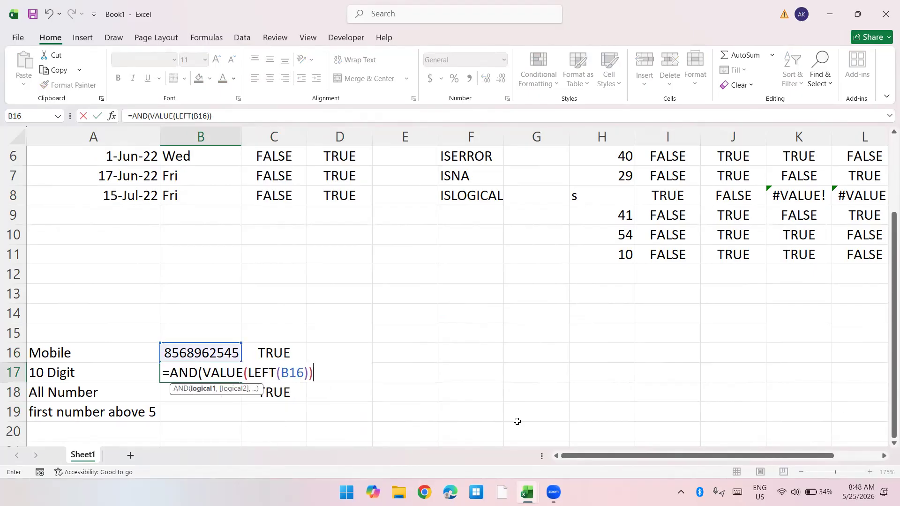
{"action": "type", "text": ">=6,len"}
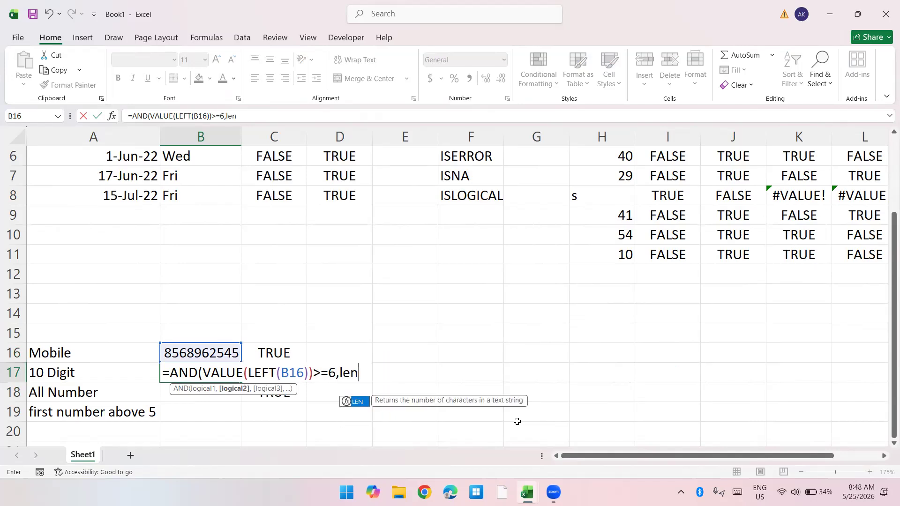
Step: Add the length condition LEN(B16)=10 as the second argument of the AND formula in B17
{"action": "key", "text": "Tab"}
{"action": "key", "text": "Up"}
{"action": "type", "text": ")=10,"}
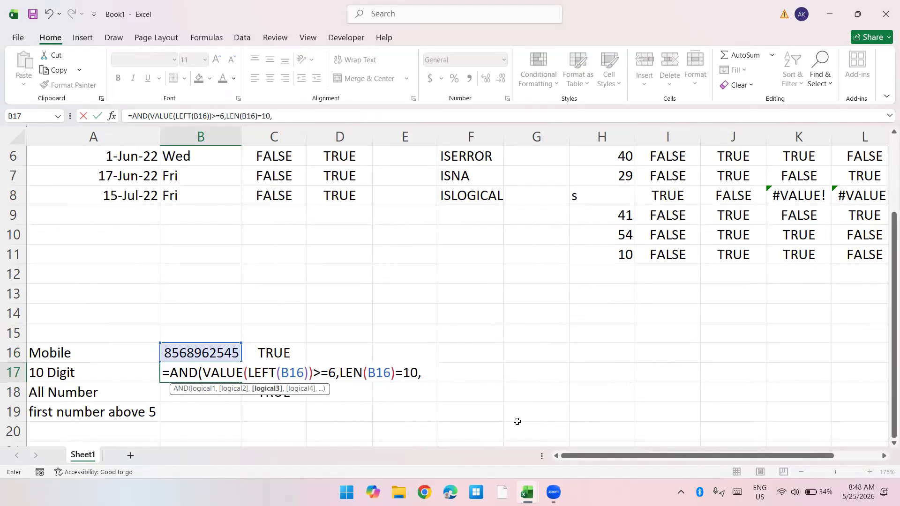
{"action": "type", "text": "isnu"}
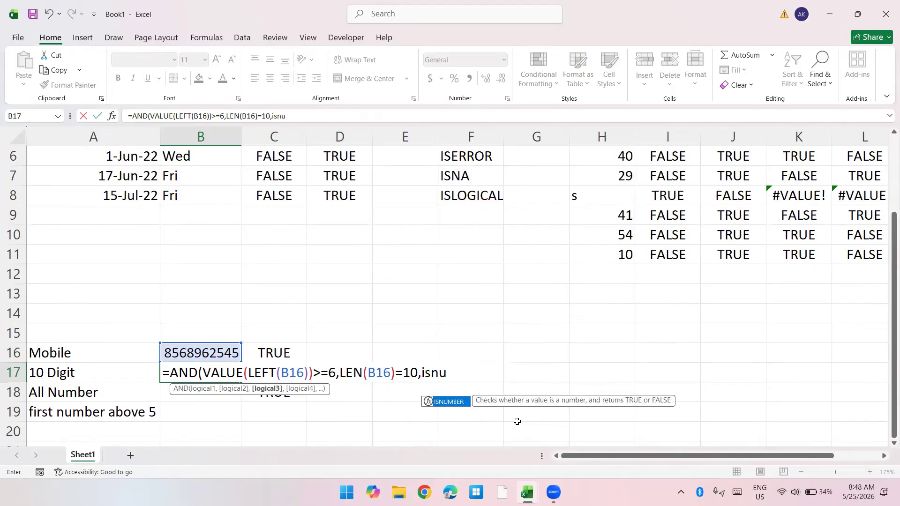
Step: Add ISNUMBER(B16) as the third AND condition and complete the formula in B17
{"action": "key", "text": "Tab"}
{"action": "key", "text": "Up"}
{"action": "key", "text": "Left"}
{"action": "key", "text": "Right"}
{"action": "type", "text": "))"}
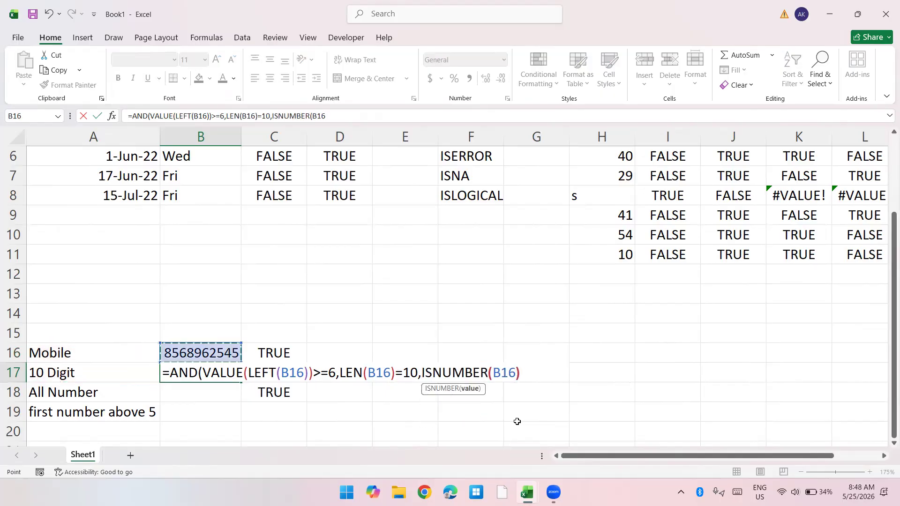
{"action": "key", "text": "Return"}
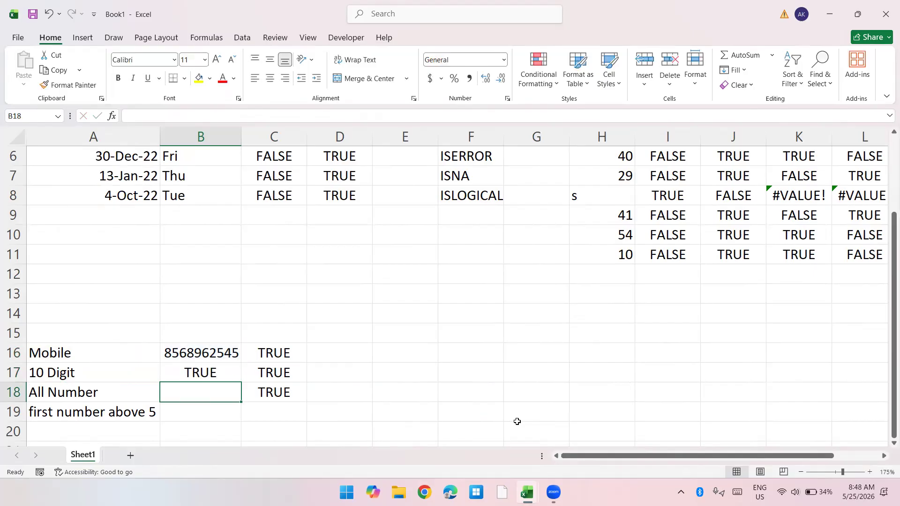
Step: Reopen the B17 formula and wrap the AND test in an IF function
{"action": "key", "text": "Up"}
{"action": "key", "text": "F2"}
{"action": "key", "text": "Home"}
{"action": "key", "text": "Right"}
{"action": "type", "text": "if"}
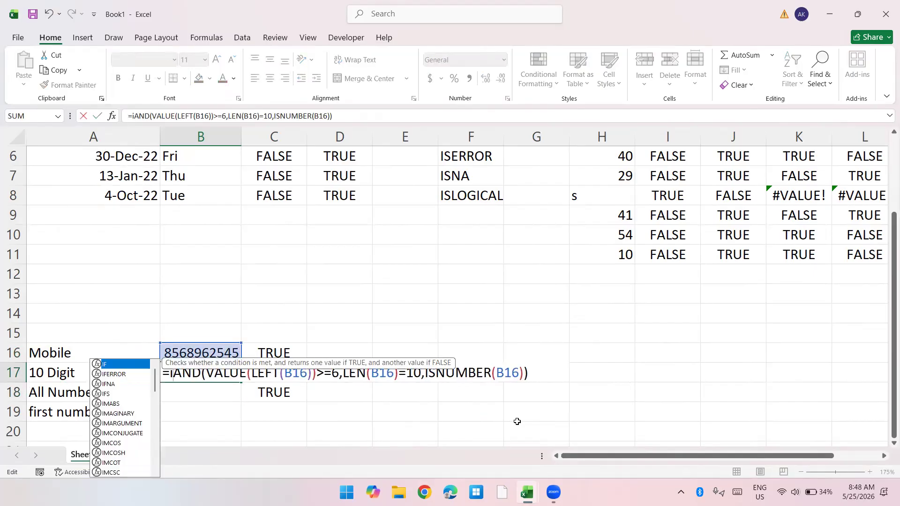
{"action": "key", "text": "Tab"}
{"action": "key", "text": "Right"}
{"action": "key", "text": "Right"}
{"action": "key", "text": "Right"}
{"action": "key", "text": "Right"}
{"action": "key", "text": "Right"}
{"action": "key", "text": "Right"}
{"action": "key", "text": "Right"}
{"action": "key", "text": "Right"}
{"action": "key", "text": "Right"}
{"action": "key", "text": "Right"}
{"action": "key", "text": "Right"}
{"action": "key", "text": "Right"}
{"action": "key", "text": "Right"}
{"action": "key", "text": "Right"}
{"action": "key", "text": "Right"}
{"action": "key", "text": "Right"}
{"action": "key", "text": "Right"}
{"action": "key", "text": "Right"}
{"action": "key", "text": "Right"}
{"action": "key", "text": "Right"}
{"action": "key", "text": "Right"}
{"action": "key", "text": "Right"}
{"action": "key", "text": "Right"}
{"action": "key", "text": "Right"}
{"action": "key", "text": "Right"}
{"action": "key", "text": "Right"}
{"action": "key", "text": "Right"}
{"action": "key", "text": "Right"}
{"action": "key", "text": "Right"}
{"action": "key", "text": "Right"}
{"action": "key", "text": "Right"}
{"action": "key", "text": "Right"}
{"action": "key", "text": "Right"}
{"action": "key", "text": "Right"}
{"action": "key", "text": "Right"}
Step: Finish the IF formula in B17 with "Valid" as the true result and "Invalid" as the false result
{"action": "type", "text": ",\"Valid"}
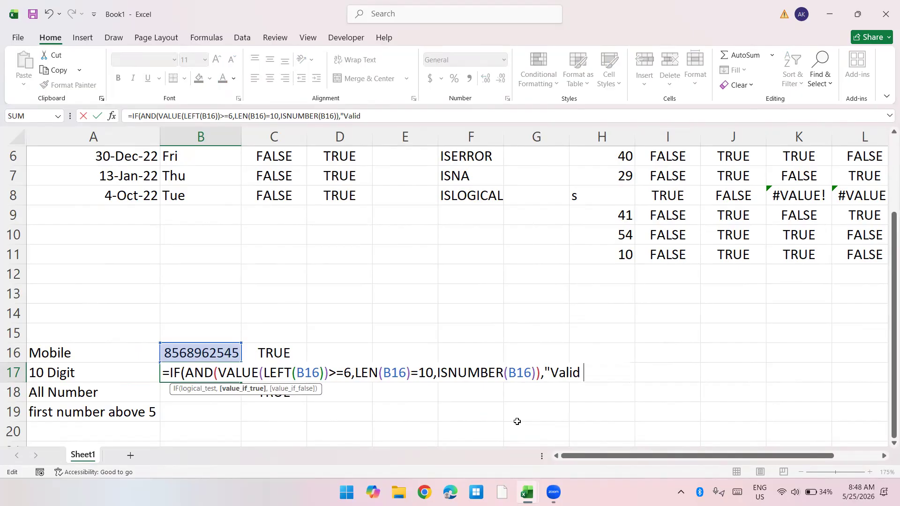
{"action": "key", "text": "BackSpace"}
{"action": "type", "text": "\",\"Invalid\""}
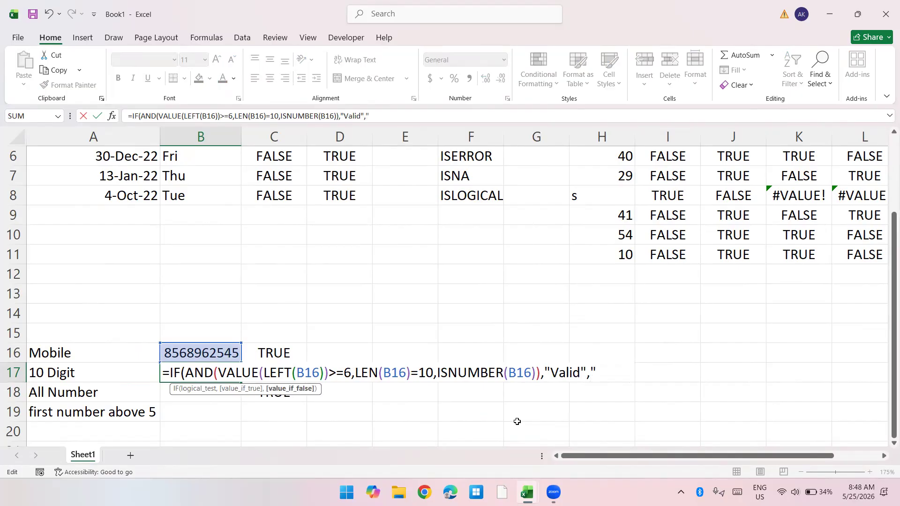
{"action": "type", "text": ")"}
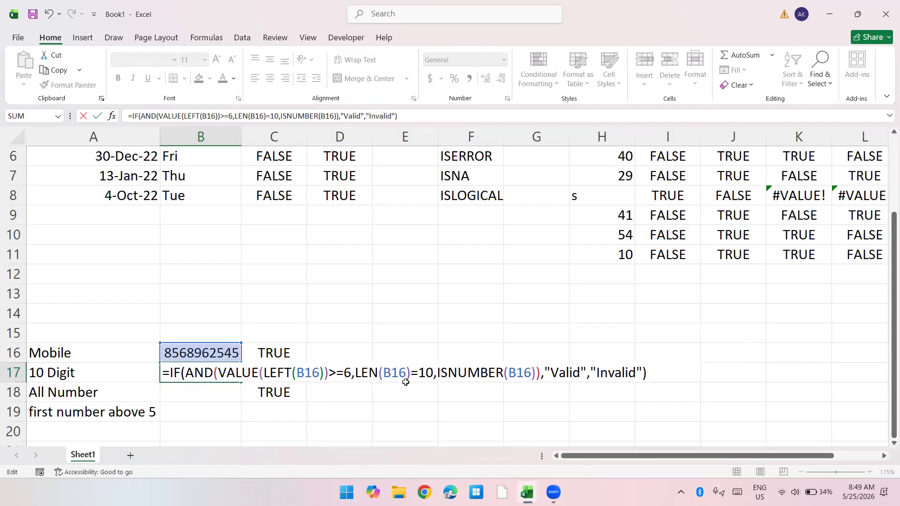
{"action": "key", "text": "Return"}
Step: Test the validation by replacing the seventh digit of the mobile number in B16 with the letter o
{"action": "key", "text": "Up"}
{"action": "key", "text": "Up"}
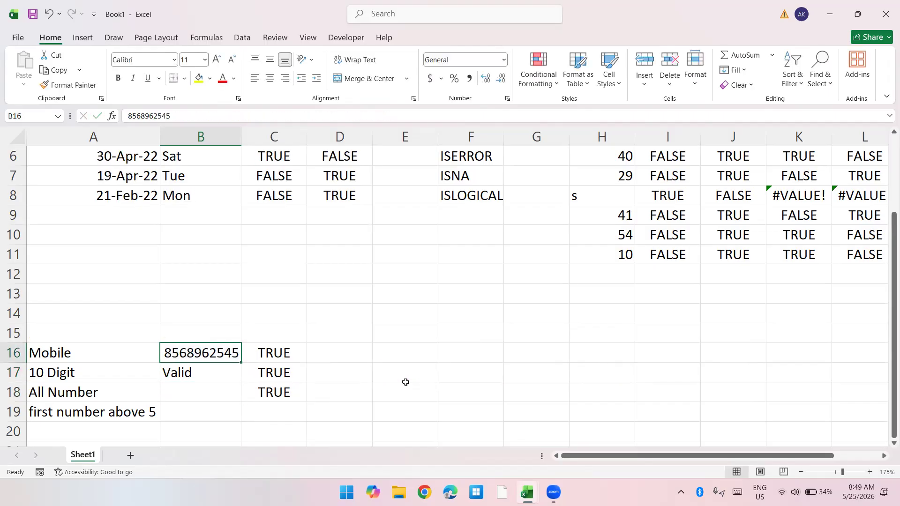
{"action": "key", "text": "F2"}
{"action": "key", "text": "shift+Left"}
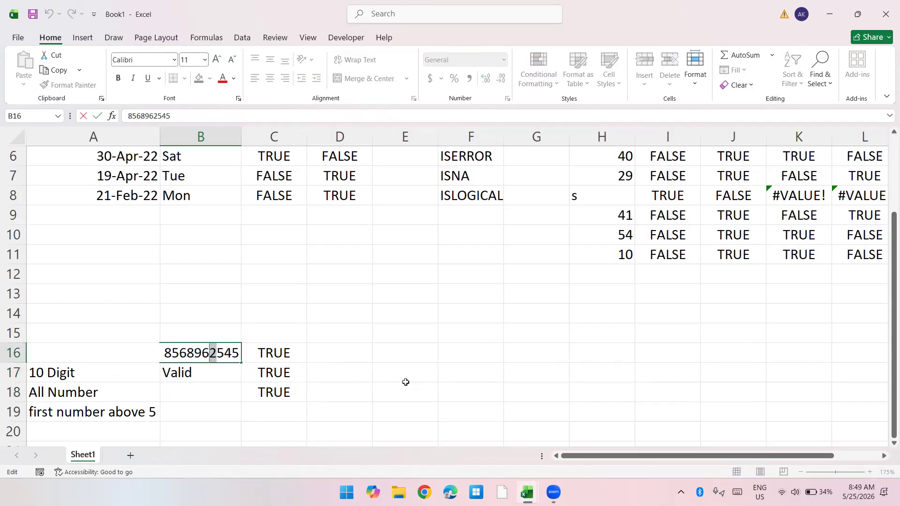
{"action": "type", "text": "o"}
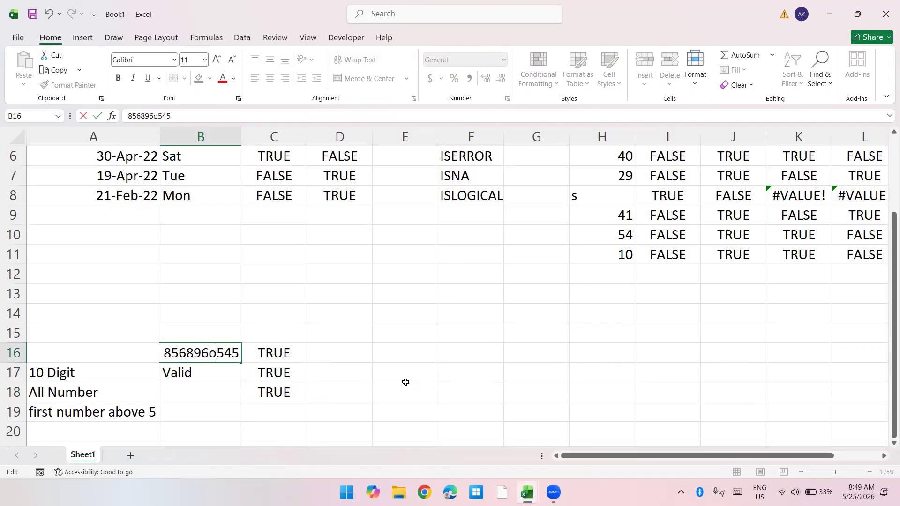
{"action": "key", "text": "Return"}
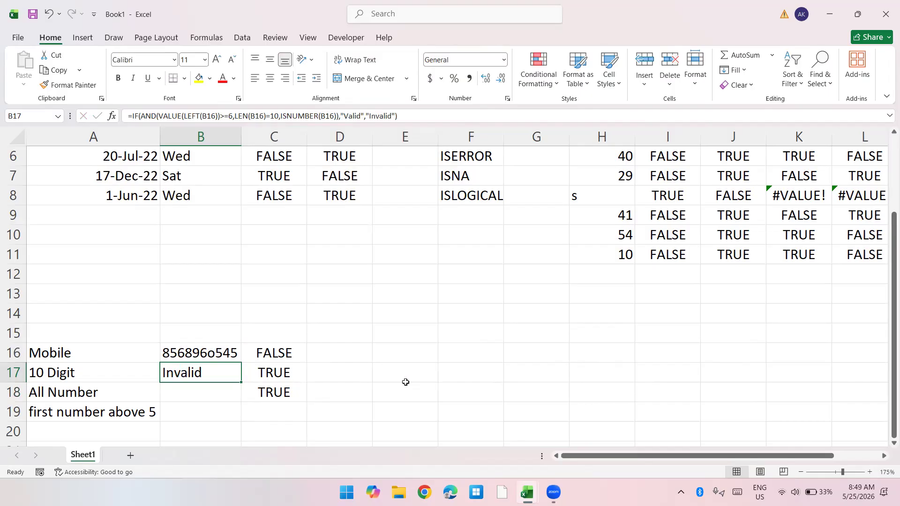
Step: In the B16 mobile number, replace the letter o with 0 and the eighth digit with the letter S
{"action": "key", "text": "Up"}
{"action": "key", "text": "F2"}
{"action": "key", "text": "shift+Right"}
{"action": "type", "text": "0"}
{"action": "key", "text": "Right"}
{"action": "key", "text": "shift+Left"}
{"action": "type", "text": "S"}
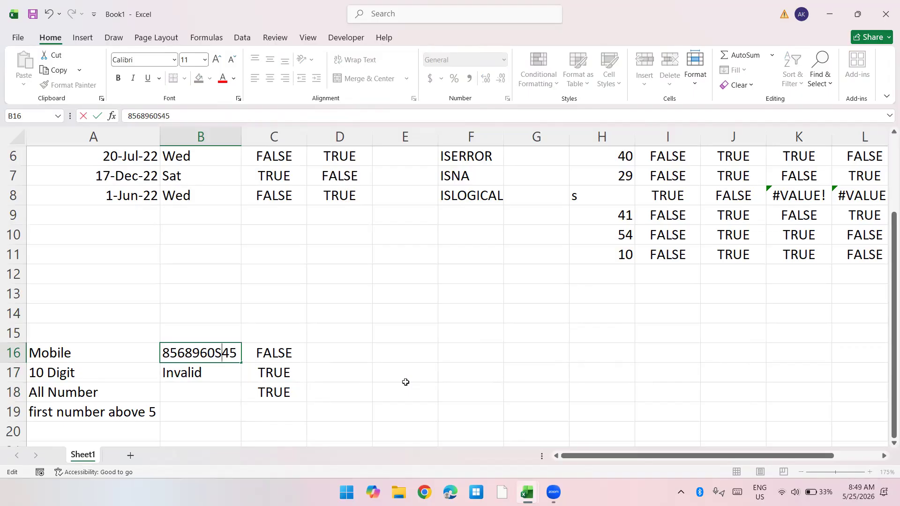
{"action": "key", "text": "Return"}
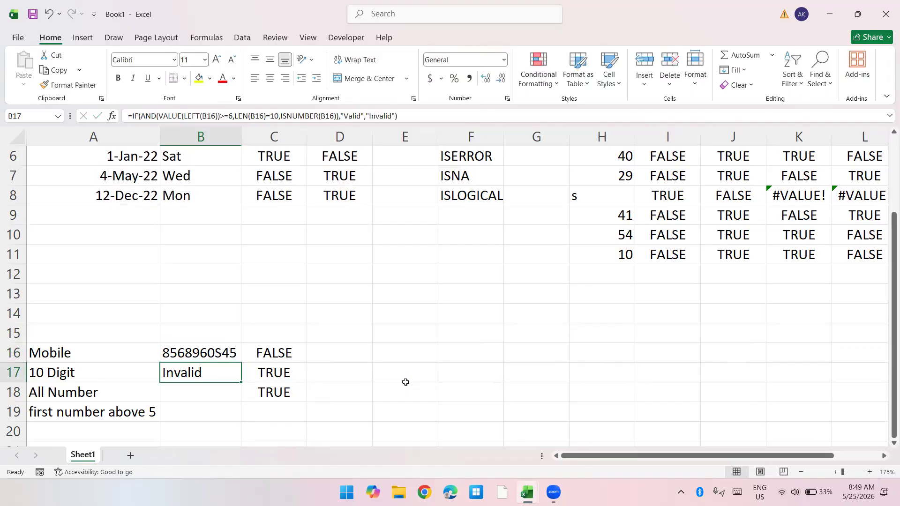
Step: Replace the letter S in the B16 mobile number with 5 and delete the final digit
{"action": "key", "text": "Up"}
{"action": "key", "text": "F2"}
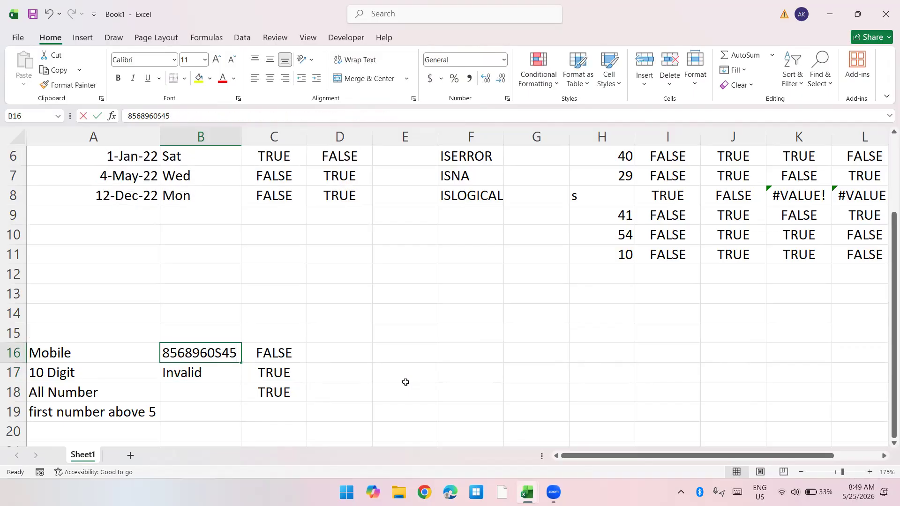
{"action": "key", "text": "Left"}
{"action": "key", "text": "Left"}
{"action": "key", "text": "shift+Left"}
{"action": "type", "text": "5"}
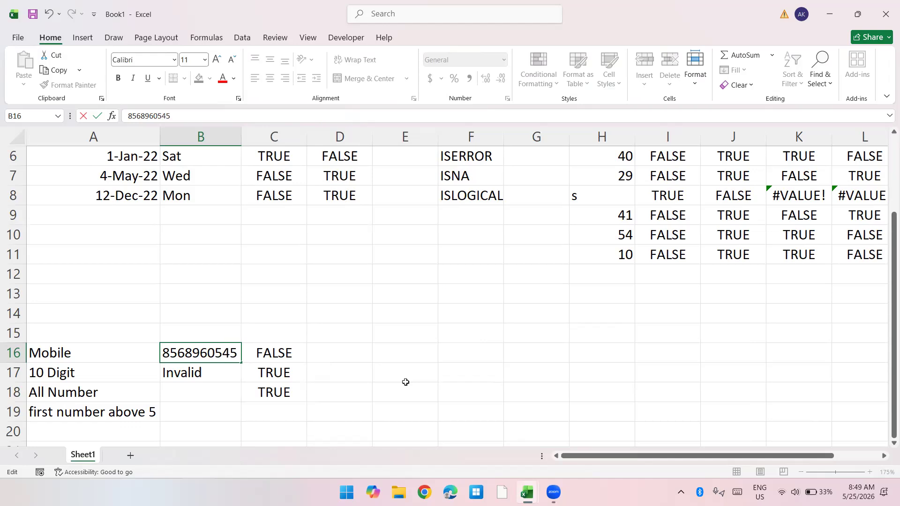
{"action": "key", "text": "Right"}
{"action": "key", "text": "Right"}
{"action": "key", "text": "BackSpace"}
{"action": "key", "text": "Return"}
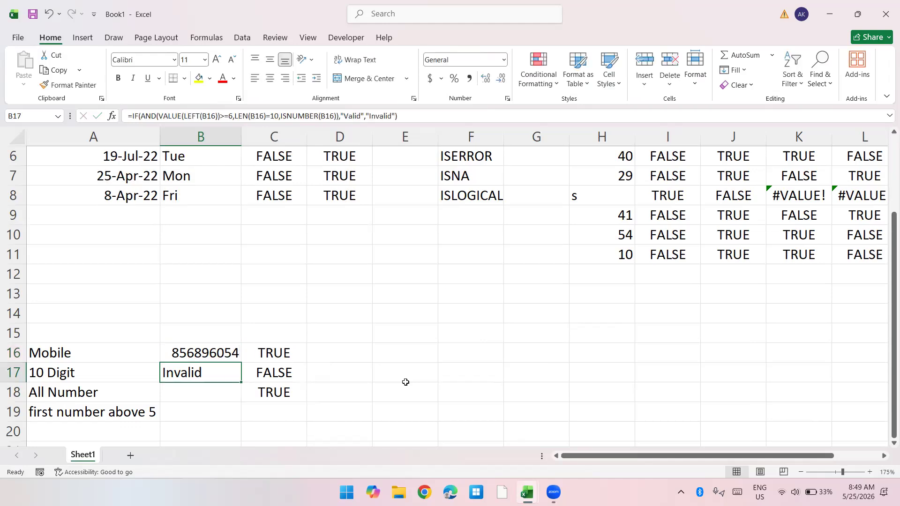
Step: Append a 0 to the mobile number in B16 to make it ten digits long
{"action": "key", "text": "Up"}
{"action": "key", "text": "F2"}
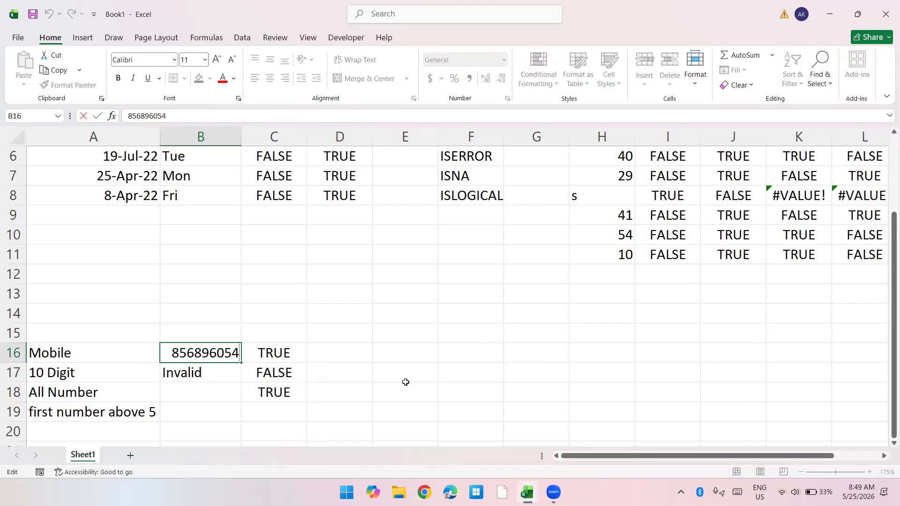
{"action": "type", "text": "0"}
{"action": "key", "text": "Return"}
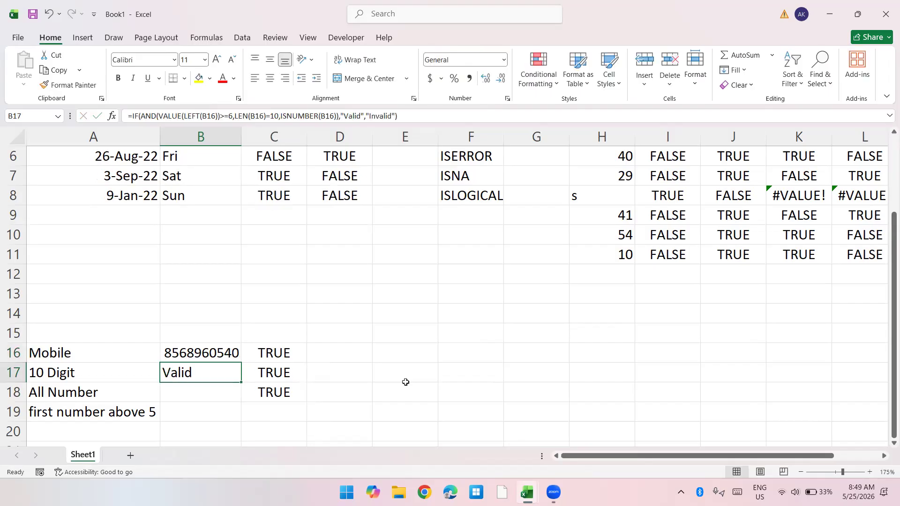
Step: Apply an outside border around the mobile validation block A16:C19
{"action": "key", "text": "Up"}
{"action": "key", "text": "Left"}
{"action": "key", "text": "shift+Right"}
{"action": "key", "text": "shift+Right"}
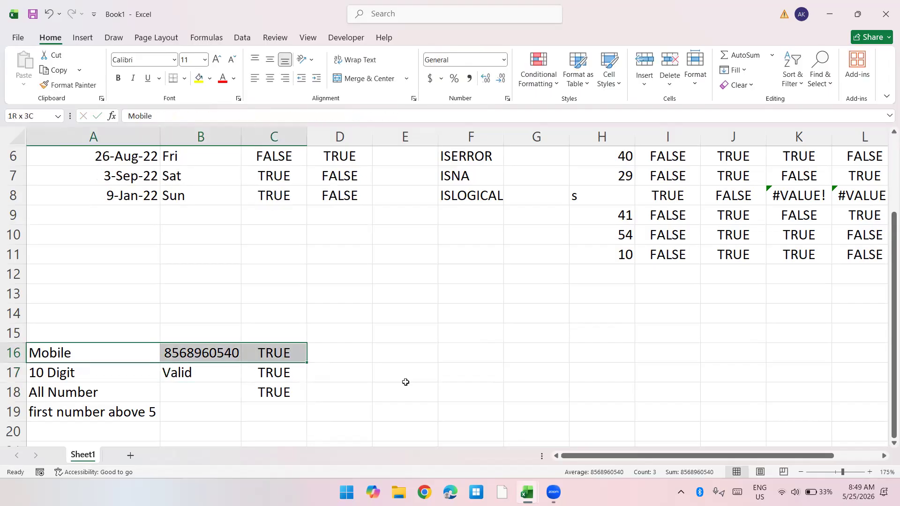
{"action": "key", "text": "shift+Down"}
{"action": "key", "text": "shift+Down"}
{"action": "key", "text": "shift+Down"}
{"action": "key", "text": "alt"}
{"action": "key", "text": "h"}
{"action": "key", "text": "b"}
{"action": "key", "text": "s"}
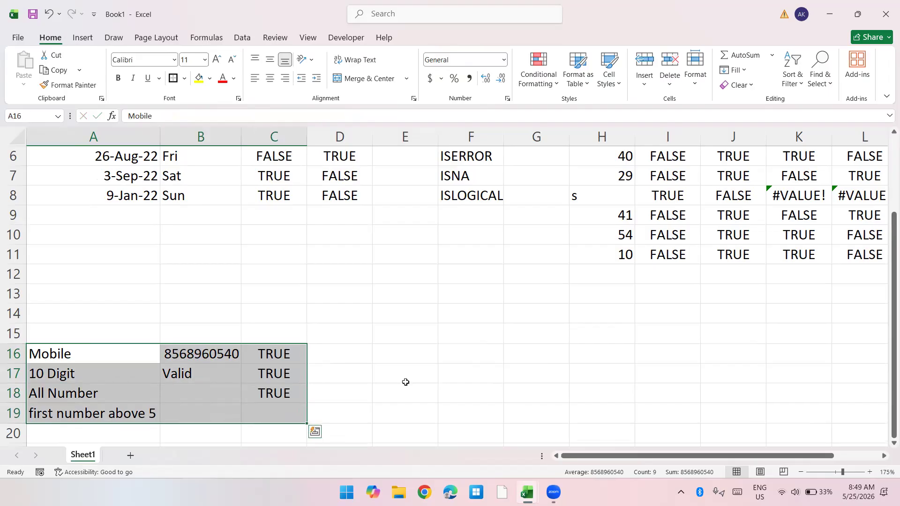
Step: Enter the label Email in A21 and a sample e-mail address in A22
{"action": "key", "text": "Down"}
{"action": "key", "text": "Down"}
{"action": "key", "text": "Down"}
{"action": "scroll", "coordinate": [406, 382], "scroll_direction": "down", "scroll_amount": 3}
{"action": "key", "text": "Down"}
{"action": "key", "text": "Down"}
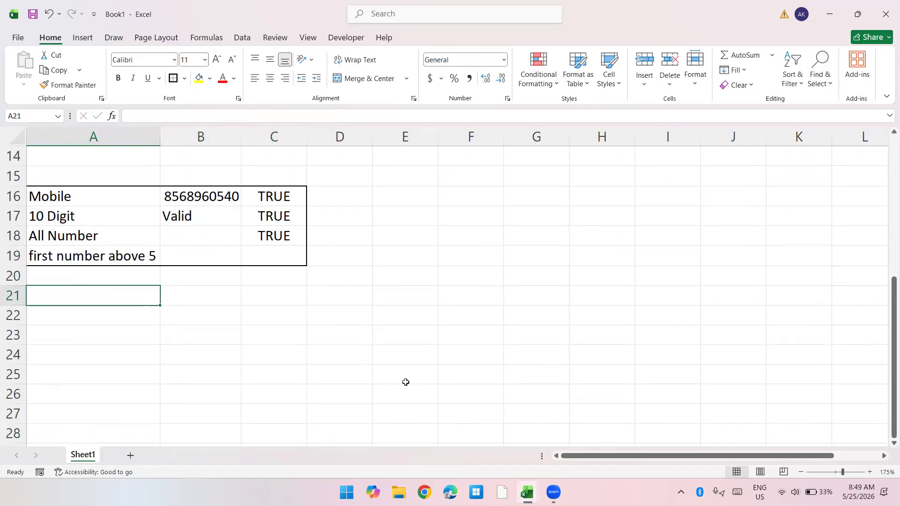
{"action": "type", "text": "Emiail"}
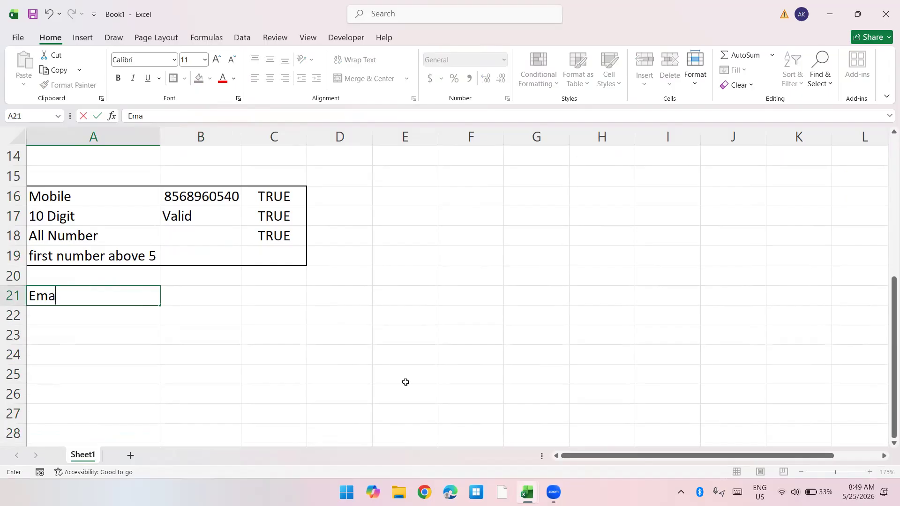
{"action": "key", "text": "Return"}
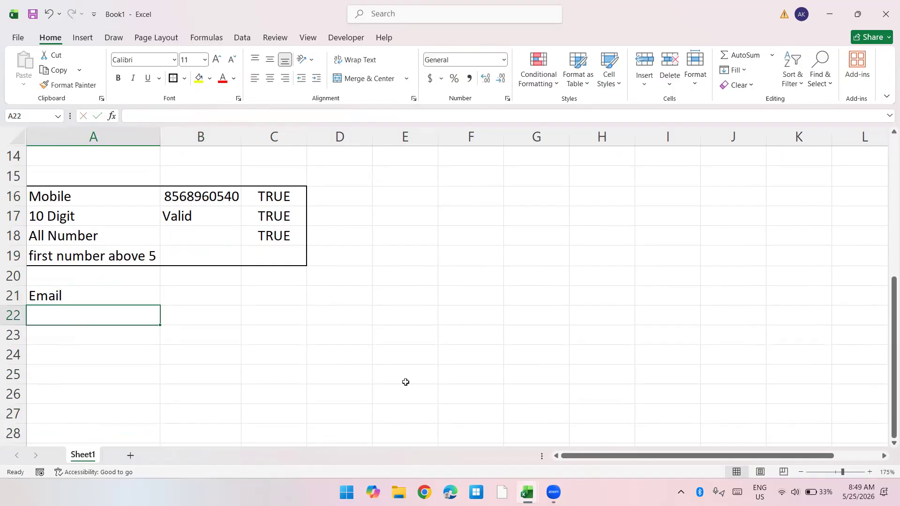
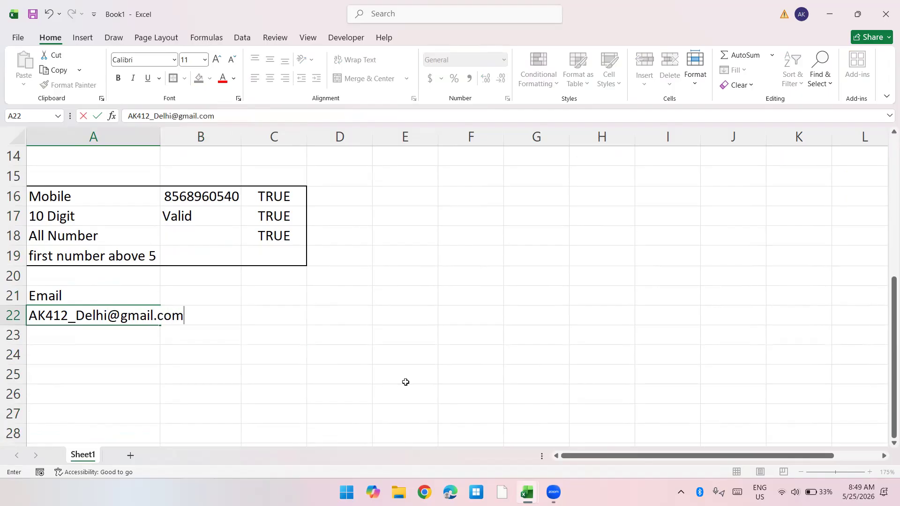
{"action": "key", "text": "Return"}
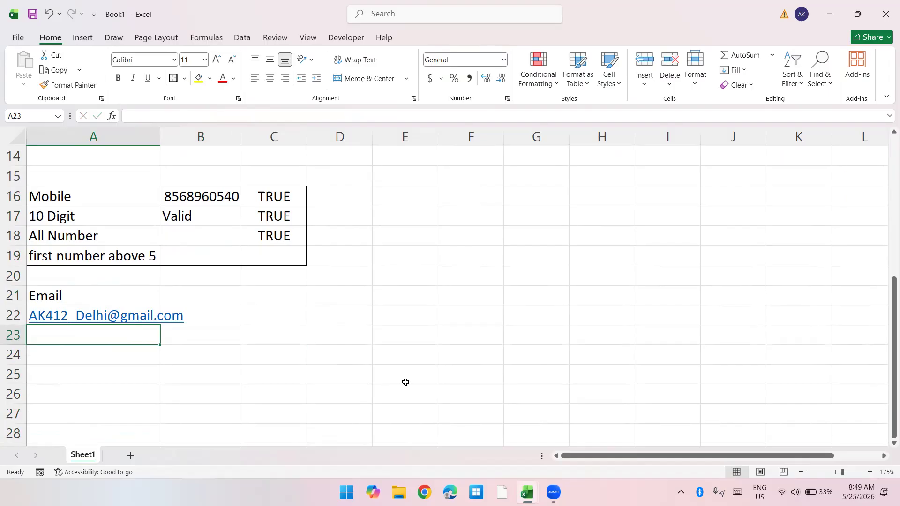
Step: List the e-mail rules "Find @", "Find Dot after @" and "No Space" in cells A23 to A25
{"action": "key", "text": "Down"}
{"action": "key", "text": "Up"}
{"action": "type", "text": "FInd @"}
{"action": "key", "text": "Return"}
{"action": "type", "text": "Find "}
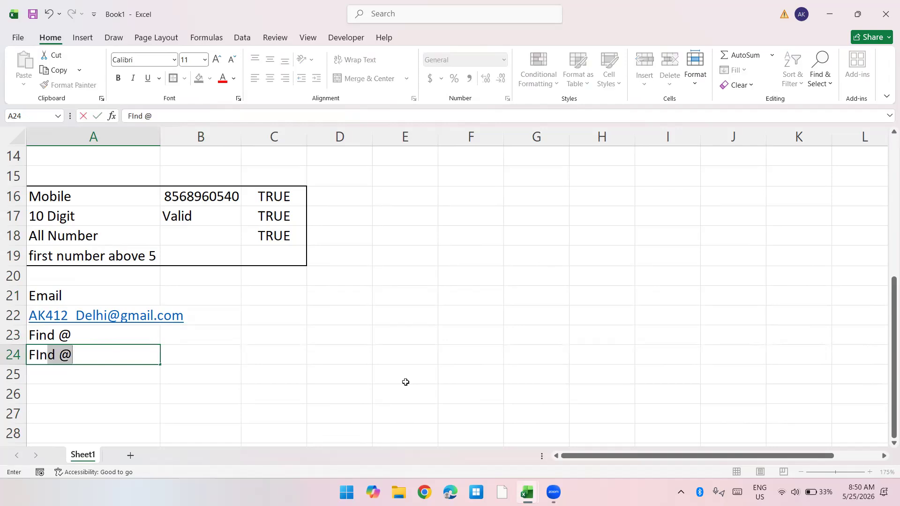
{"action": "type", "text": "Dot"}
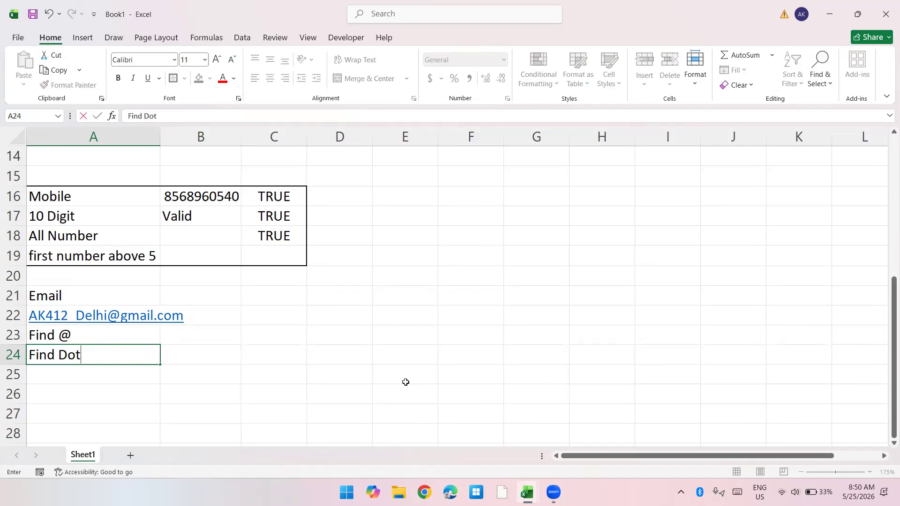
{"action": "type", "text": " after @"}
{"action": "key", "text": "Return"}
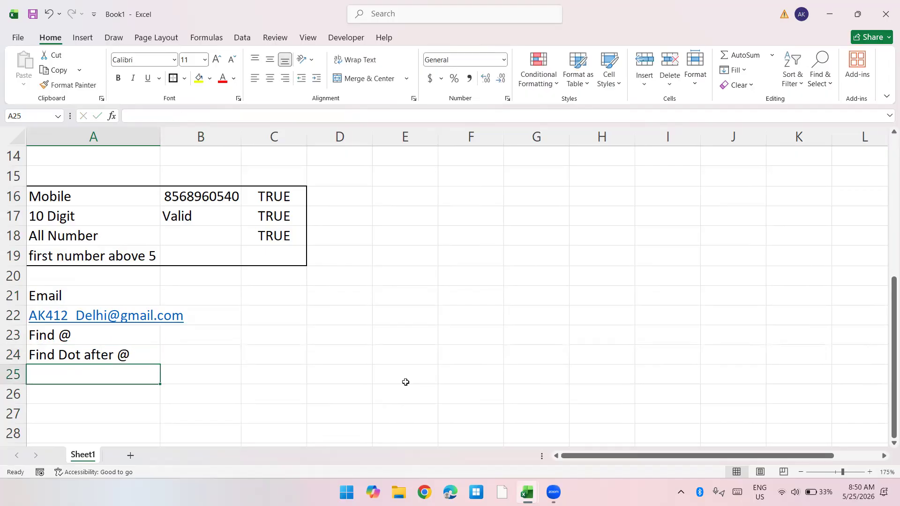
{"action": "type", "text": "No SPac"}
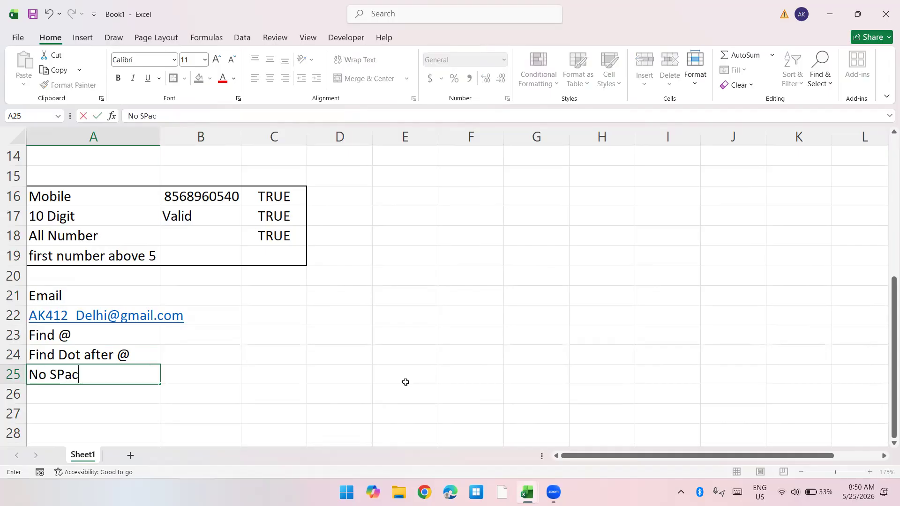
{"action": "type", "text": "e"}
{"action": "key", "text": "Return"}
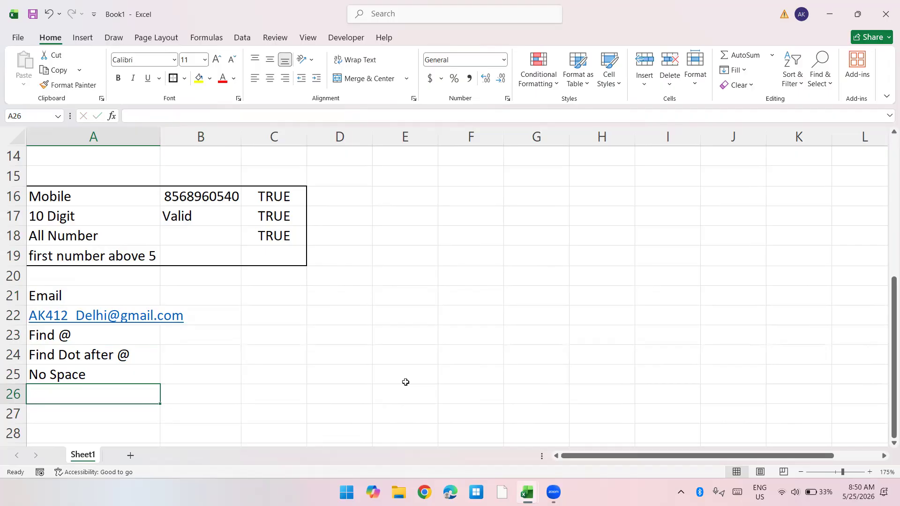
Step: Move the sample e-mail address from A22 to B22
{"action": "key", "text": "Up"}
{"action": "key", "text": "Up"}
{"action": "key", "text": "Up"}
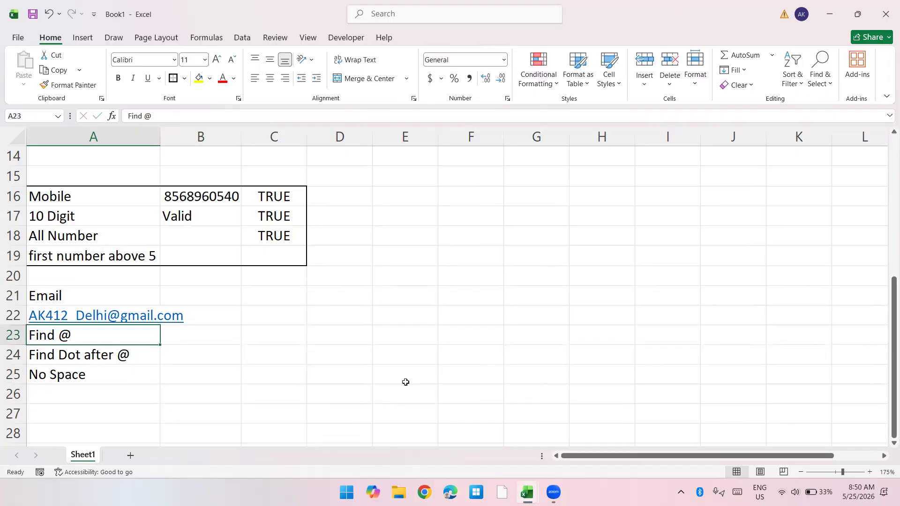
{"action": "key", "text": "shift+Down"}
{"action": "key", "text": "shift+Down"}
{"action": "key", "text": "Up"}
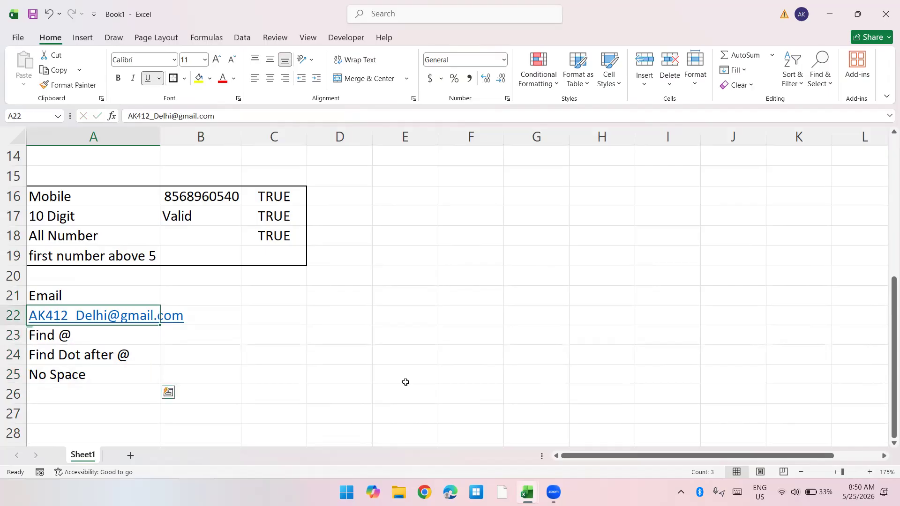
{"action": "key", "text": "ctrl+x"}
{"action": "key", "text": "Right"}
{"action": "key", "text": "ctrl+v"}
Step: Move the Email label from A21 down to A22, beside the sample address
{"action": "key", "text": "Down"}
{"action": "key", "text": "Left"}
{"action": "key", "text": "Up"}
{"action": "key", "text": "Up"}
{"action": "key", "text": "ctrl+x"}
{"action": "key", "text": "Down"}
{"action": "key", "text": "ctrl+v"}
Step: AutoFit the width of column B to the e-mail address in B22
{"action": "key", "text": "Right"}
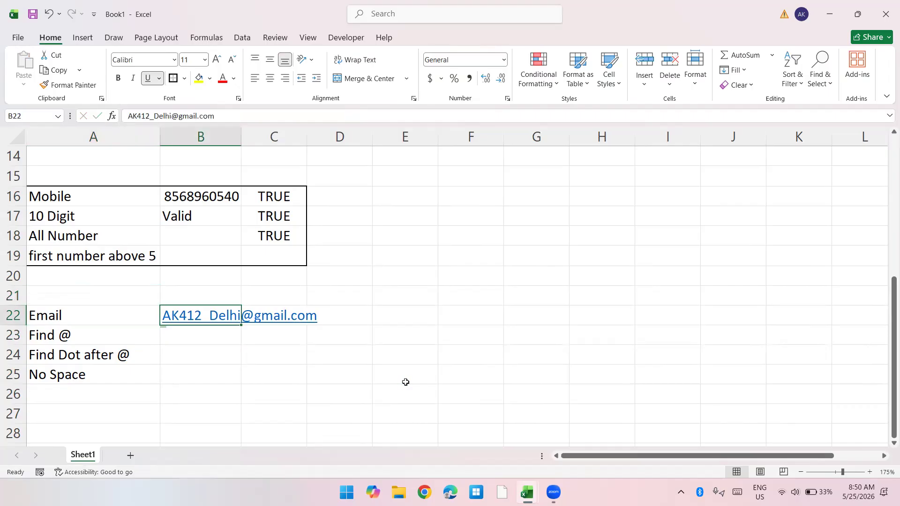
{"action": "key", "text": "alt+p"}
{"action": "key", "text": "Escape"}
{"action": "key", "text": "alt+o"}
{"action": "key", "text": "c"}
{"action": "key", "text": "a"}
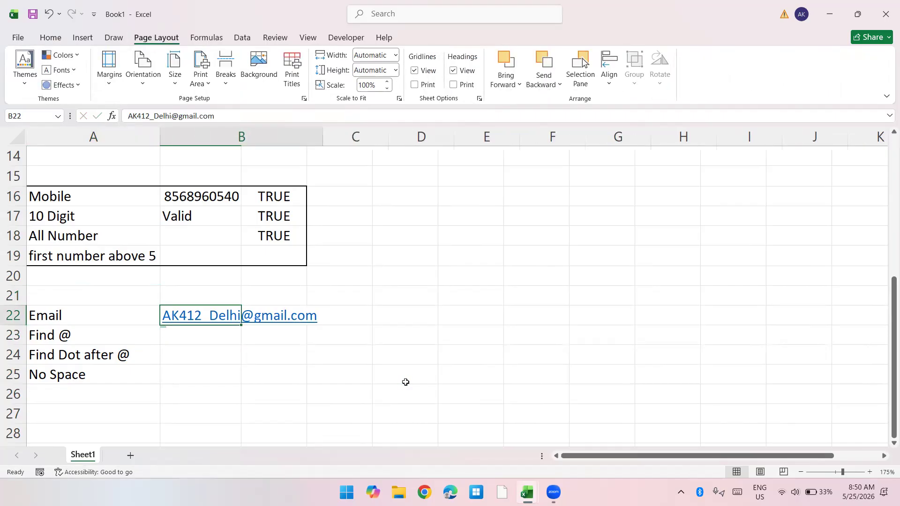
Step: Enter =FIND("@",B22) in C23 to locate the @ sign in the e-mail address
{"action": "key", "text": "Right"}
{"action": "key", "text": "Down"}
{"action": "type", "text": "=fi"}
{"action": "key", "text": "Tab"}
{"action": "type", "text": "\"@\","}
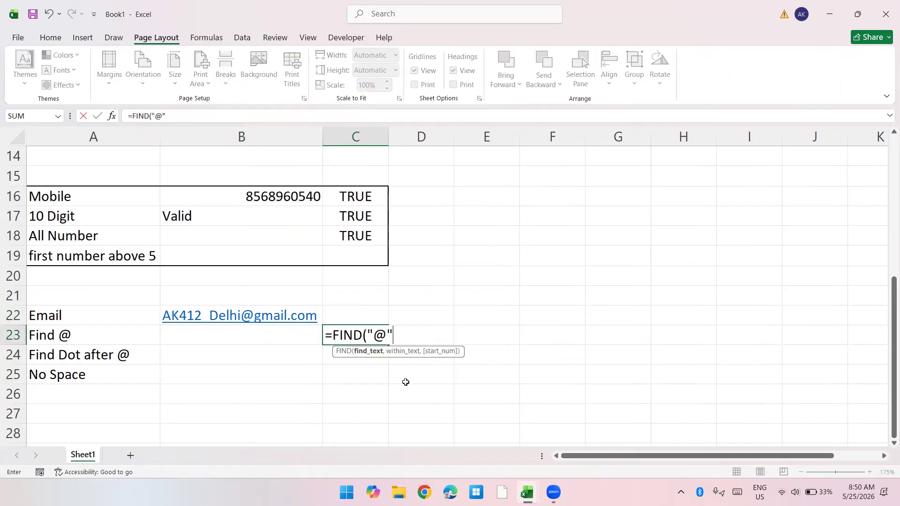
{"action": "key", "text": "Left"}
{"action": "key", "text": "Up"}
{"action": "type", "text": ")"}
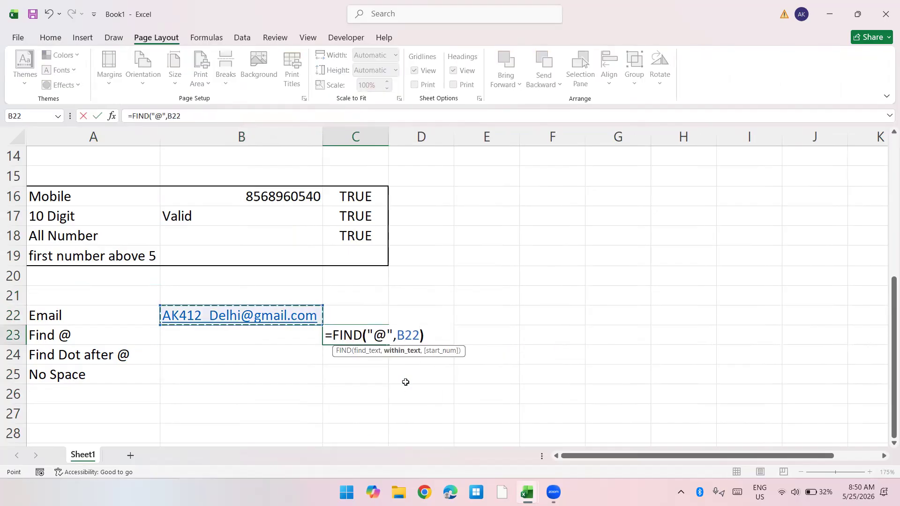
{"action": "key", "text": "Return"}
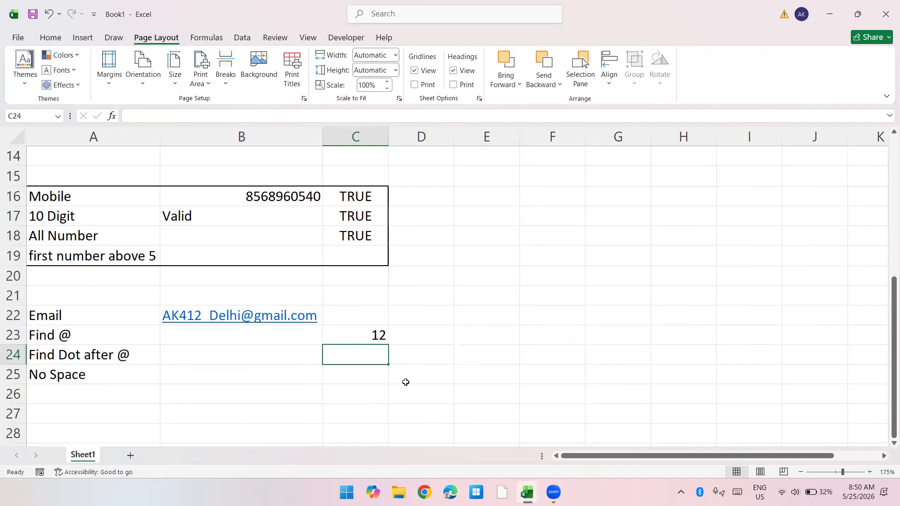
Step: Extend the @ check in C23 to =FIND("@",B22)>0
{"action": "key", "text": "Up"}
{"action": "key", "text": "F2"}
{"action": "type", "text": ">0"}
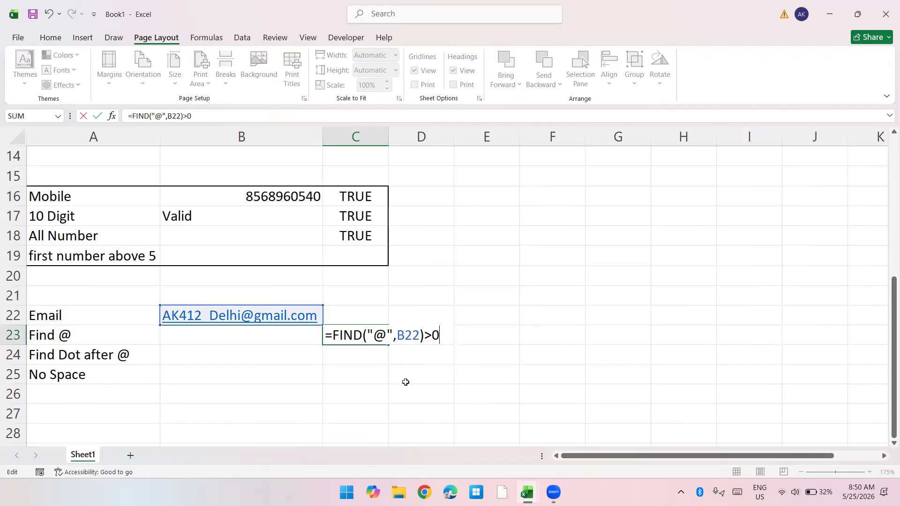
{"action": "key", "text": "Return"}
Step: Test the @ check by deleting the @ sign from the e-mail address in B22, and undo the deletion
{"action": "key", "text": "Up"}
{"action": "key", "text": "Up"}
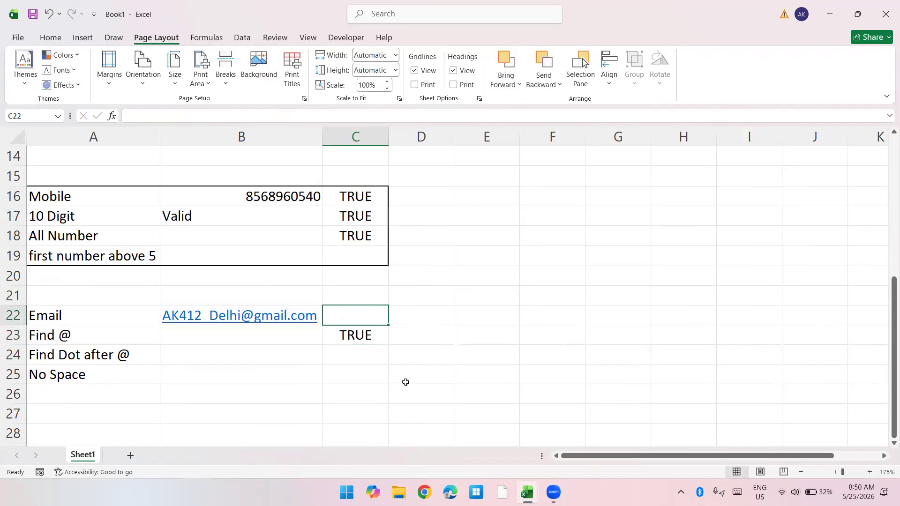
{"action": "key", "text": "Left"}
{"action": "key", "text": "F2"}
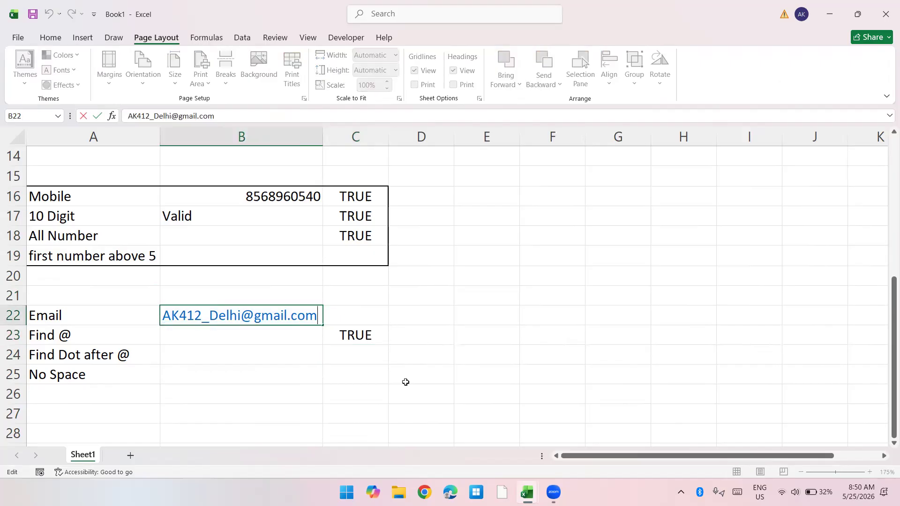
{"action": "key", "text": "Left"}
{"action": "key", "text": "BackSpace"}
{"action": "key", "text": "Return"}
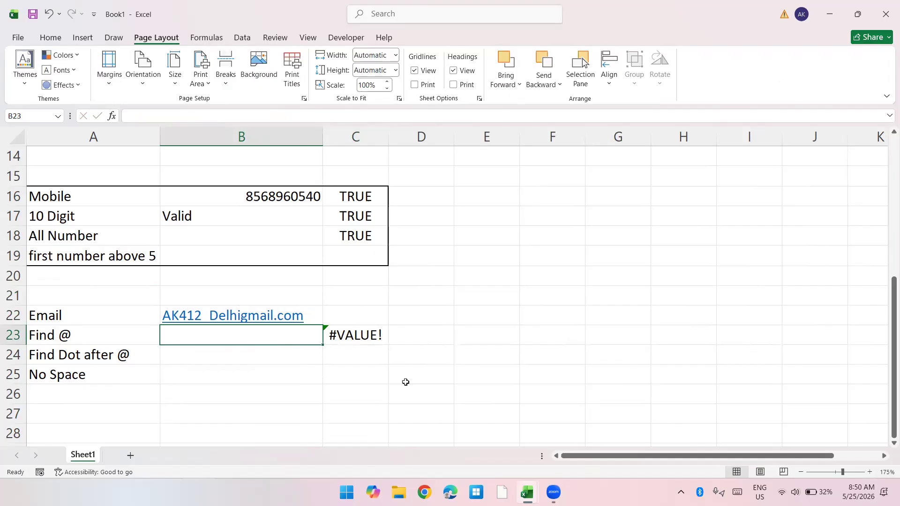
{"action": "key", "text": "ctrl+z"}
Step: Remove the >0 comparison from the FIND formula in C23
{"action": "key", "text": "Down"}
{"action": "key", "text": "Right"}
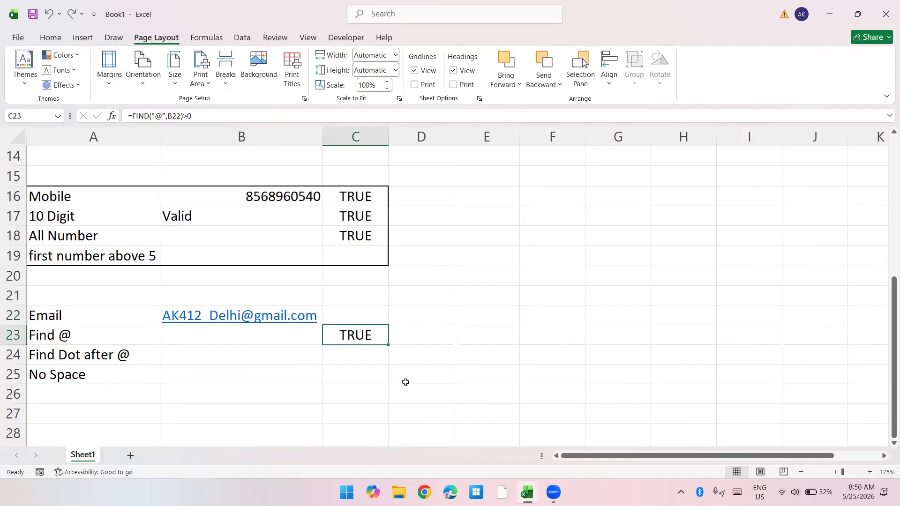
{"action": "key", "text": "F2"}
{"action": "key", "text": "Home"}
{"action": "key", "text": "Right"}
{"action": "key", "text": "Right"}
{"action": "key", "text": "Right"}
{"action": "key", "text": "Right"}
{"action": "key", "text": "Right"}
{"action": "key", "text": "Right"}
{"action": "key", "text": "Right"}
{"action": "key", "text": "Right"}
{"action": "key", "text": "Right"}
{"action": "key", "text": "Right"}
{"action": "key", "text": "Right"}
{"action": "key", "text": "Right"}
{"action": "key", "text": "Right"}
{"action": "key", "text": "Right"}
{"action": "key", "text": "Right"}
{"action": "key", "text": "Right"}
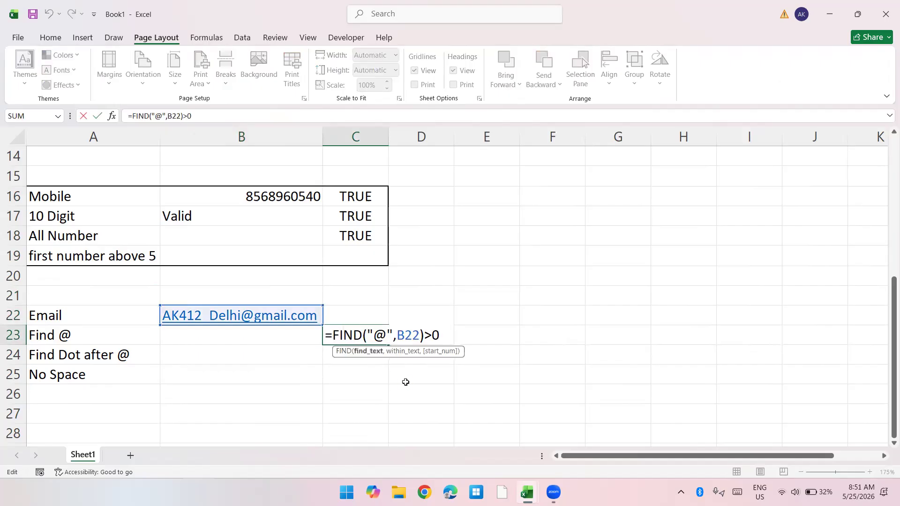
{"action": "key", "text": "BackSpace"}
{"action": "key", "text": "BackSpace"}
{"action": "key", "text": "Left"}
{"action": "key", "text": "Left"}
{"action": "key", "text": "Left"}
{"action": "key", "text": "Left"}
{"action": "key", "text": "Left"}
{"action": "key", "text": "Left"}
{"action": "key", "text": "Left"}
{"action": "key", "text": "Left"}
{"action": "key", "text": "Left"}
{"action": "key", "text": "Left"}
{"action": "key", "text": "Left"}
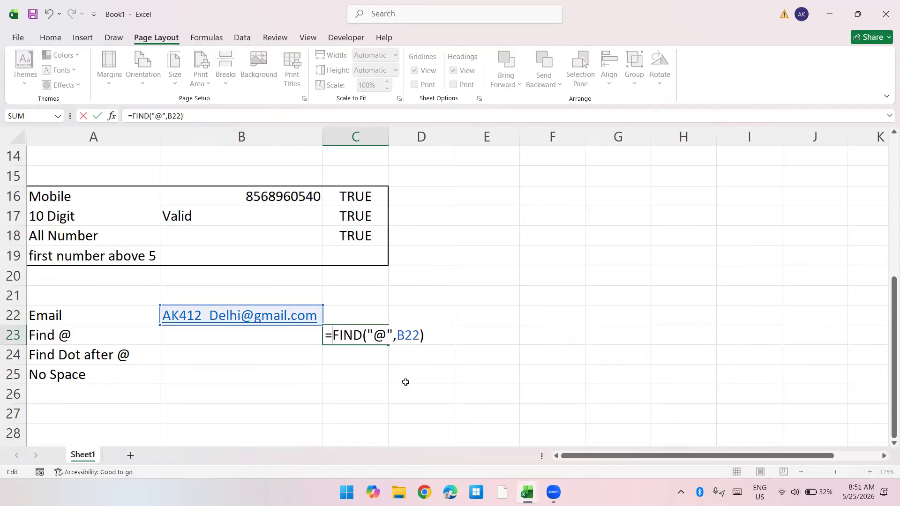
Step: Wrap the C23 formula in ISERROR, making it =ISERROR(FIND("@",B22))
{"action": "type", "text": "is"}
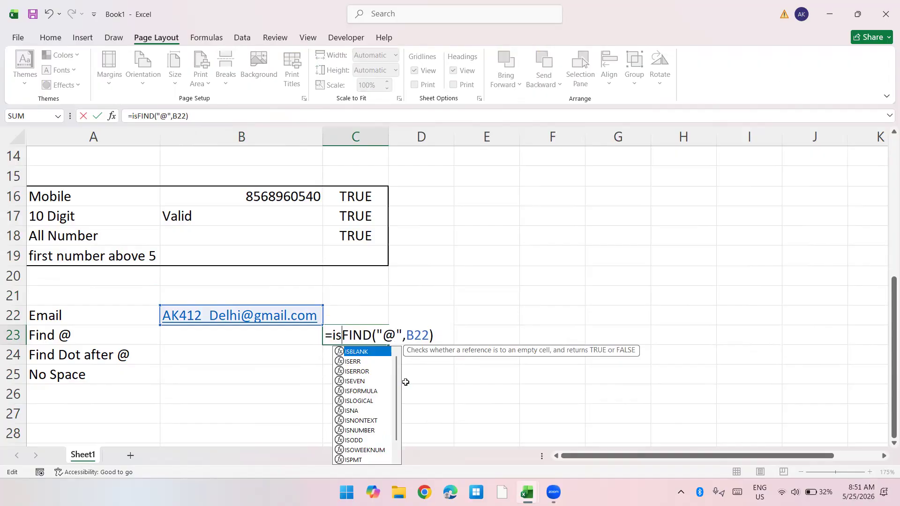
{"action": "type", "text": "erro"}
{"action": "key", "text": "Tab"}
{"action": "key", "text": "End"}
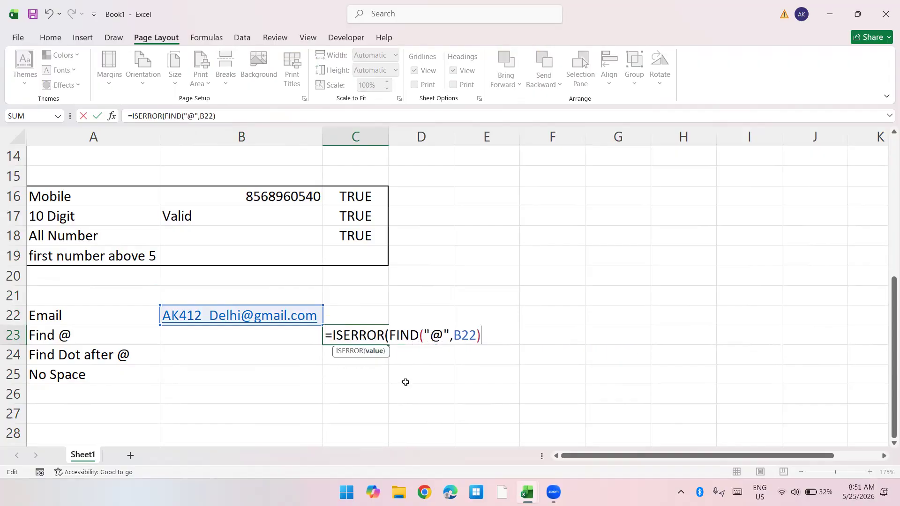
{"action": "type", "text": ")"}
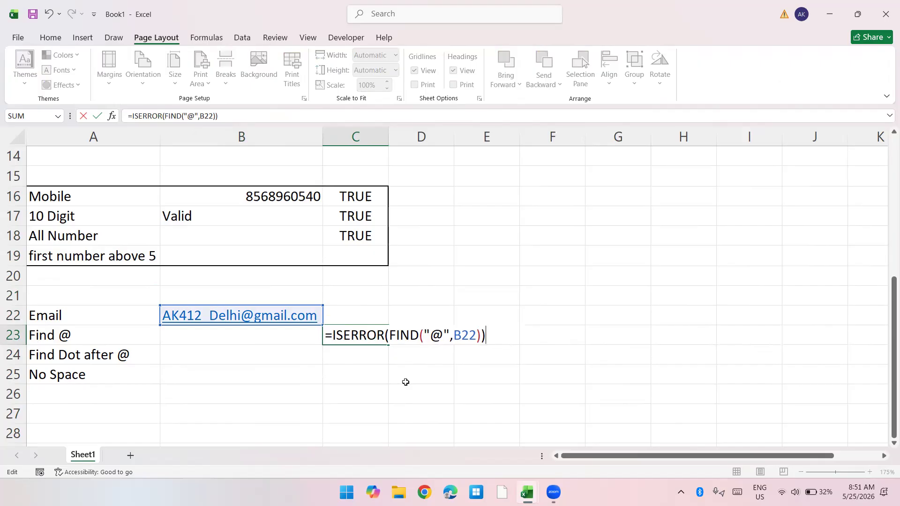
{"action": "key", "text": "Return"}
{"action": "key", "text": "Up"}
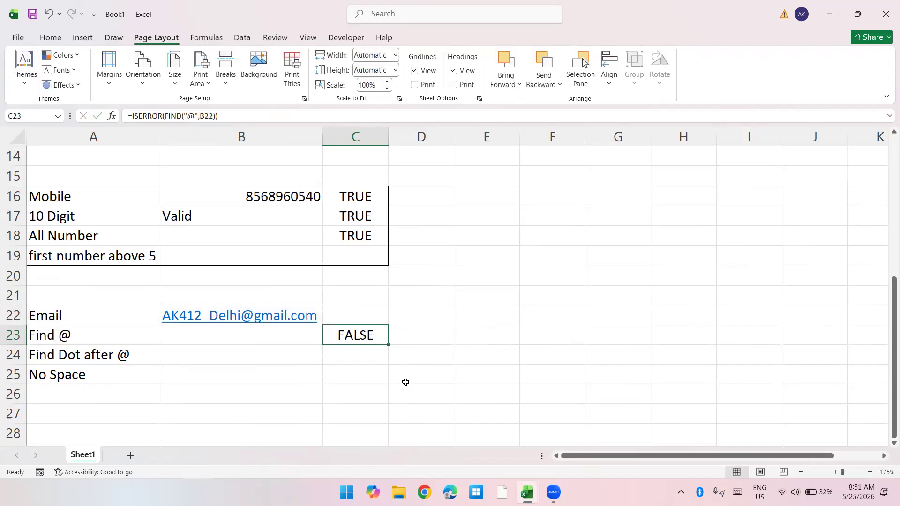
Step: Examine what the nested FIND("@",B22) part of the C23 formula returns inside ISERROR
{"action": "key", "text": "F2"}
{"action": "key", "text": "Left"}
{"action": "key", "text": "shift+Left"}
{"action": "key", "text": "shift+Left"}
{"action": "key", "text": "shift+Left"}
{"action": "key", "text": "shift+Left"}
{"action": "key", "text": "shift+Left"}
{"action": "key", "text": "shift+Left"}
{"action": "key", "text": "shift+Left"}
{"action": "key", "text": "shift+Left"}
{"action": "key", "text": "shift+Left"}
{"action": "key", "text": "shift+Left"}
{"action": "key", "text": "shift+Left"}
{"action": "key", "text": "shift+Left"}
{"action": "key", "text": "shift+Left"}
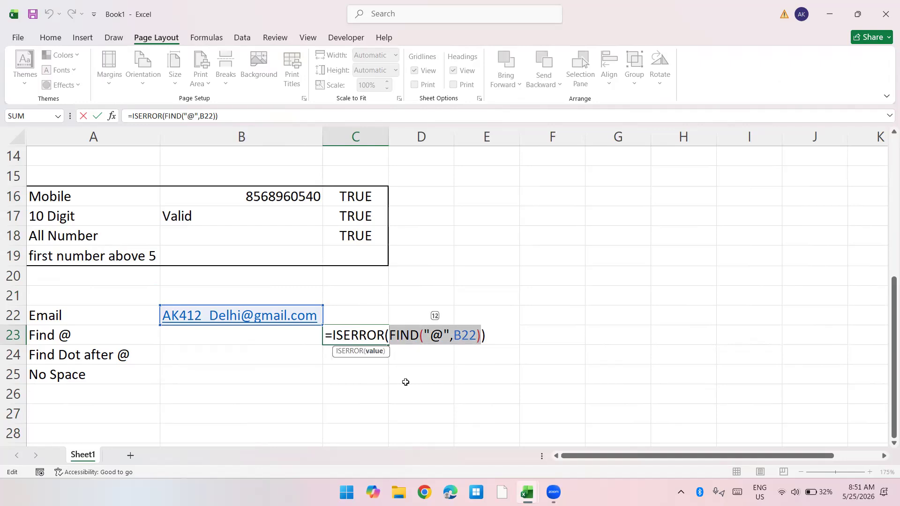
{"action": "key", "text": "Right"}
{"action": "key", "text": "Return"}
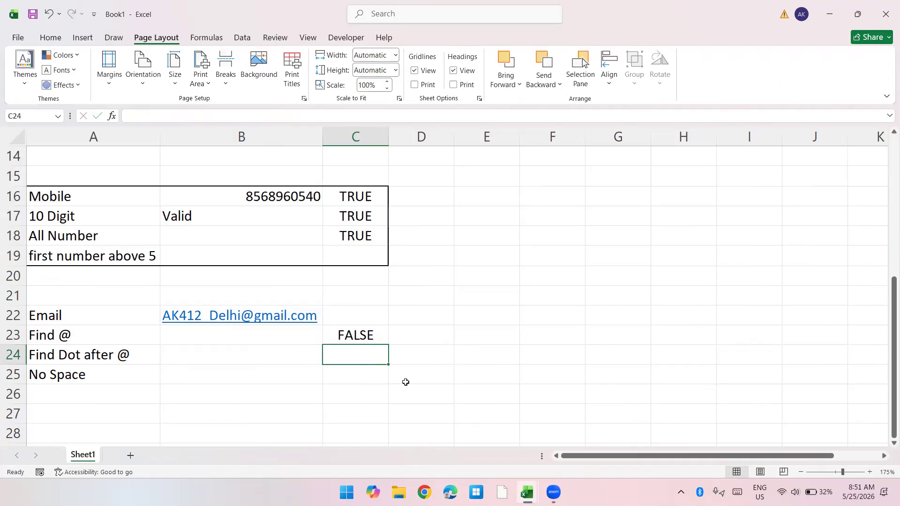
Step: Invert the C23 check with NOT, making it =NOT(ISERROR(FIND("@",B22)))
{"action": "key", "text": "Up"}
{"action": "key", "text": "F2"}
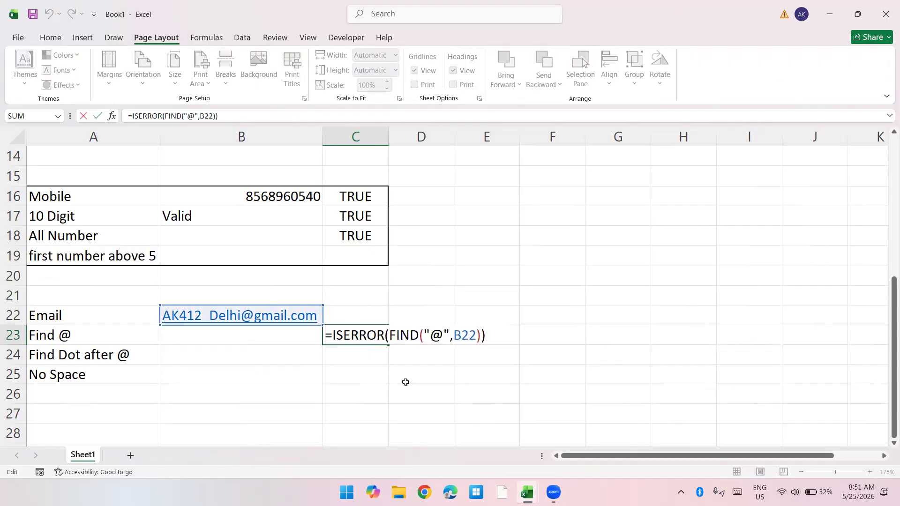
{"action": "key", "text": "Home"}
{"action": "key", "text": "Right"}
{"action": "type", "text": "not()"}
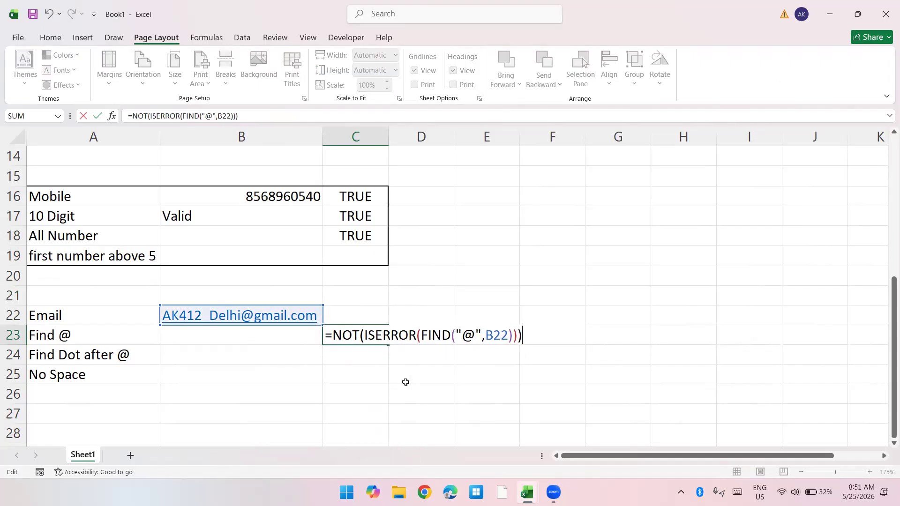
{"action": "key", "text": "Return"}
Step: Enter =FIND(".",B22,FIND("@",B22)) in C24 to locate the dot after the @ sign
{"action": "type", "text": "=find"}
{"action": "key", "text": "Tab"}
{"action": "type", "text": "\".\","}
{"action": "key", "text": "Up"}
{"action": "key", "text": "Up"}
{"action": "key", "text": "Left"}
{"action": "type", "text": ",find"}
{"action": "key", "text": "Tab"}
{"action": "type", "text": "\"@\","}
{"action": "key", "text": "Up"}
{"action": "key", "text": "Up"}
{"action": "key", "text": "Left"}
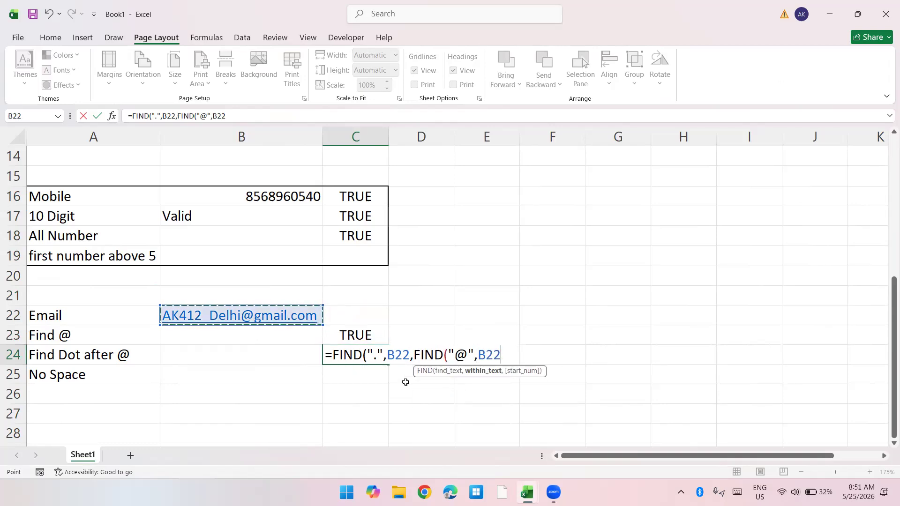
{"action": "type", "text": ")"}
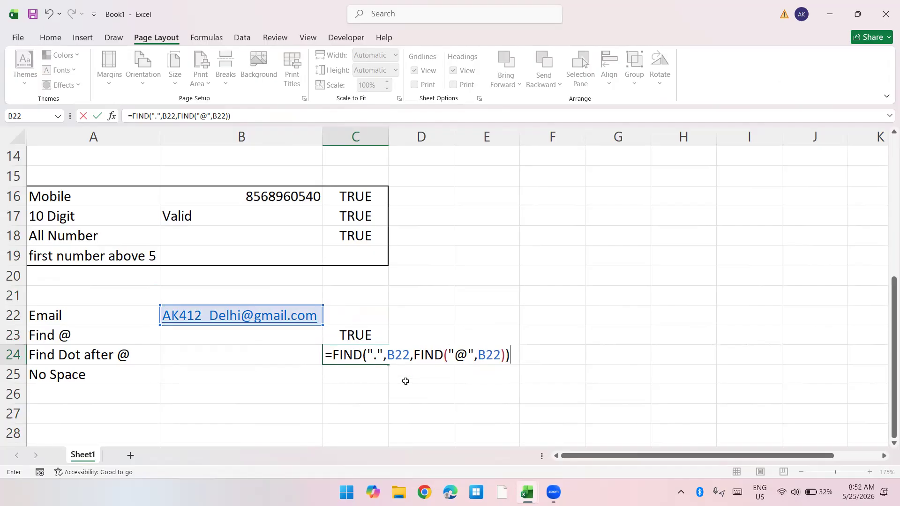
{"action": "key", "text": "Return"}
Step: Test the dot check by deleting the dot before com from the e-mail address in B22
{"action": "key", "text": "Up"}
{"action": "key", "text": "Up"}
{"action": "key", "text": "Left"}
{"action": "key", "text": "Up"}
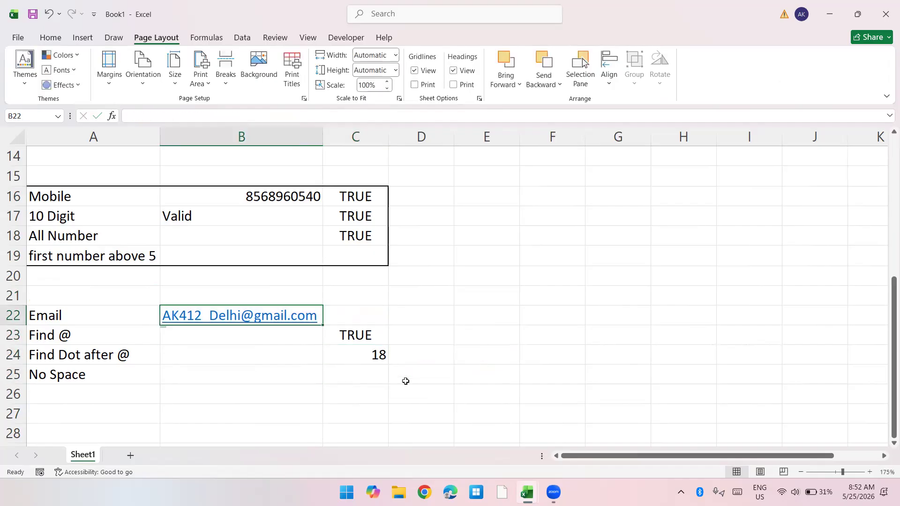
{"action": "key", "text": "F2"}
{"action": "key", "text": "Left"}
{"action": "key", "text": "Left"}
{"action": "key", "text": "BackSpace"}
{"action": "key", "text": "Return"}
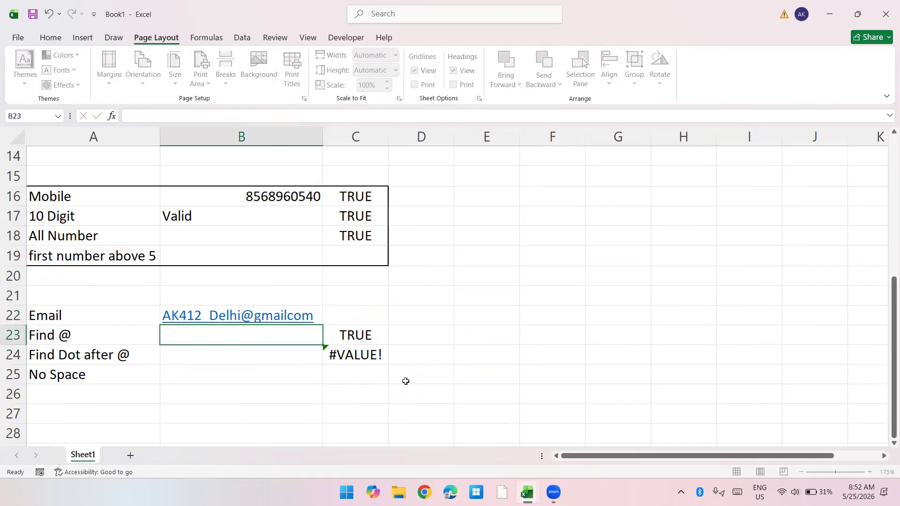
Step: Delete the @ sign from the e-mail address in B22 as well to test both checks
{"action": "key", "text": "Up"}
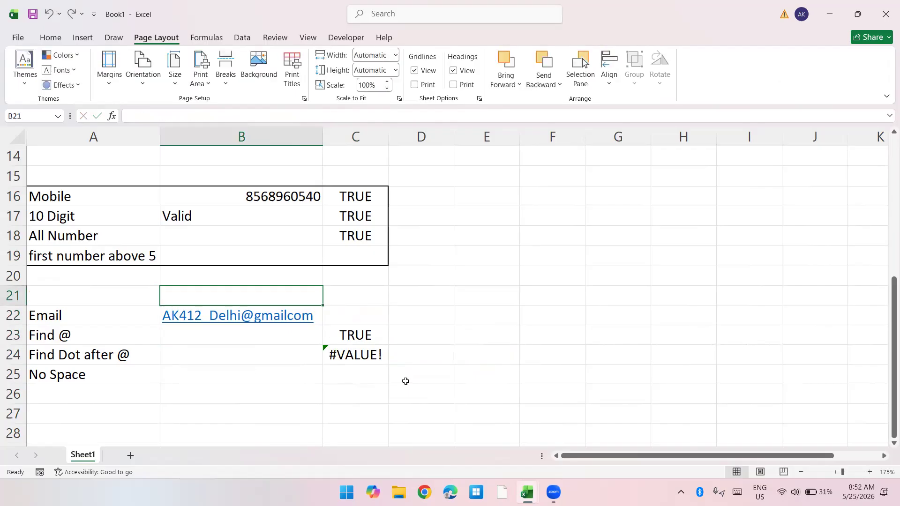
{"action": "key", "text": "F2"}
{"action": "key", "text": "Left"}
{"action": "key", "text": "Left"}
{"action": "key", "text": "Left"}
{"action": "key", "text": "Left"}
{"action": "key", "text": "Left"}
{"action": "key", "text": "Left"}
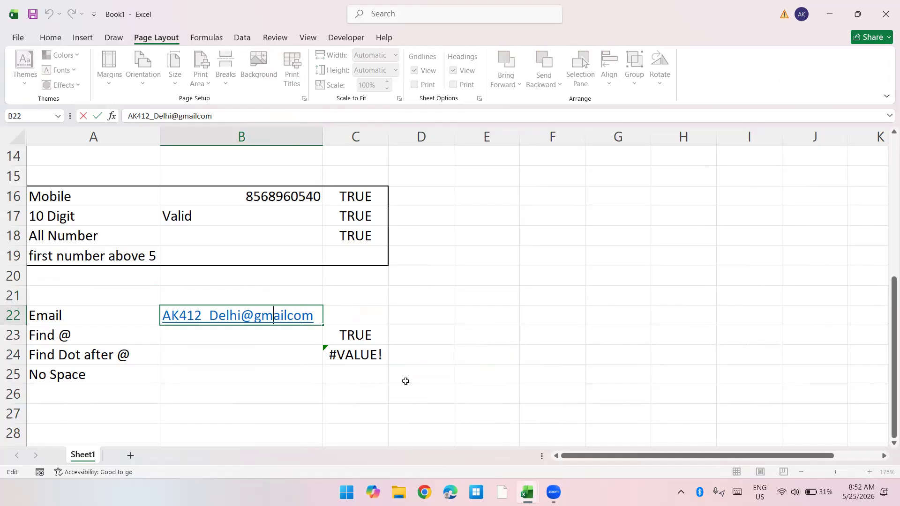
{"action": "key", "text": "BackSpace"}
{"action": "key", "text": "Return"}
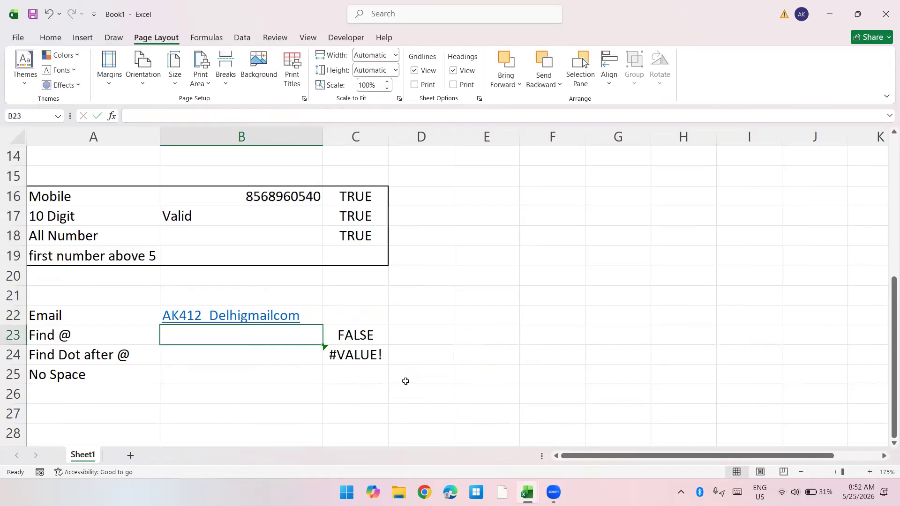
Step: Undo both test deletions in the e-mail address in B22 and review the formula in C23
{"action": "key", "text": "ctrl+z"}
{"action": "key", "text": "ctrl+z"}
{"action": "key", "text": "Down"}
{"action": "key", "text": "Right"}
{"action": "key", "text": "Down"}
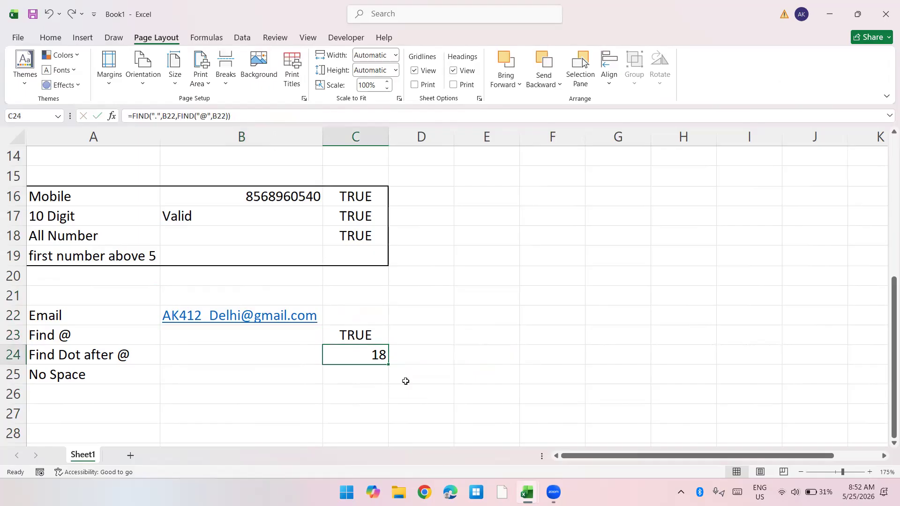
{"action": "key", "text": "Up"}
{"action": "key", "text": "F2"}
{"action": "key", "text": "Return"}
Step: Wrap the C24 formula in ISERR, making it =ISERR(FIND(".",B22,FIND("@",B22)))
{"action": "key", "text": "F2"}
{"action": "key", "text": "Home"}
{"action": "key", "text": "Right"}
{"action": "key", "text": "Right"}
{"action": "type", "text": "iser"}
{"action": "key", "text": "BackSpace"}
{"action": "key", "text": "BackSpace"}
{"action": "key", "text": "BackSpace"}
{"action": "key", "text": "BackSpace"}
{"action": "key", "text": "BackSpace"}
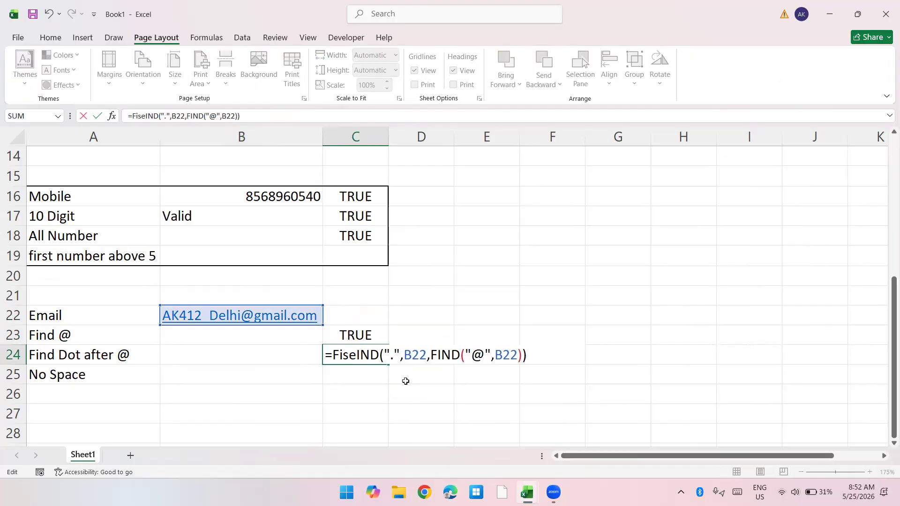
{"action": "type", "text": "is"}
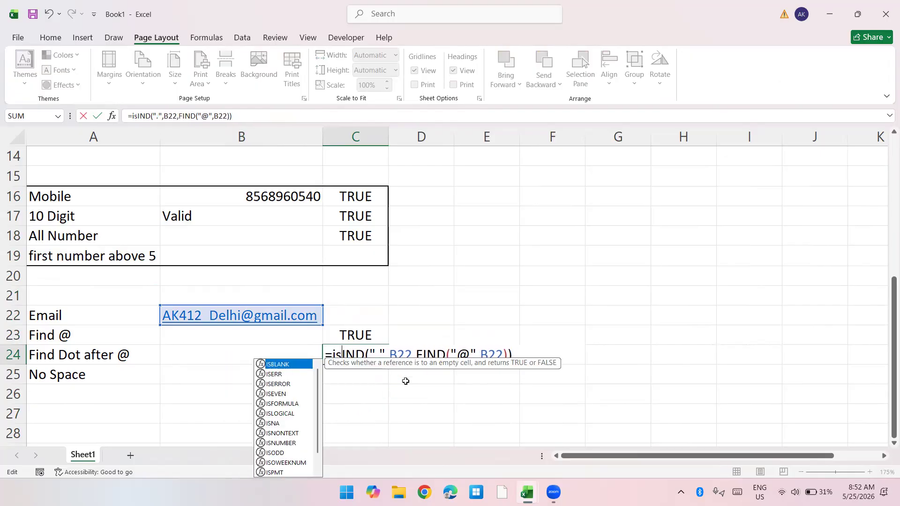
{"action": "type", "text": "err"}
{"action": "key", "text": "Tab"}
{"action": "type", "text": "f"}
{"action": "key", "text": "Escape"}
{"action": "key", "text": "End"}
{"action": "type", "text": ")"}
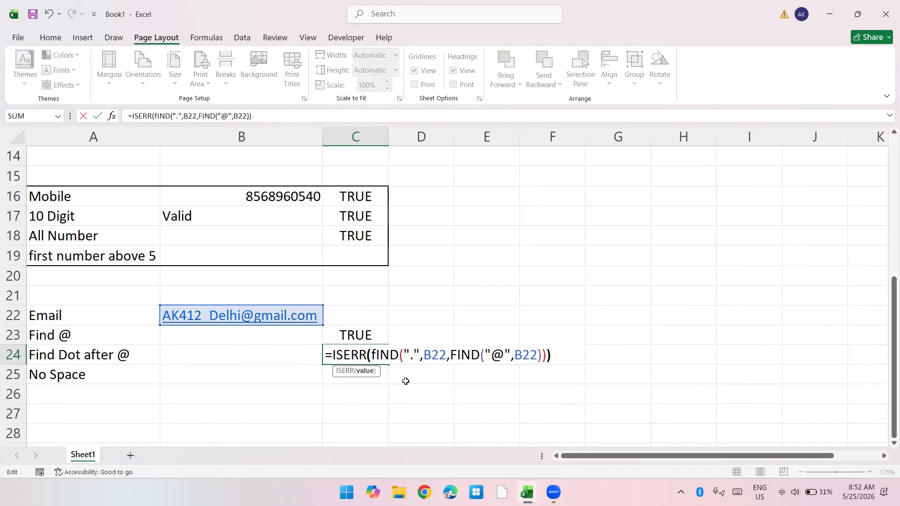
{"action": "key", "text": "ctrl+Return"}
Step: Invert the C24 check with NOT, making it =NOT(ISERR(FIND(".",B22,FIND("@",B22))))
{"action": "key", "text": "F2"}
{"action": "key", "text": "Home"}
{"action": "key", "text": "Right"}
{"action": "type", "text": "nt"}
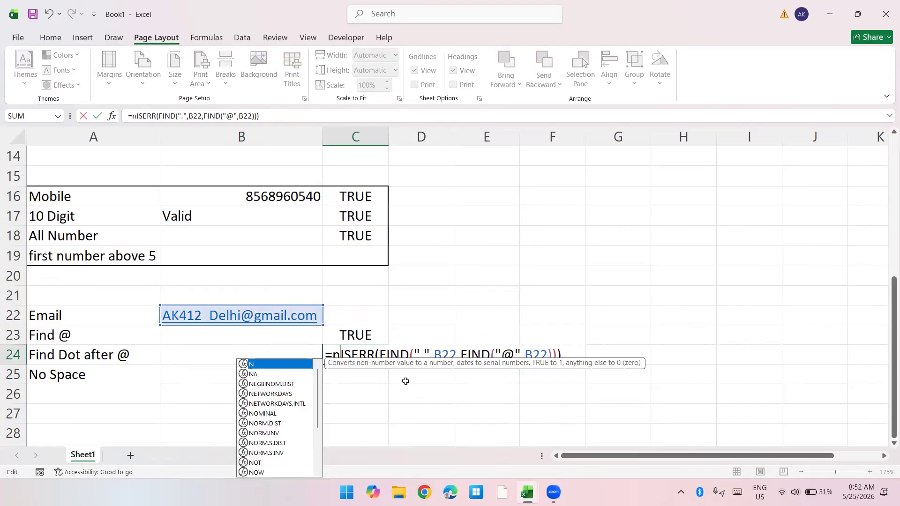
{"action": "key", "text": "BackSpace"}
{"action": "type", "text": "ot"}
{"action": "key", "text": "Tab"}
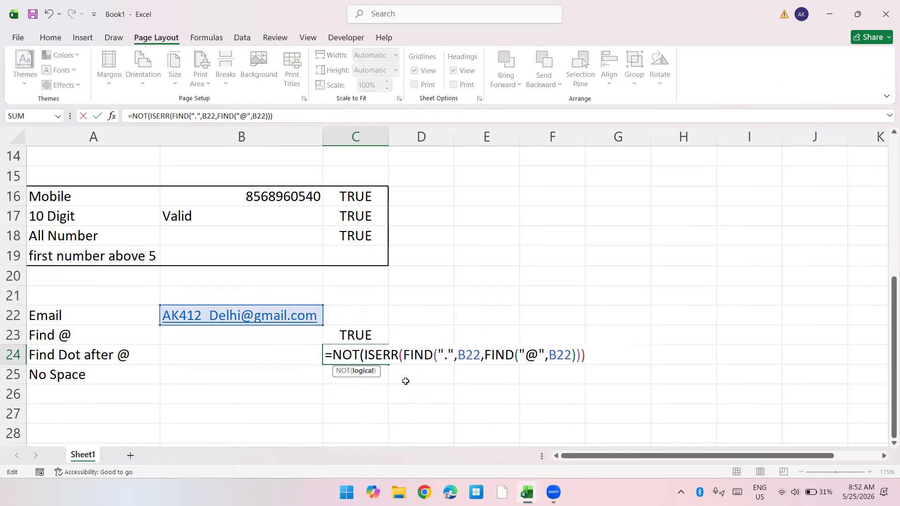
{"action": "type", "text": ")"}
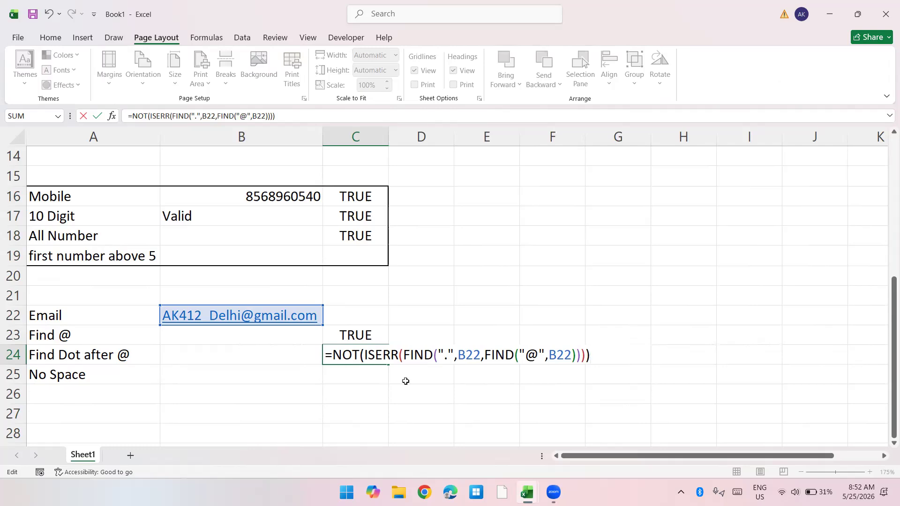
{"action": "key", "text": "Return"}
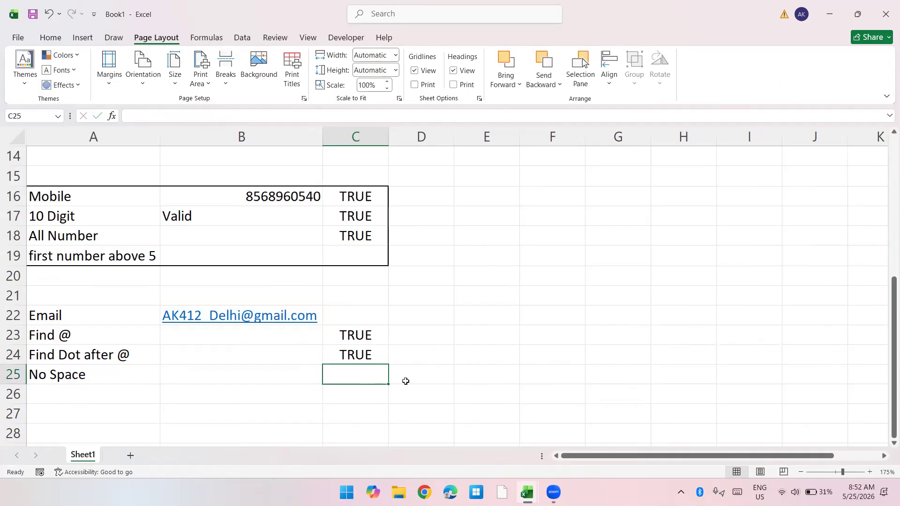
Step: Enter =FIND(" ",B22) in C25 to look for a space in the e-mail address
{"action": "type", "text": "=find(\" \","}
{"action": "key", "text": "Up"}
{"action": "key", "text": "Up"}
Step: Wrap the C25 space search in ISERROR, making it =ISERROR(FIND(" ",B22))
{"action": "key", "text": "Up"}
{"action": "key", "text": "Left"}
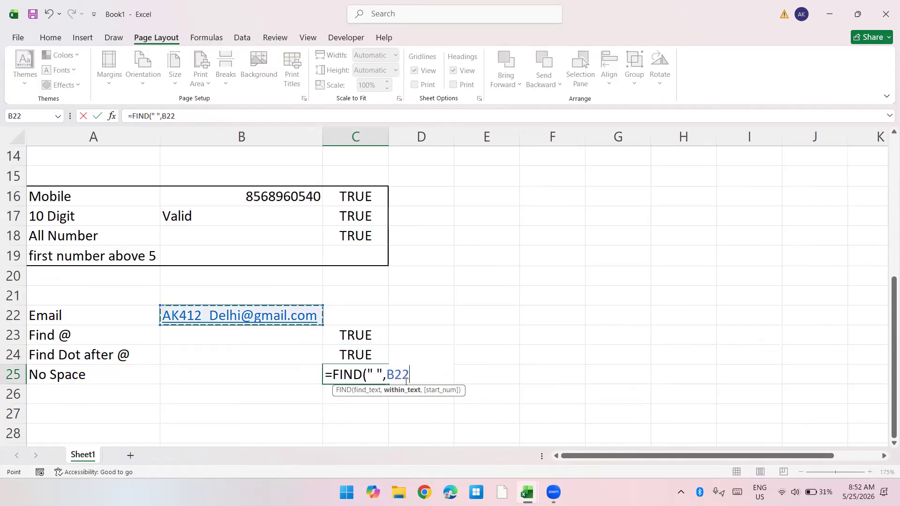
{"action": "type", "text": ")"}
{"action": "key", "text": "Return"}
{"action": "key", "text": "Up"}
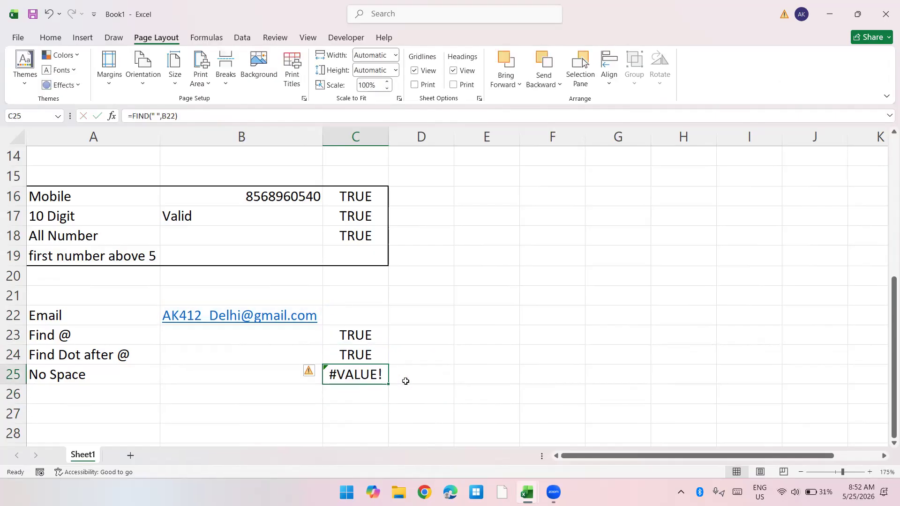
{"action": "key", "text": "F2"}
{"action": "key", "text": "Home"}
{"action": "key", "text": "Right"}
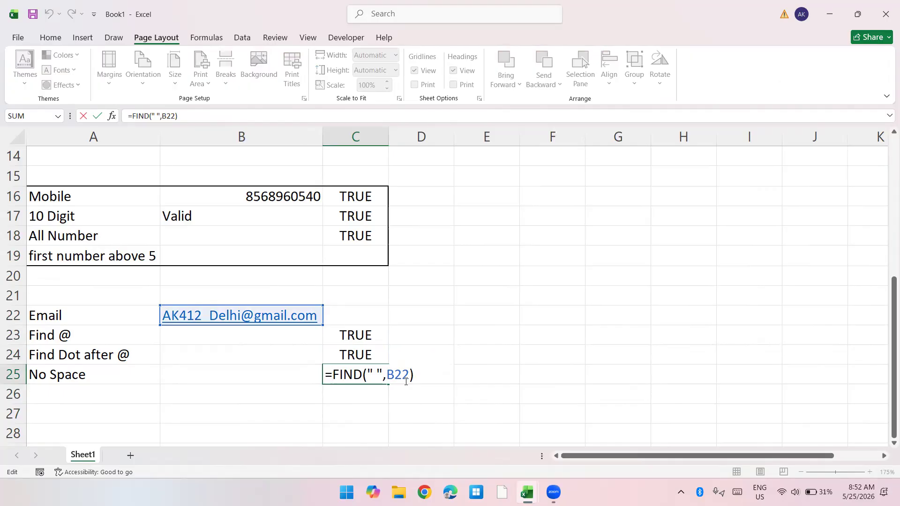
{"action": "type", "text": "ise"}
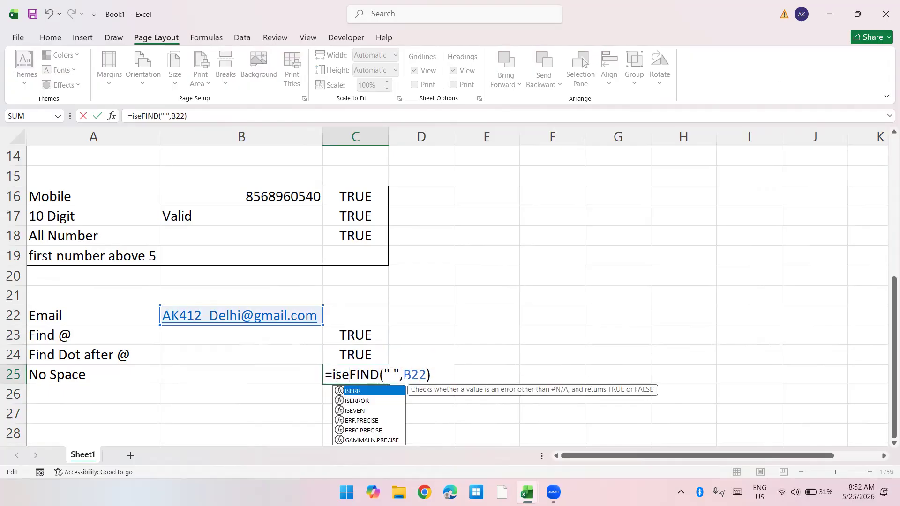
{"action": "key", "text": "Down"}
{"action": "key", "text": "Tab"}
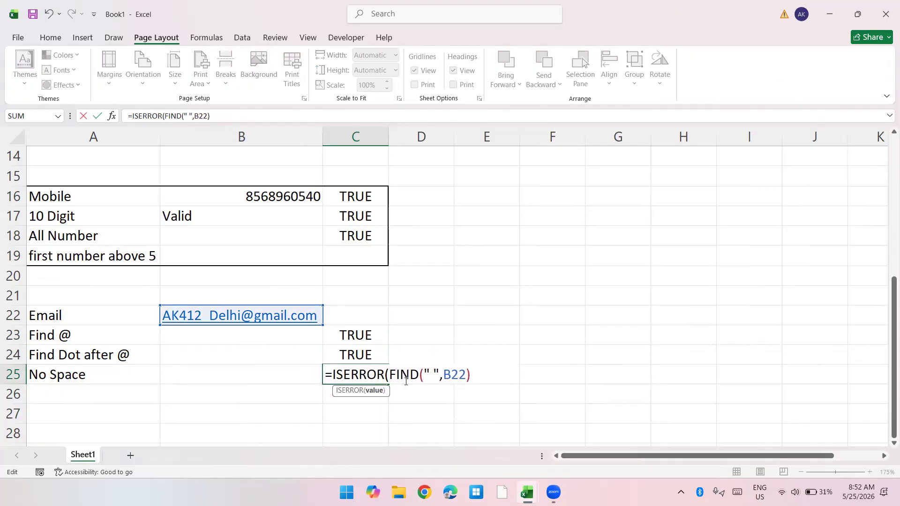
{"action": "key", "text": "End"}
{"action": "type", "text": ")"}
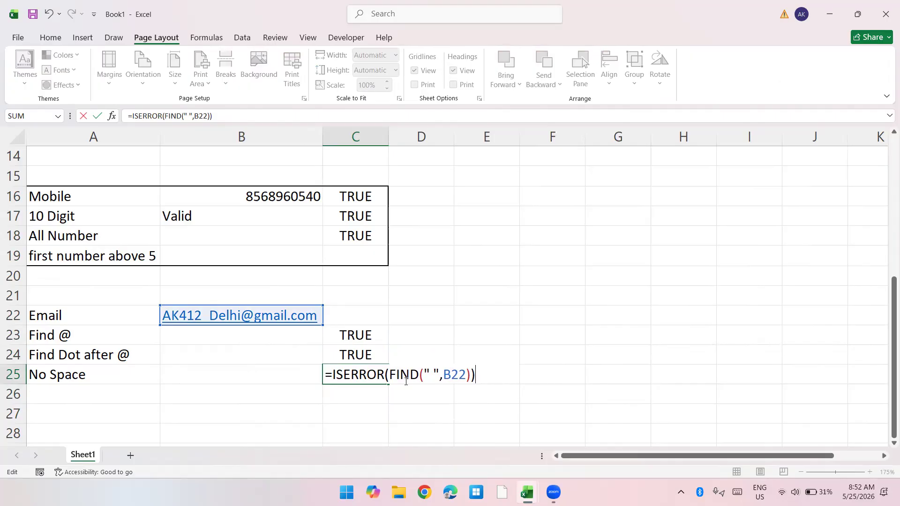
{"action": "key", "text": "Return"}
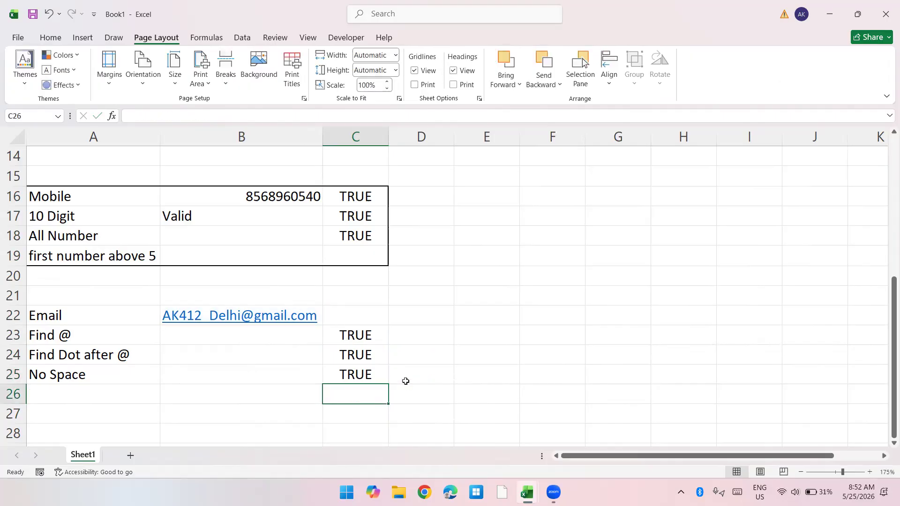
Step: Copy the @ check from C23 into an AND function in B23, making it =AND(NOT(ISERROR(FIND("@",B22))))
{"action": "key", "text": "Up"}
{"action": "key", "text": "Up"}
{"action": "key", "text": "Up"}
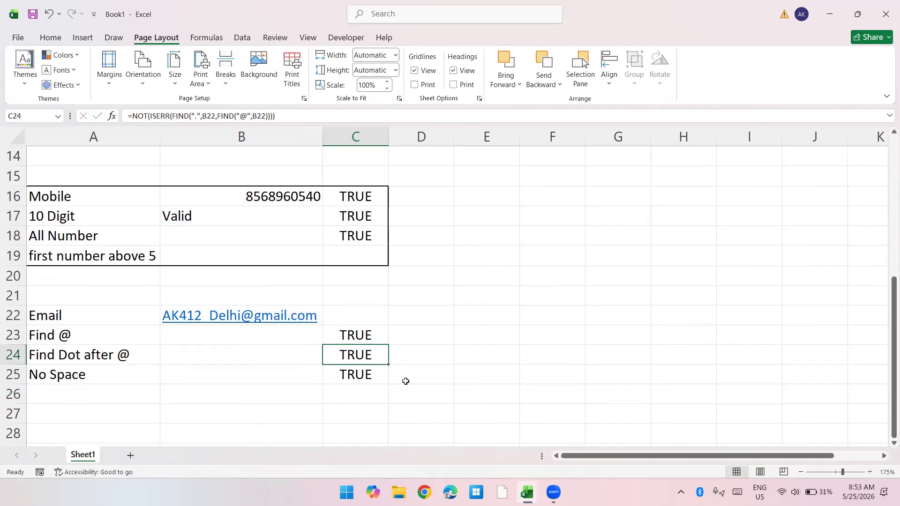
{"action": "key", "text": "F2"}
{"action": "key", "text": "shift+Home"}
{"action": "key", "text": "shift+Right"}
{"action": "key", "text": "ctrl+c"}
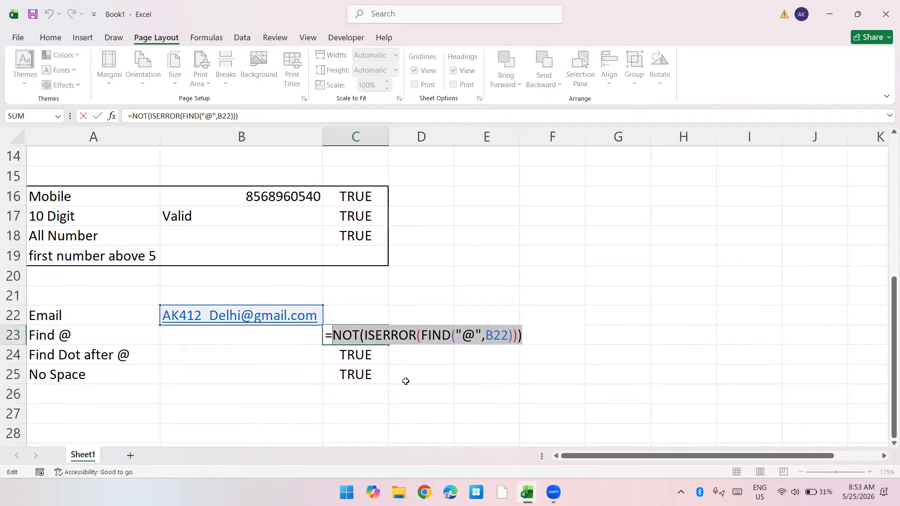
{"action": "key", "text": "Escape"}
{"action": "key", "text": "Left"}
{"action": "type", "text": "=and"}
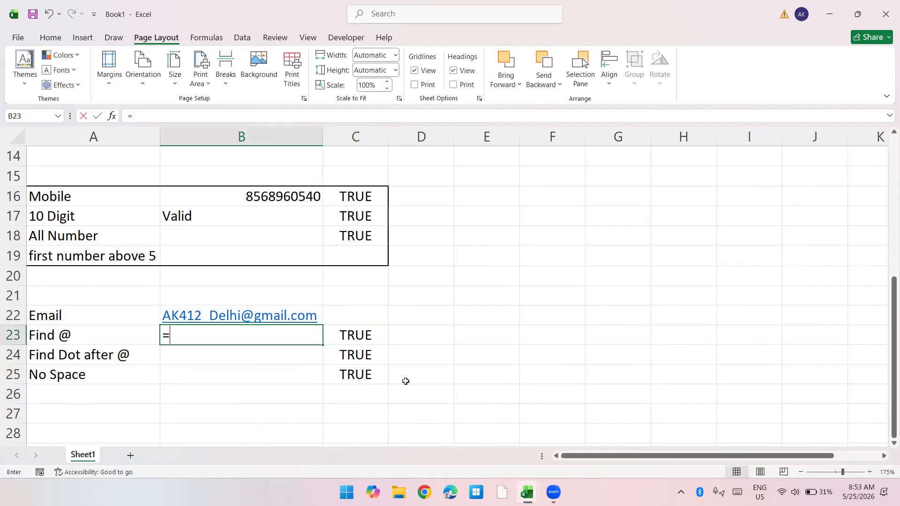
{"action": "key", "text": "Tab"}
{"action": "key", "text": "ctrl+v"}
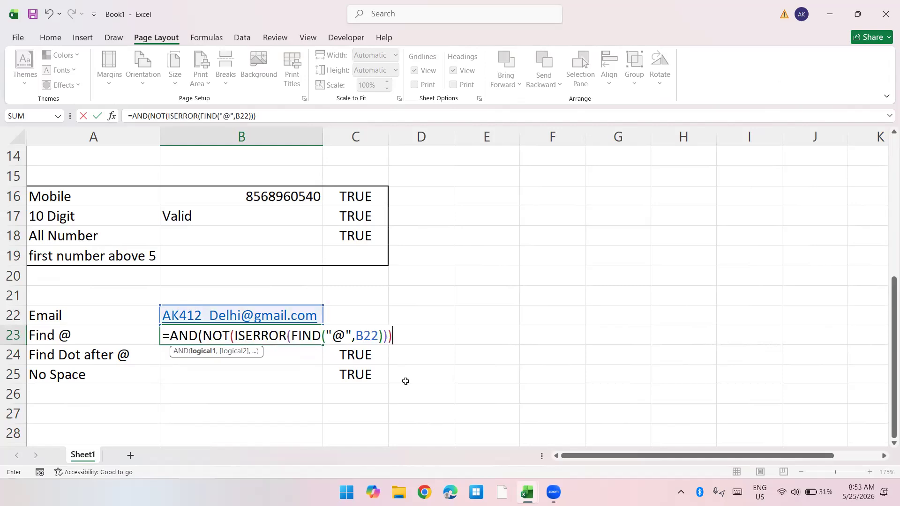
{"action": "key", "text": "Return"}
Step: Copy the dot check from C24 and add it as the second AND condition in B23: NOT(ISERR(FIND(".",B22,FIND("@",B22))))
{"action": "key", "text": "Right"}
{"action": "key", "text": "F2"}
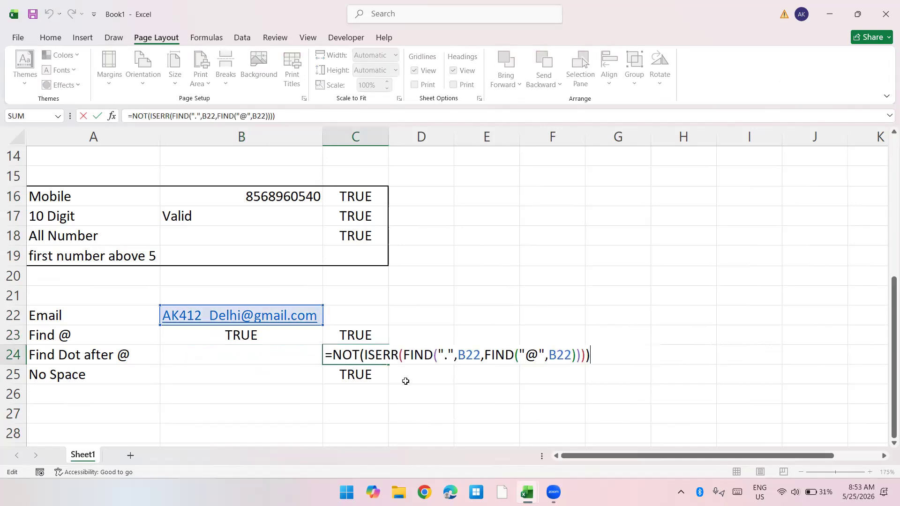
{"action": "key", "text": "shift+Home"}
{"action": "key", "text": "shift+Right"}
{"action": "key", "text": "ctrl+c"}
{"action": "key", "text": "Escape"}
{"action": "key", "text": "Up"}
{"action": "key", "text": "Left"}
{"action": "key", "text": "F2"}
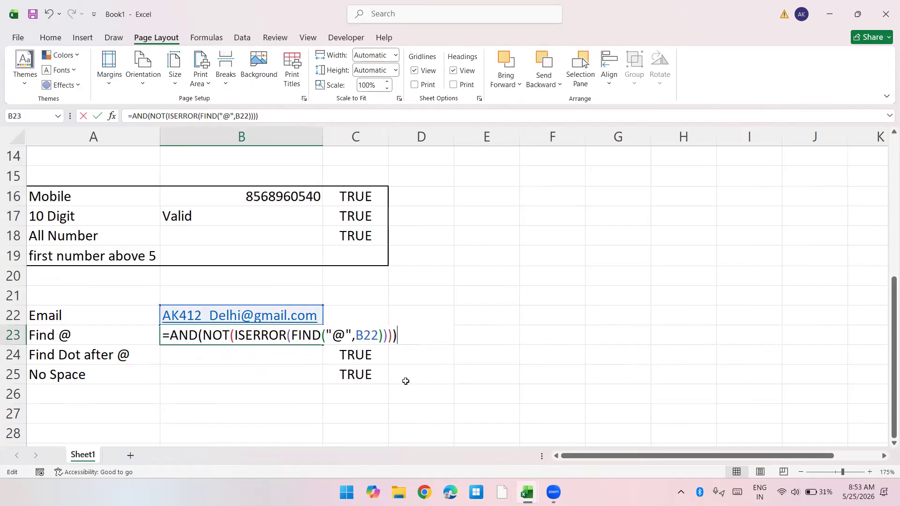
{"action": "key", "text": "BackSpace"}
{"action": "type", "text": ","}
{"action": "key", "text": "ctrl+v"}
{"action": "type", "text": ")"}
{"action": "key", "text": "Return"}
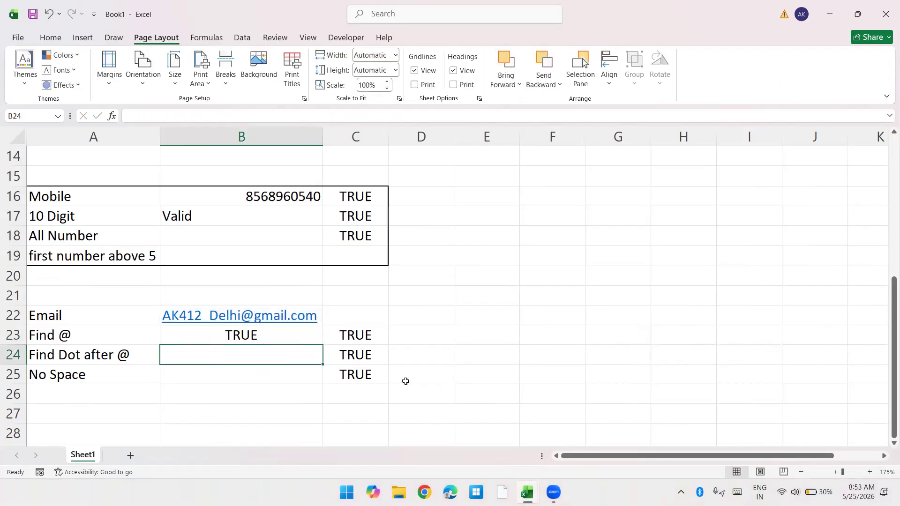
Step: Copy the space check from C25 and add it as the third AND condition in B23: ISERROR(FIND(" ",B22))
{"action": "key", "text": "Down"}
{"action": "key", "text": "Right"}
{"action": "key", "text": "F2"}
{"action": "key", "text": "shift+Home"}
{"action": "key", "text": "ctrl+c"}
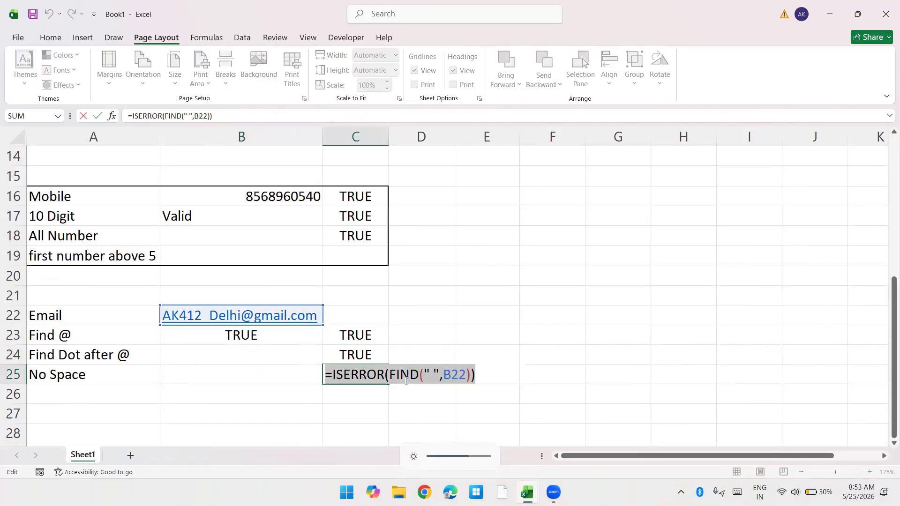
{"action": "key", "text": "Escape"}
{"action": "key", "text": "Up"}
{"action": "key", "text": "Up"}
{"action": "key", "text": "Left"}
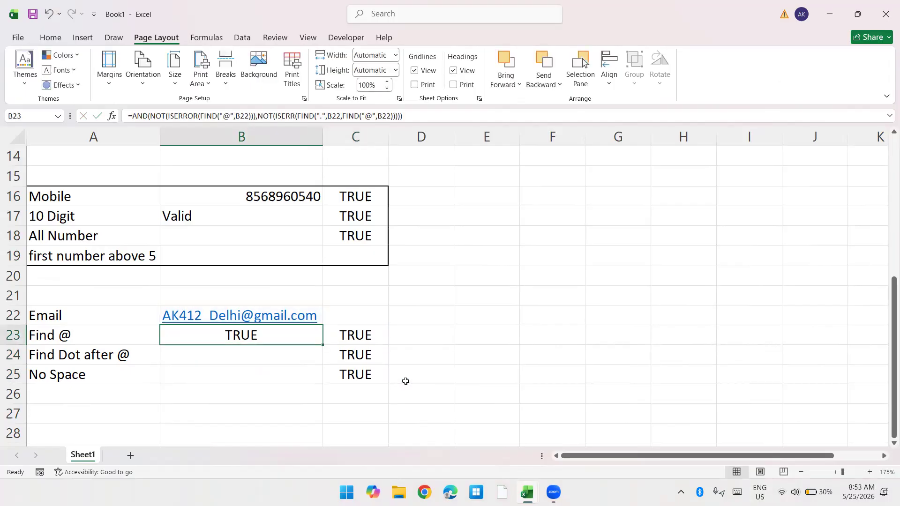
{"action": "key", "text": "F2"}
{"action": "key", "text": "BackSpace"}
{"action": "type", "text": ","}
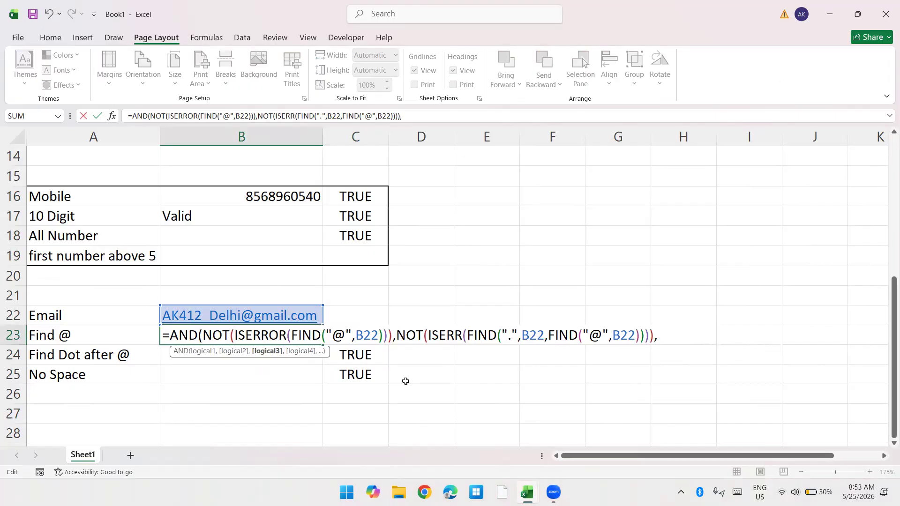
{"action": "key", "text": "ctrl+v"}
{"action": "type", "text": ")"}
{"action": "key", "text": "Return"}
Step: Wrap the AND formula in B23 in an IF function that returns "Valid" when true and "Invalid" when false
{"action": "key", "text": "Up"}
{"action": "key", "text": "F2"}
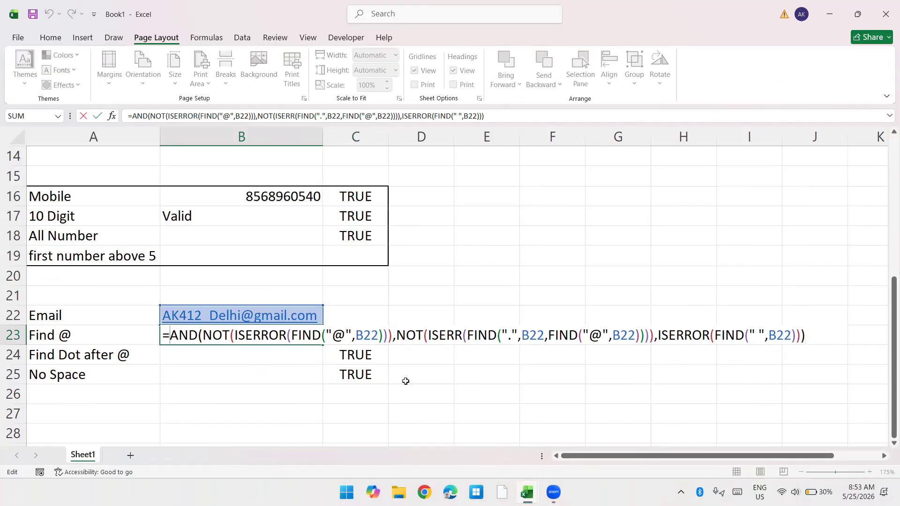
{"action": "type", "text": "IF"}
{"action": "key", "text": "Down"}
{"action": "key", "text": "Up"}
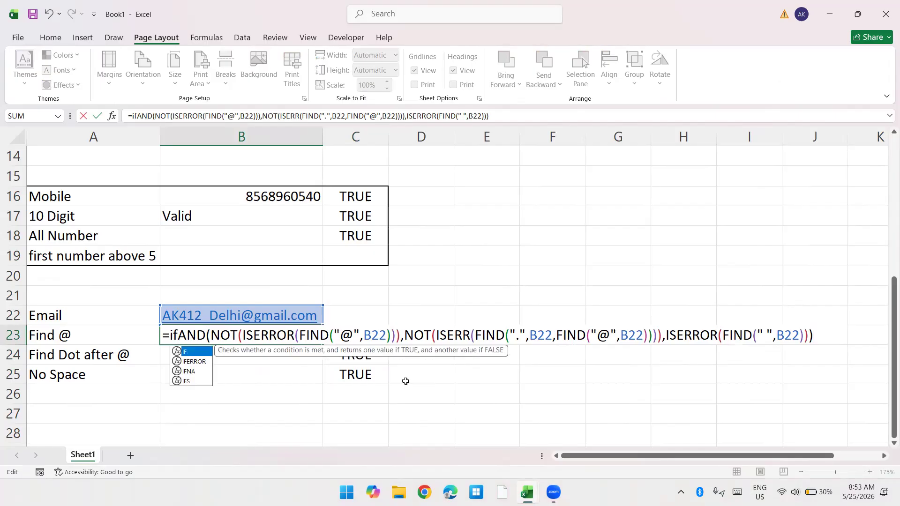
{"action": "type", "text": "(\" \",B22))),"}
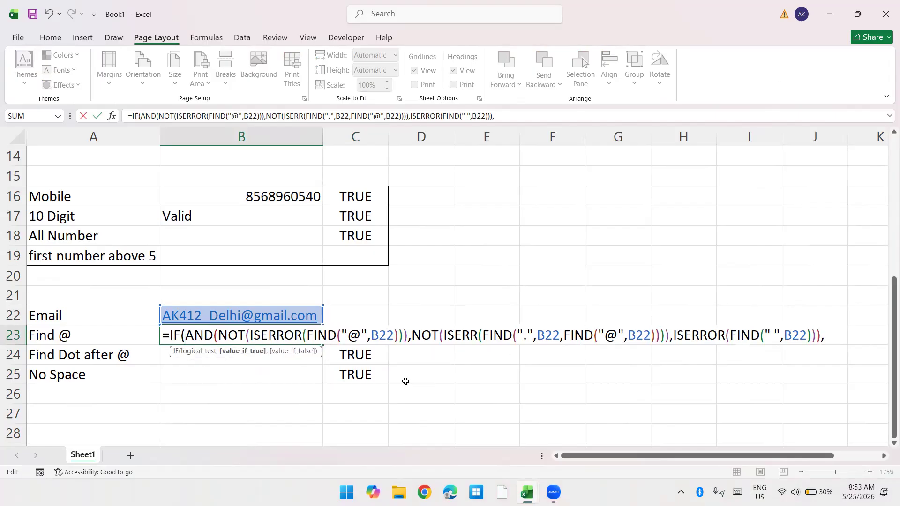
{"action": "type", "text": "\"Valid\""}
{"action": "type", "text": ",\""}
{"action": "type", "text": "Invalid\")"}
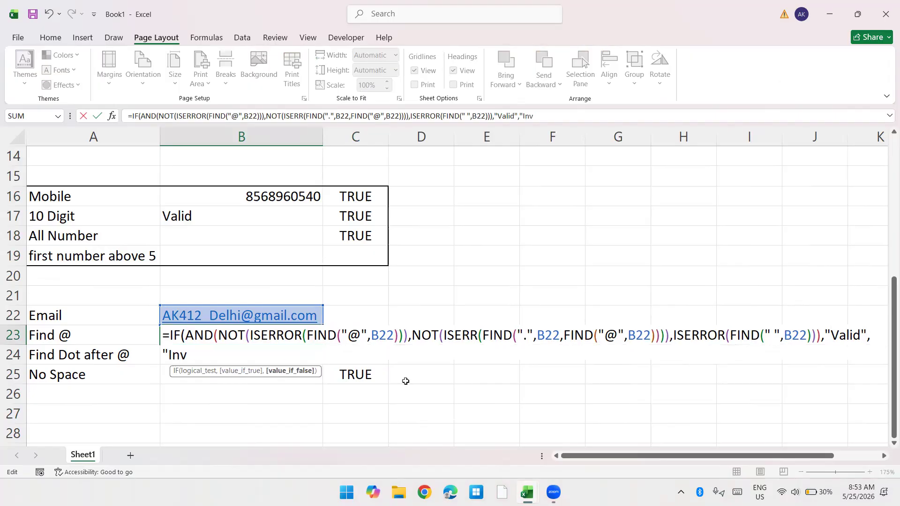
{"action": "key", "text": "Return"}
Step: Insert a space after the underscore in the e-mail address in B22 to test the validation
{"action": "key", "text": "Up"}
{"action": "key", "text": "Up"}
{"action": "key", "text": "F2"}
{"action": "key", "text": "Left"}
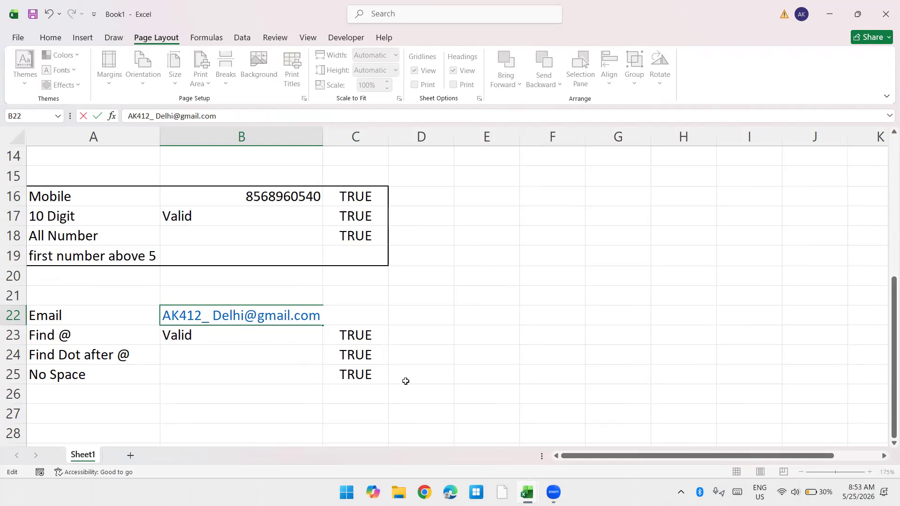
{"action": "key", "text": "Return"}
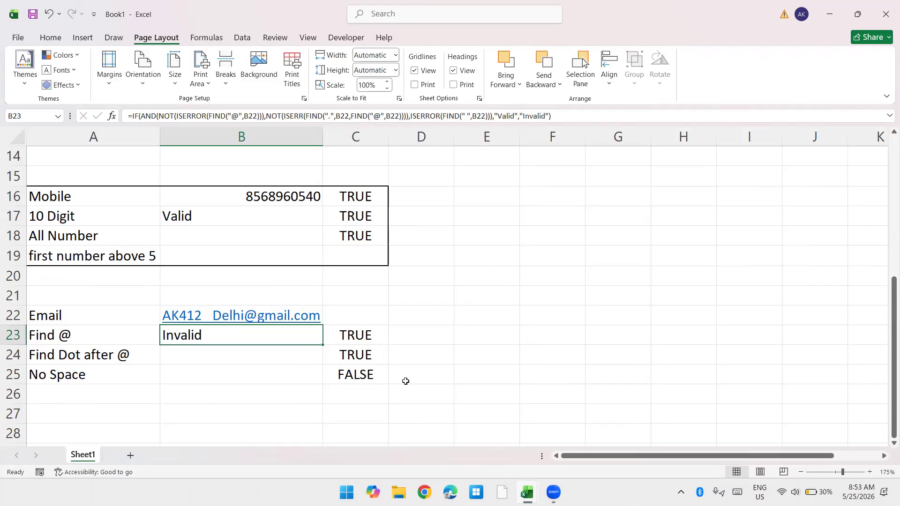
Step: Remove the test space after the underscore from the e-mail address in B22
{"action": "key", "text": "Up"}
{"action": "key", "text": "F2"}
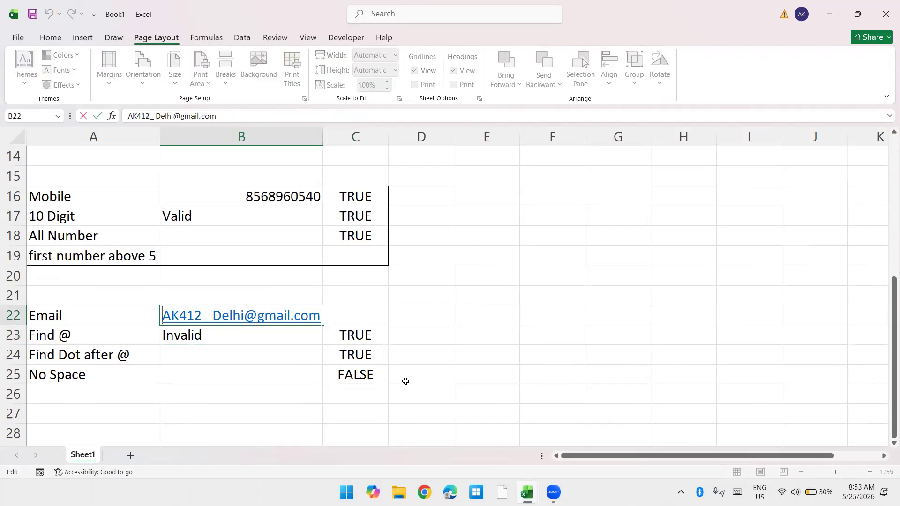
{"action": "key", "text": "Escape"}
{"action": "key", "text": "F2"}
{"action": "key", "text": "Left"}
{"action": "key", "text": "Left"}
{"action": "key", "text": "Left"}
{"action": "key", "text": "Left"}
{"action": "key", "text": "Left"}
{"action": "key", "text": "Left"}
{"action": "key", "text": "Left"}
{"action": "key", "text": "BackSpace"}
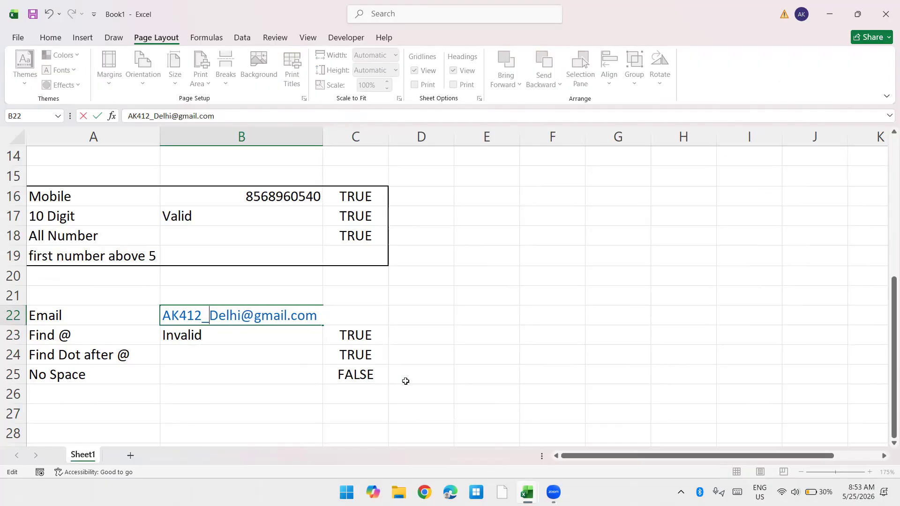
Step: Delete the @ sign from the e-mail address in B22 to test the validation
{"action": "key", "text": "Right"}
{"action": "key", "text": "shift+Right"}
{"action": "key", "text": "BackSpace"}
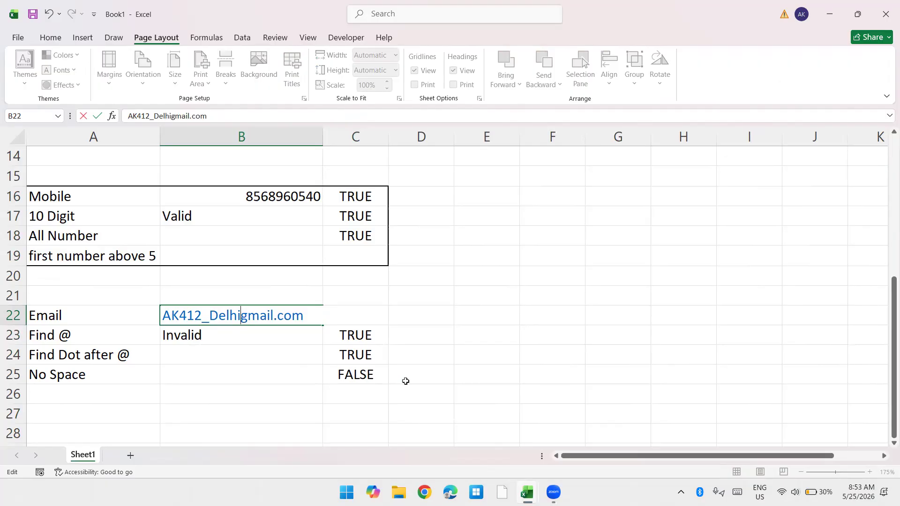
{"action": "key", "text": "Return"}
Step: Put the @ sign back before the domain in the B22 e-mail address
{"action": "key", "text": "Up"}
{"action": "key", "text": "F2"}
{"action": "key", "text": "Left"}
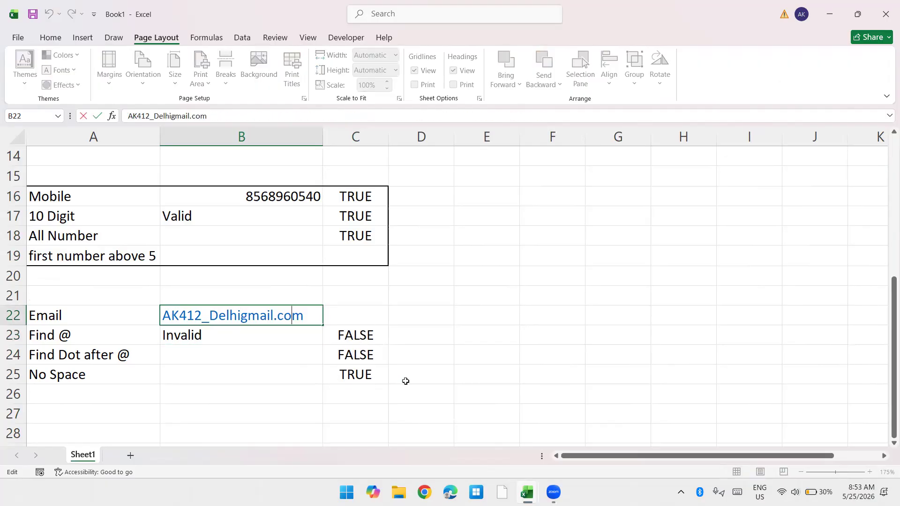
{"action": "type", "text": "@"}
{"action": "key", "text": "Return"}
Step: Delete the dot before "com" in the B22 e-mail address to test the validation
{"action": "key", "text": "Up"}
{"action": "key", "text": "F2"}
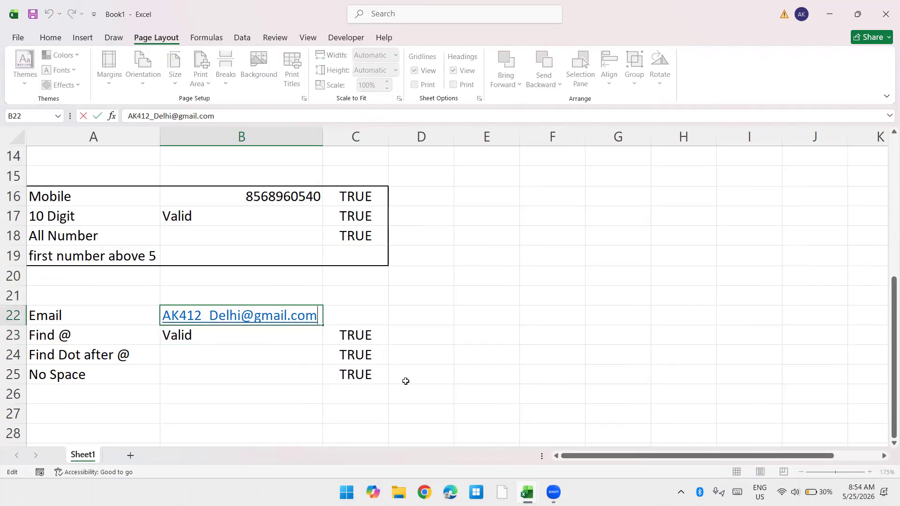
{"action": "key", "text": "Left"}
{"action": "key", "text": "Left"}
{"action": "key", "text": "Left"}
{"action": "key", "text": "BackSpace"}
{"action": "key", "text": "Return"}
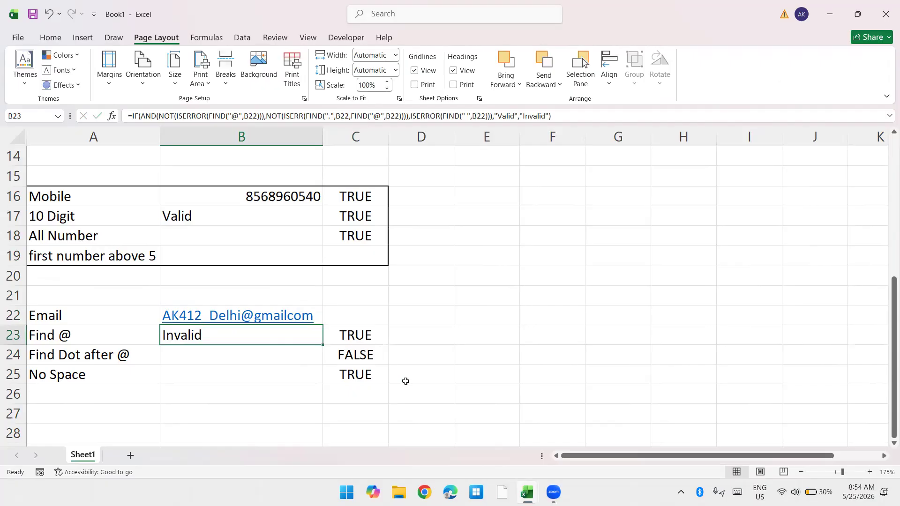
Step: Review the IF formula in B23 and restore the dot before "com" in the B22 e-mail address
{"action": "key", "text": "F2"}
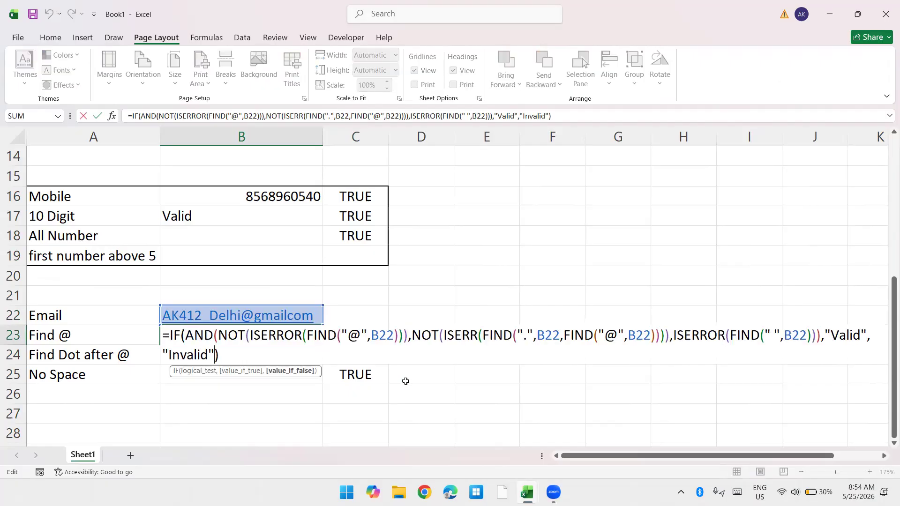
{"action": "key", "text": "Escape"}
{"action": "key", "text": "Up"}
{"action": "key", "text": "F2"}
{"action": "key", "text": "Left"}
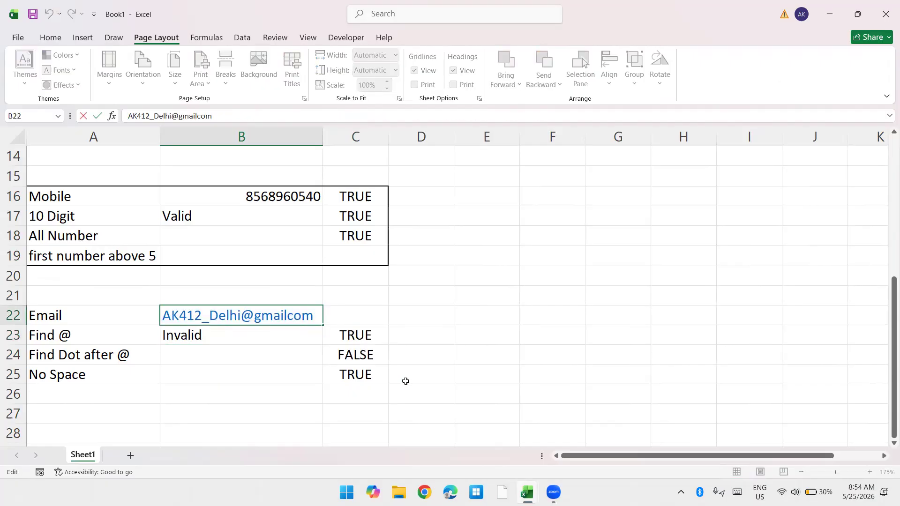
{"action": "type", "text": "."}
Step: Shorten the ending of the B22 e-mail address so that only "m" follows the dot
{"action": "key", "text": "Right"}
{"action": "key", "text": "BackSpace"}
{"action": "key", "text": "BackSpace"}
{"action": "key", "text": "Return"}
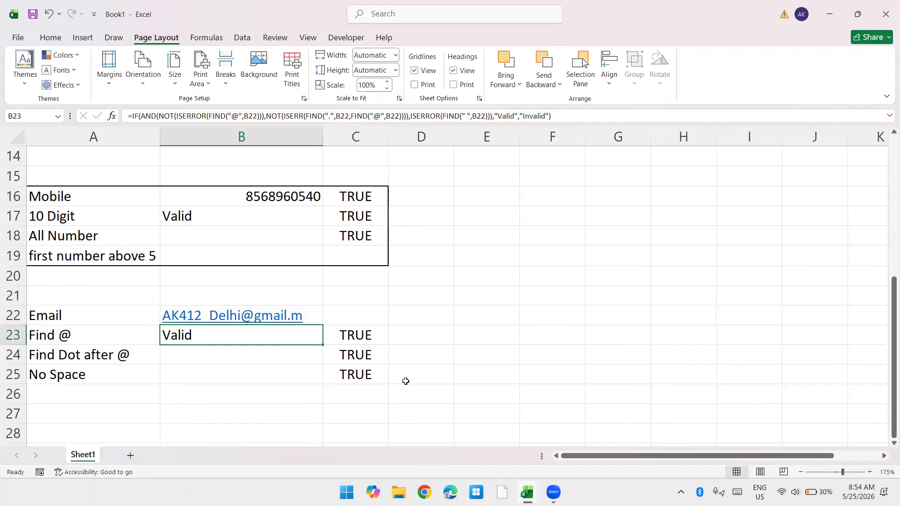
Step: Copy the nested FIND expression that locates the dot after @ from the formula in C24
{"action": "key", "text": "Right"}
{"action": "key", "text": "Down"}
{"action": "key", "text": "F2"}
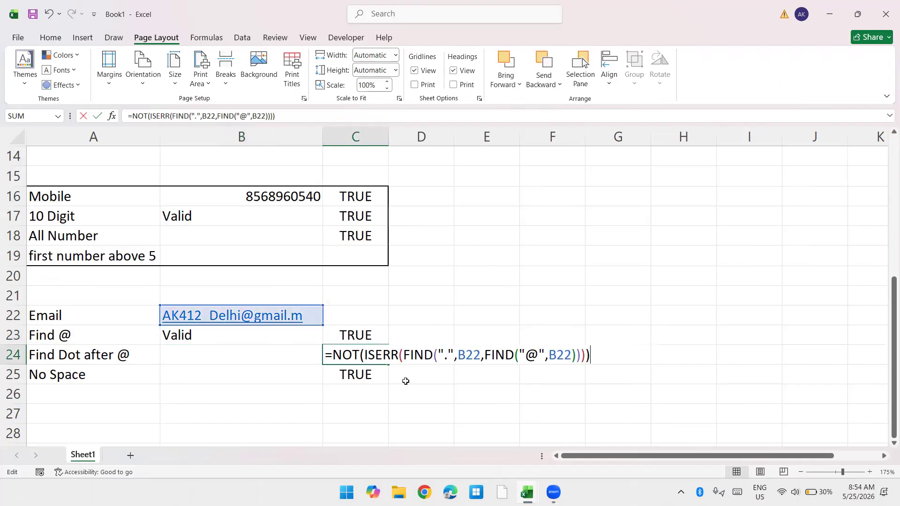
{"action": "key", "text": "Left"}
{"action": "key", "text": "Left"}
{"action": "key", "text": "Left"}
{"action": "key", "text": "Left"}
{"action": "key", "text": "Left"}
{"action": "key", "text": "Left"}
{"action": "key", "text": "Left"}
{"action": "key", "text": "Left"}
{"action": "key", "text": "Left"}
{"action": "key", "text": "Left"}
{"action": "key", "text": "Left"}
{"action": "key", "text": "Left"}
{"action": "key", "text": "Left"}
{"action": "key", "text": "Left"}
{"action": "key", "text": "Left"}
{"action": "key", "text": "Left"}
{"action": "key", "text": "Left"}
{"action": "key", "text": "Left"}
{"action": "key", "text": "Left"}
{"action": "key", "text": "Left"}
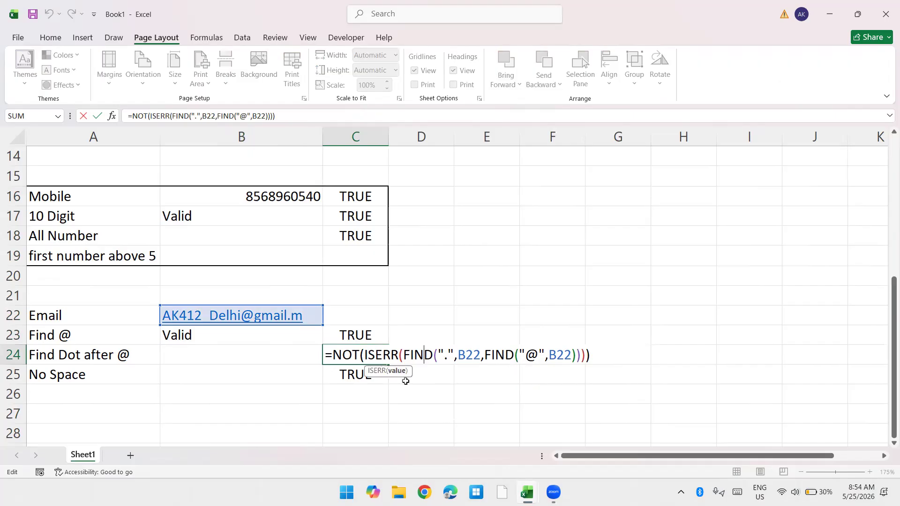
{"action": "key", "text": "shift+Right"}
{"action": "key", "text": "shift+Right"}
{"action": "key", "text": "shift+Right"}
{"action": "key", "text": "shift+Right"}
{"action": "key", "text": "shift+Right"}
{"action": "key", "text": "shift+Right"}
{"action": "key", "text": "shift+Right"}
{"action": "key", "text": "shift+Right"}
{"action": "key", "text": "shift+Right"}
{"action": "key", "text": "shift+Right"}
{"action": "key", "text": "shift+Right"}
{"action": "key", "text": "shift+Right"}
{"action": "key", "text": "shift+Right"}
{"action": "key", "text": "shift+Right"}
{"action": "key", "text": "shift+Right"}
{"action": "key", "text": "shift+Right"}
{"action": "key", "text": "shift+Right"}
{"action": "key", "text": "shift+Right"}
{"action": "key", "text": "shift+Right"}
{"action": "key", "text": "shift+Right"}
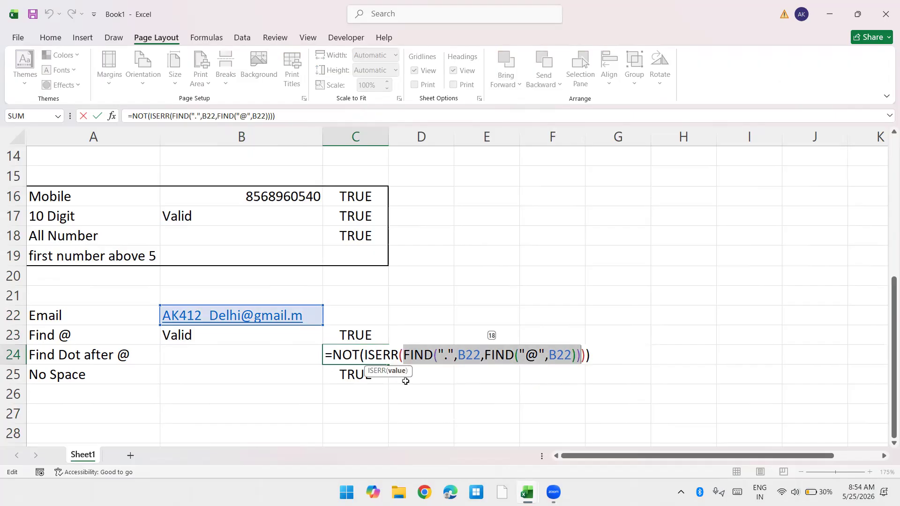
{"action": "key", "text": "Escape"}
Step: Enter the copied expression in C26 as the formula =FIND(".",B22,FIND("@",B22))
{"action": "key", "text": "Down"}
{"action": "key", "text": "Down"}
{"action": "type", "text": "="}
{"action": "type", "text": "FIND(\".\",B22,FIND(\"@\",B22))"}
{"action": "key", "text": "Return"}
{"action": "key", "text": "Up"}
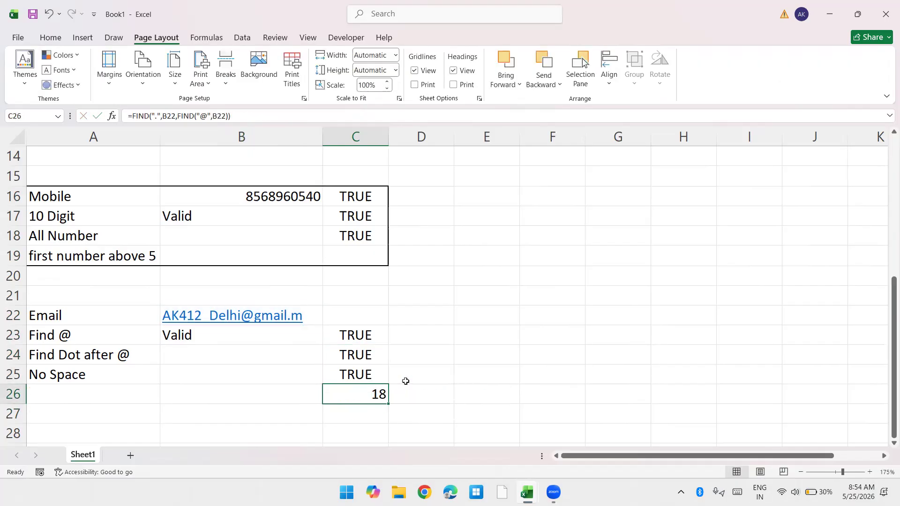
Step: Wrap the FIND formula in C26 in IFERROR with 0 as the value if error
{"action": "key", "text": "F2"}
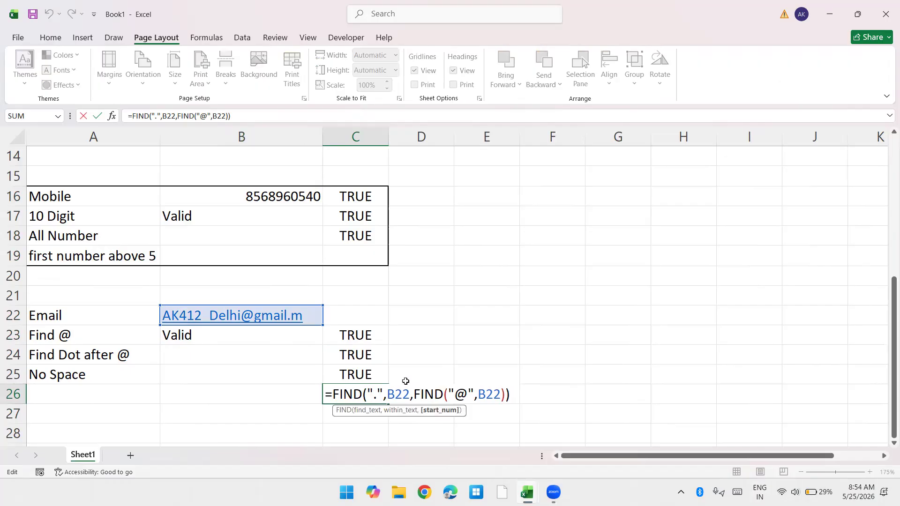
{"action": "left_click", "coordinate": [334, 395]}
{"action": "type", "text": "iferr"}
{"action": "key", "text": "Tab"}
{"action": "key", "text": "End"}
{"action": "type", "text": ",0)"}
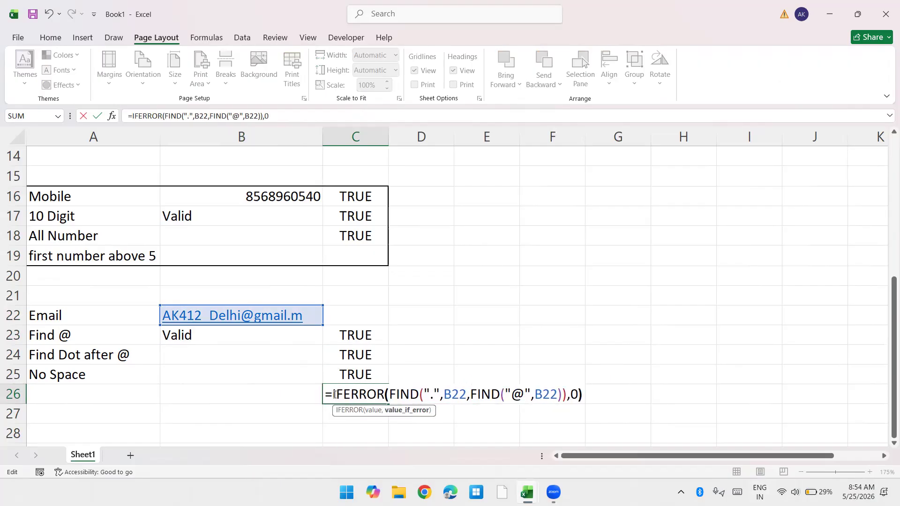
{"action": "key", "text": "Return"}
Step: Delete the dot before "m" in the B22 e-mail address to test the IFERROR formula
{"action": "key", "text": "Up"}
{"action": "key", "text": "Up"}
{"action": "key", "text": "Up"}
{"action": "key", "text": "Up"}
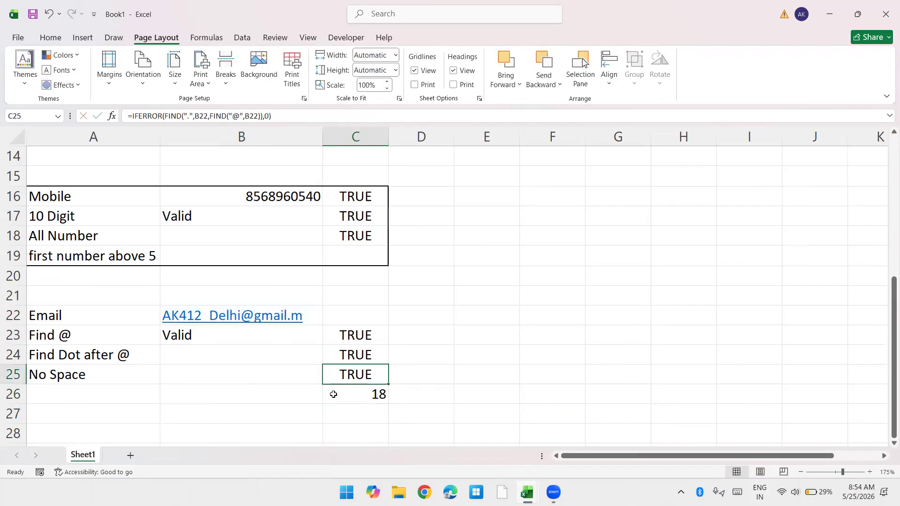
{"action": "key", "text": "Left"}
{"action": "key", "text": "Up"}
{"action": "key", "text": "F2"}
{"action": "key", "text": "Left"}
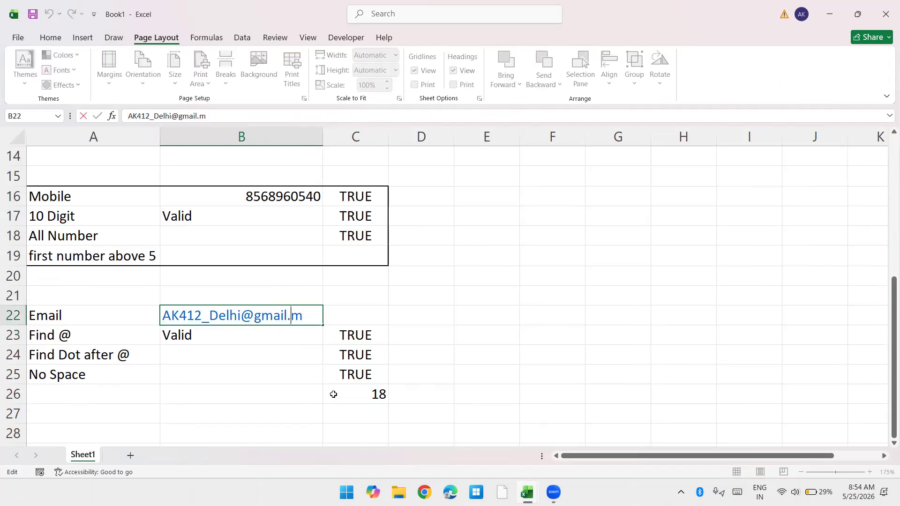
{"action": "key", "text": "BackSpace"}
{"action": "key", "text": "Return"}
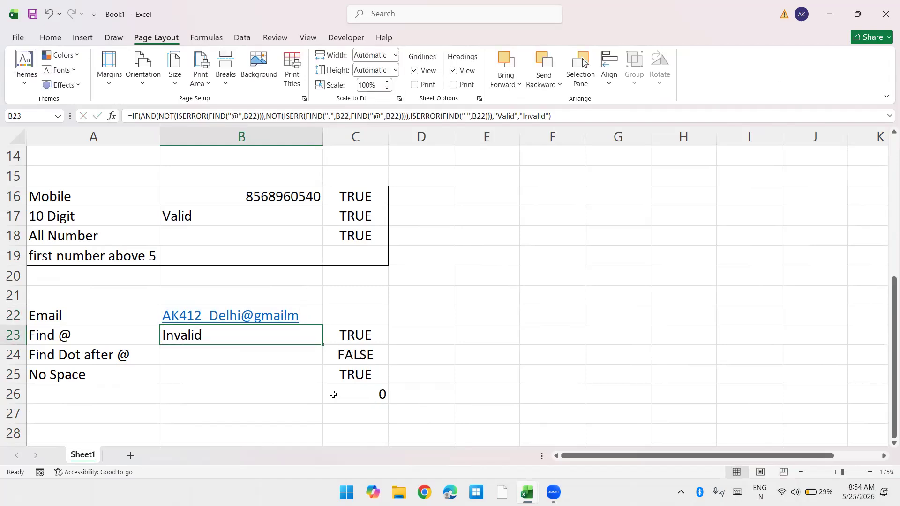
Step: Insert ".Co" before the final "m" of the B22 e-mail address so that it ends in ".Com"
{"action": "key", "text": "Up"}
{"action": "key", "text": "F2"}
{"action": "key", "text": "Left"}
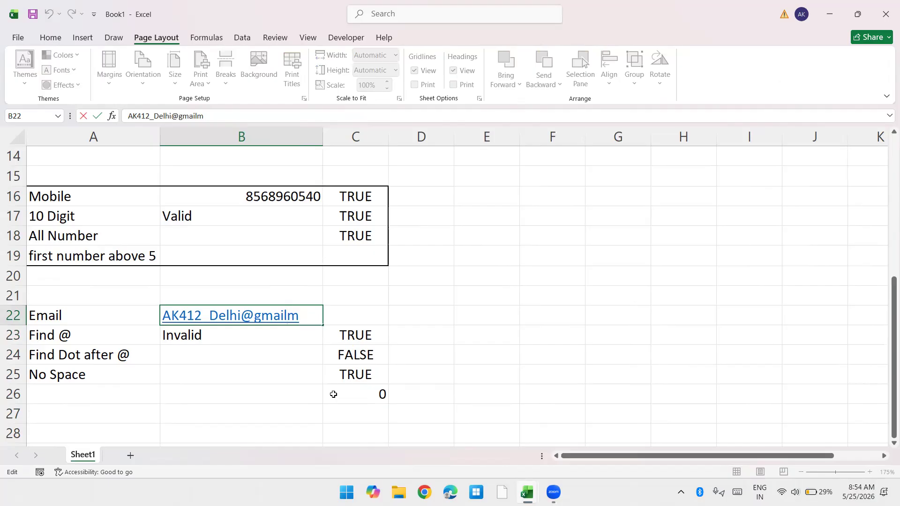
{"action": "type", "text": ".Co"}
{"action": "key", "text": "Return"}
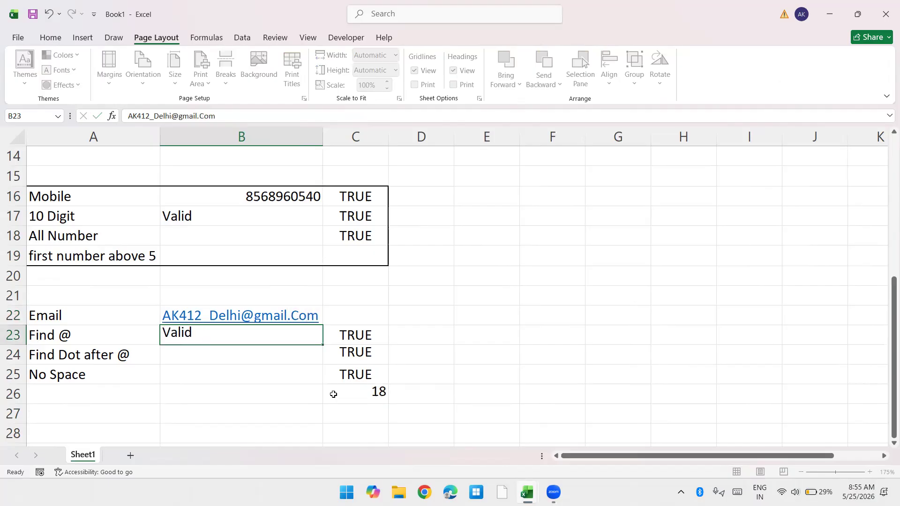
Step: Count the characters of the e-mail address in C27 with =LEN(B22)
{"action": "key", "text": "Down"}
{"action": "key", "text": "Down"}
{"action": "key", "text": "Down"}
{"action": "key", "text": "Down"}
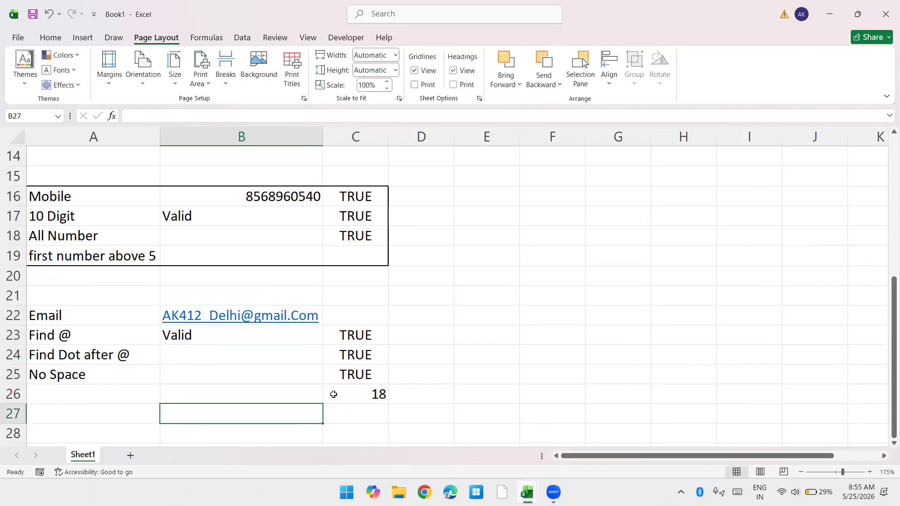
{"action": "key", "text": "Right"}
{"action": "type", "text": "=LEN("}
{"action": "key", "text": "Up"}
{"action": "key", "text": "Up"}
{"action": "key", "text": "Up"}
{"action": "key", "text": "Up"}
{"action": "key", "text": "Up"}
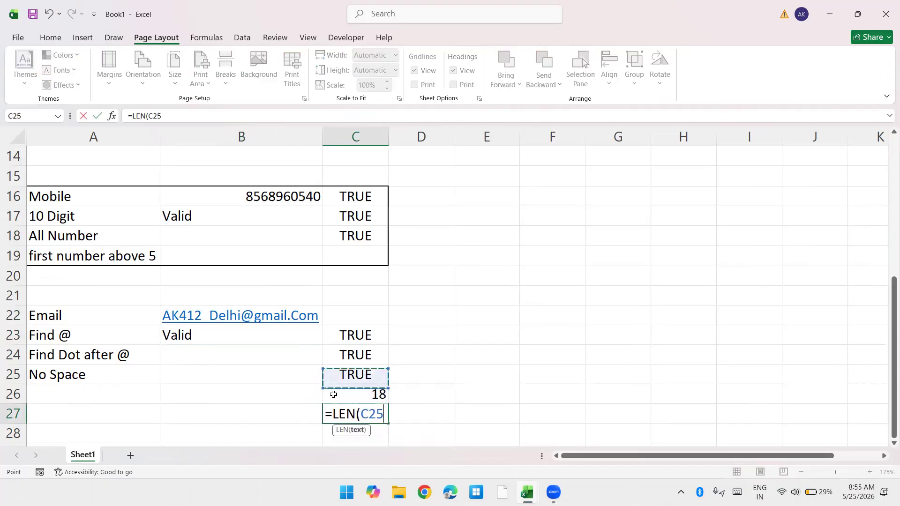
{"action": "key", "text": "Return"}
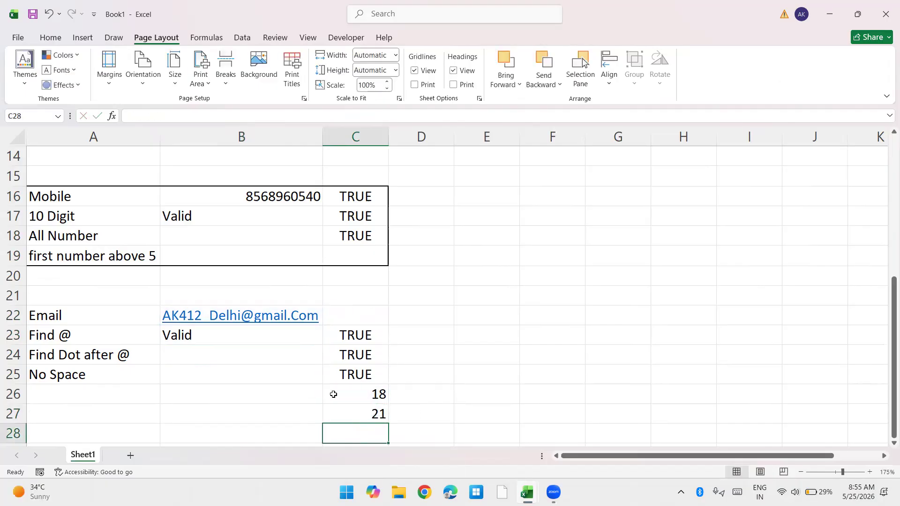
Step: Put LEN(B22)- in front of IFERROR in the C26 formula and clear the helper formula in C27
{"action": "key", "text": "Up"}
{"action": "key", "text": "Up"}
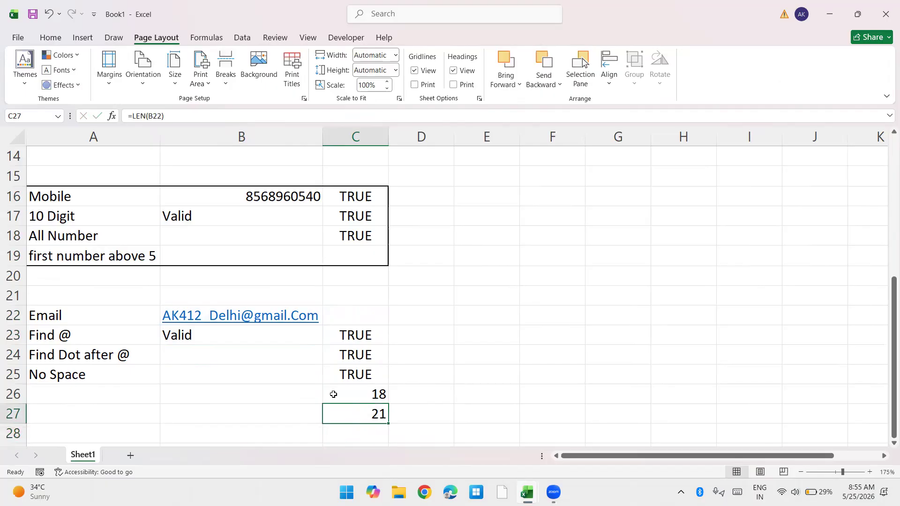
{"action": "key", "text": "Down"}
{"action": "double_click", "coordinate": [334, 394]}
{"action": "type", "text": "LEN(IFERROR(FIND(\".\",B22,FIND(\"@\",B22)),0"}
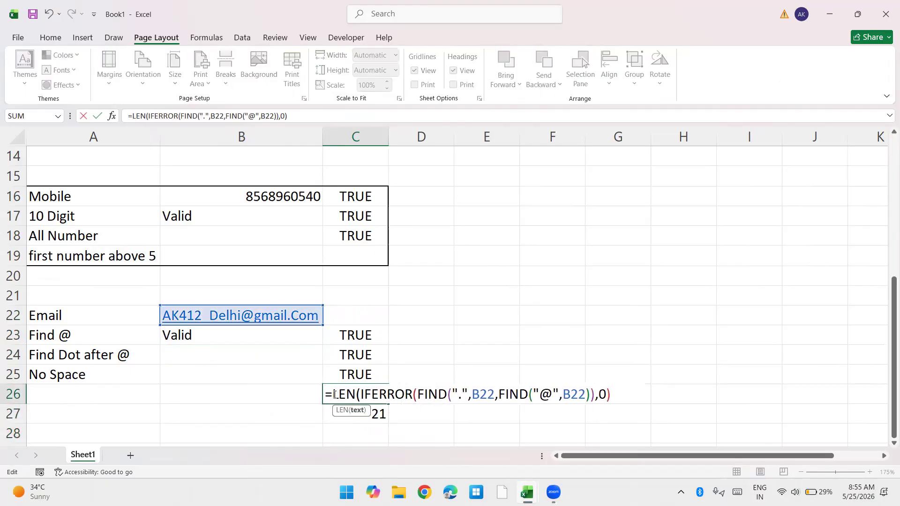
{"action": "key", "text": "Up"}
{"action": "key", "text": "Up"}
{"action": "key", "text": "Left"}
{"action": "key", "text": "Up"}
{"action": "key", "text": "Up"}
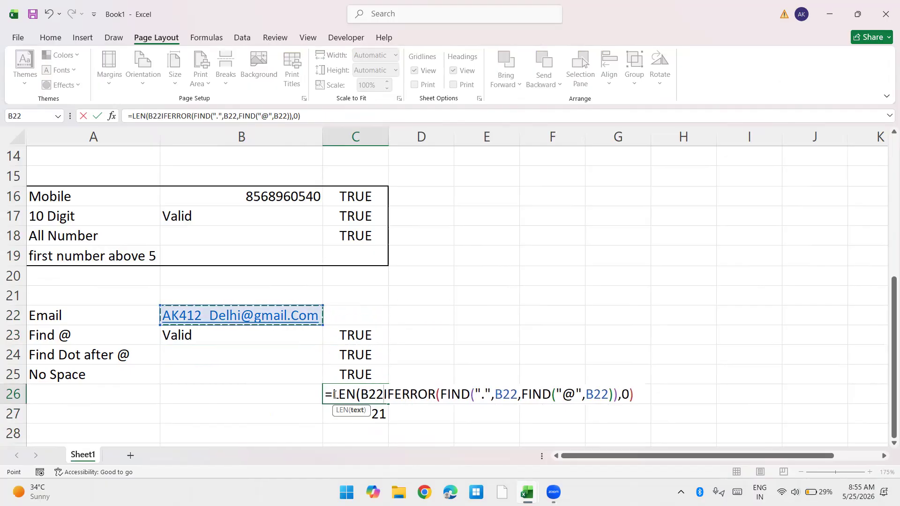
{"action": "type", "text": ")-"}
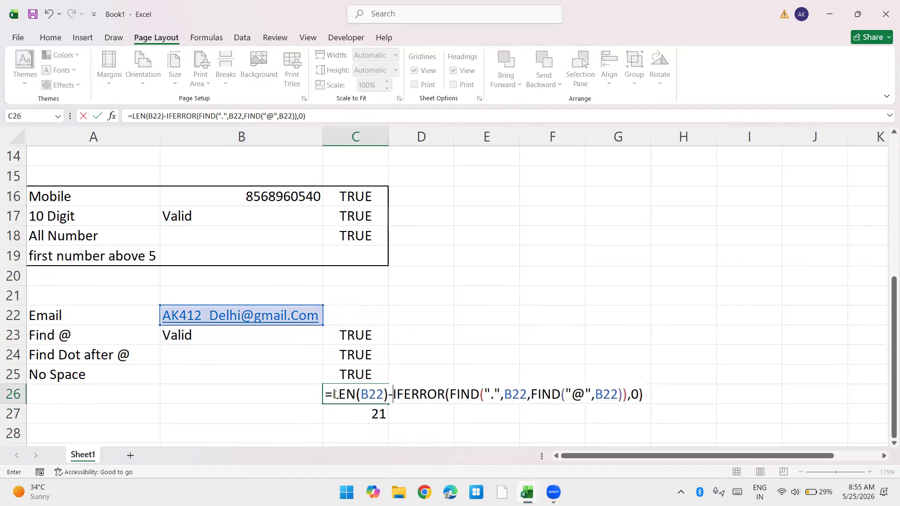
{"action": "key", "text": "Return"}
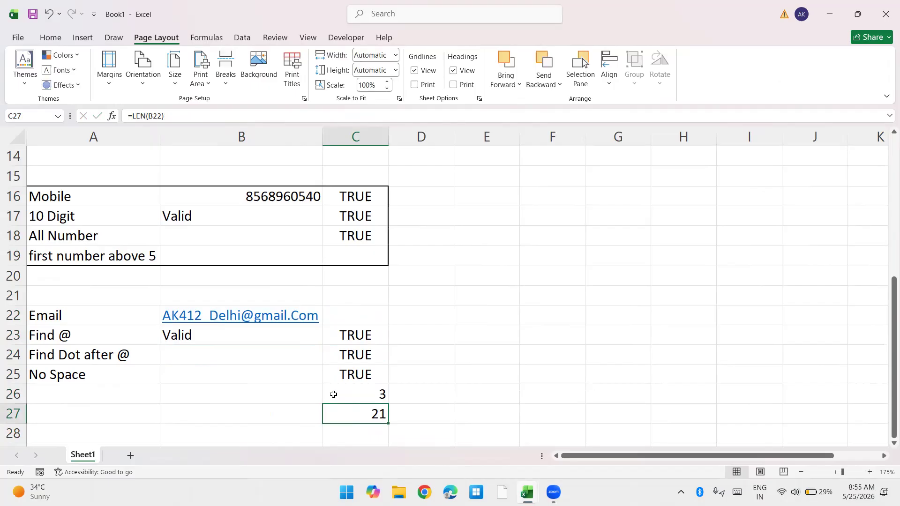
{"action": "key", "text": "Delete"}
Step: Shorten the ending of the B22 e-mail address to ".Cm" to test the C26 character count
{"action": "key", "text": "Up"}
{"action": "key", "text": "Up"}
{"action": "key", "text": "Up"}
{"action": "key", "text": "Up"}
{"action": "key", "text": "Up"}
{"action": "key", "text": "Left"}
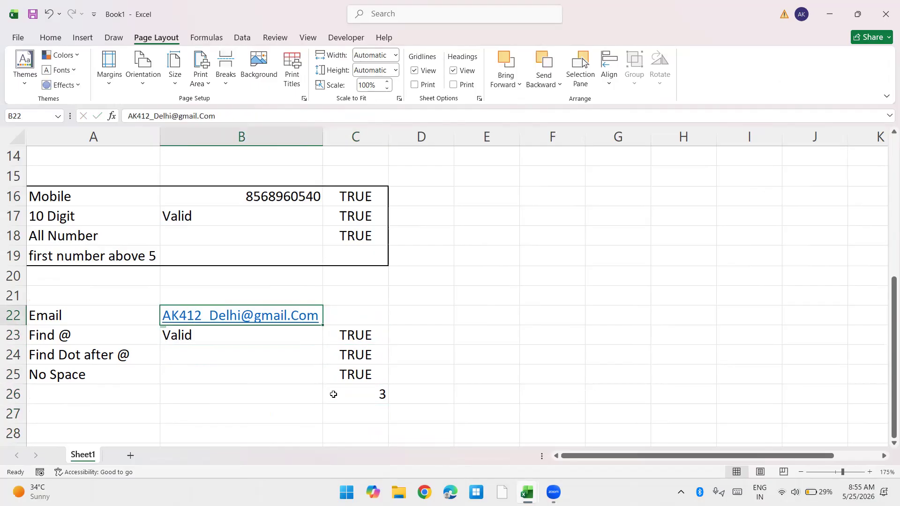
{"action": "key", "text": "F2"}
{"action": "key", "text": "BackSpace"}
{"action": "key", "text": "Return"}
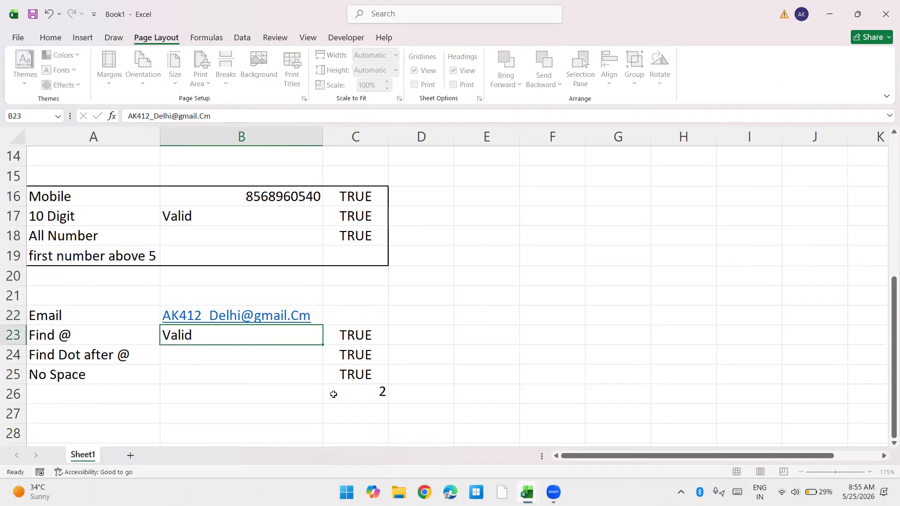
Step: Remove ".Cm" from the B22 e-mail address, and undo the last two edits to that address
{"action": "key", "text": "Up"}
{"action": "key", "text": "F2"}
{"action": "key", "text": "BackSpace"}
{"action": "key", "text": "BackSpace"}
{"action": "key", "text": "BackSpace"}
{"action": "key", "text": "Return"}
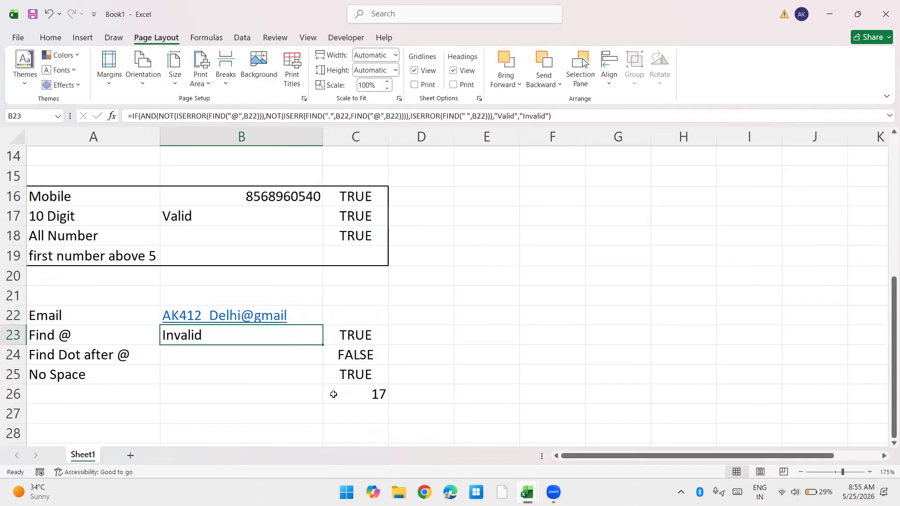
{"action": "key", "text": "ctrl+z"}
{"action": "key", "text": "ctrl+z"}
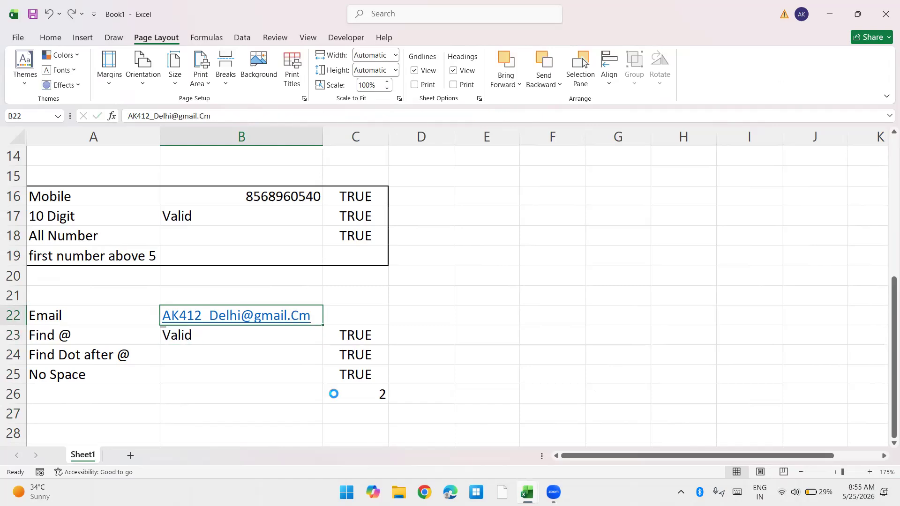
Step: Enclose the C26 calculation in parentheses and compare it with =3
{"action": "key", "text": "Down"}
{"action": "key", "text": "Down"}
{"action": "key", "text": "Down"}
{"action": "left_click", "coordinate": [334, 395]}
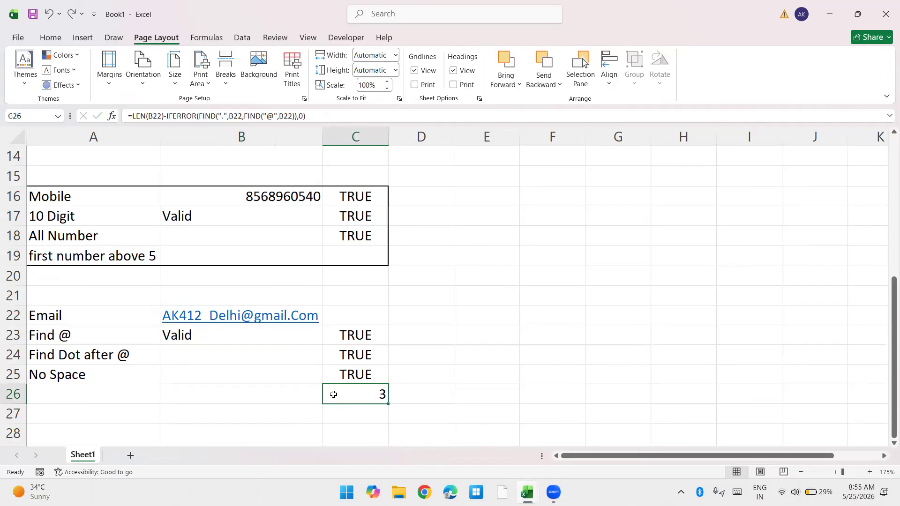
{"action": "double_click", "coordinate": [333, 395]}
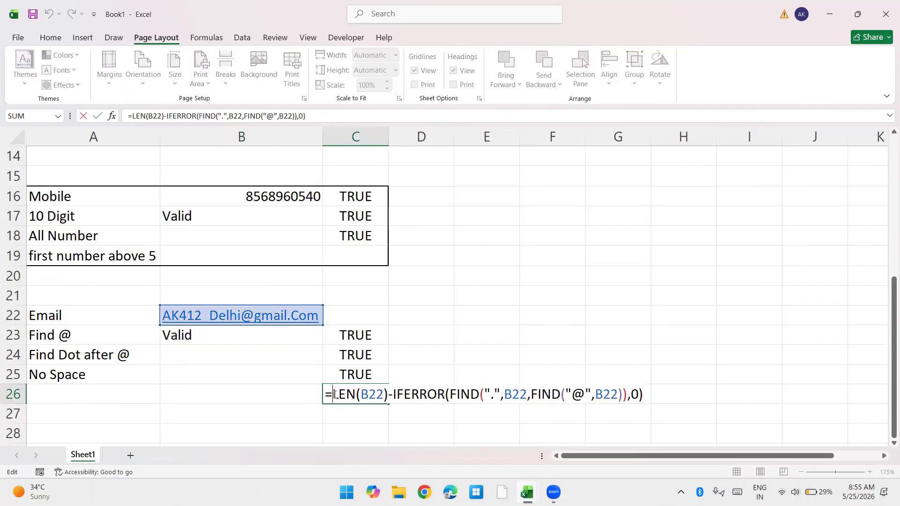
{"action": "type", "text": "("}
{"action": "type", "text": ")=3"}
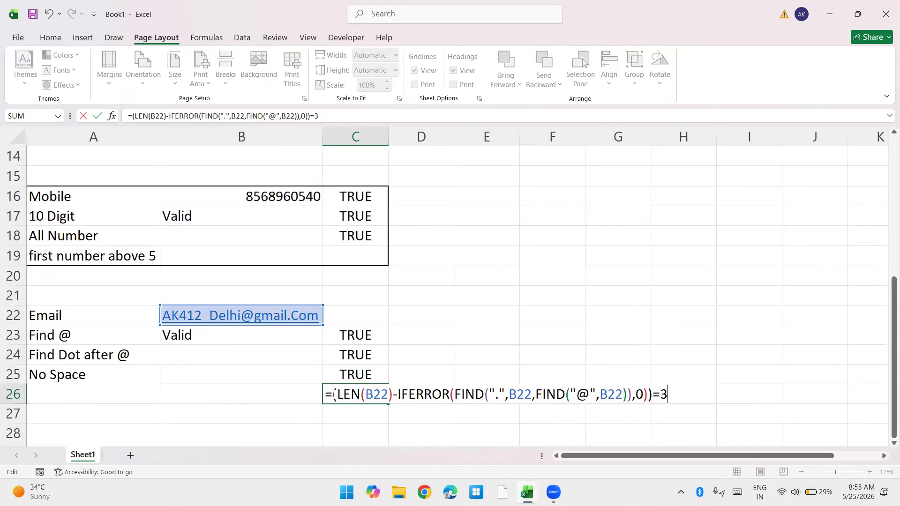
{"action": "key", "text": "ctrl+Return"}
Step: Copy the whole expression after the equals sign in the C26 formula
{"action": "double_click", "coordinate": [334, 394]}
{"action": "key", "text": "shift+End"}
{"action": "key", "text": "ctrl+c"}
{"action": "key", "text": "Escape"}
Step: Add the copied length test as the fourth AND condition in the IF formula in B23
{"action": "key", "text": "Up"}
{"action": "key", "text": "Up"}
{"action": "key", "text": "Up"}
{"action": "key", "text": "Left"}
{"action": "key", "text": "F2"}
{"action": "key", "text": "Left"}
{"action": "key", "text": "Left"}
{"action": "key", "text": "Left"}
{"action": "key", "text": "Left"}
{"action": "key", "text": "Left"}
{"action": "key", "text": "Left"}
{"action": "key", "text": "Left"}
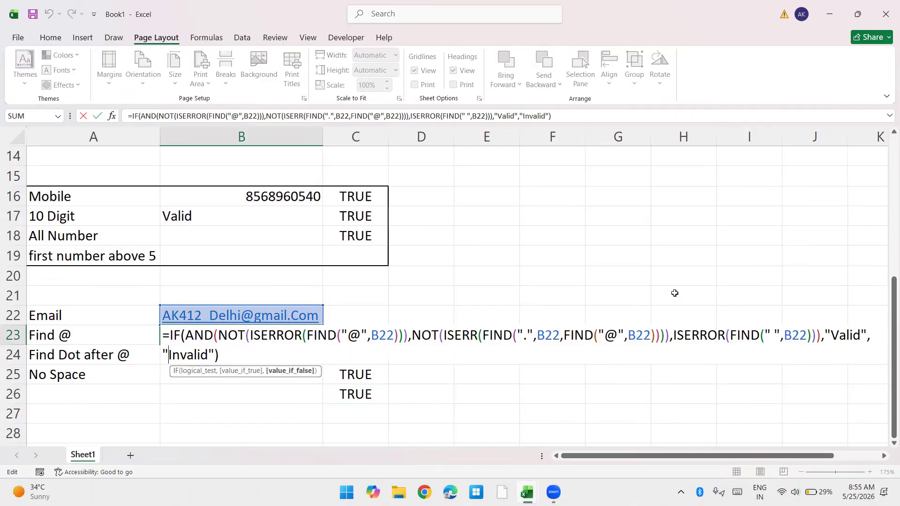
{"action": "left_click", "coordinate": [816, 335]}
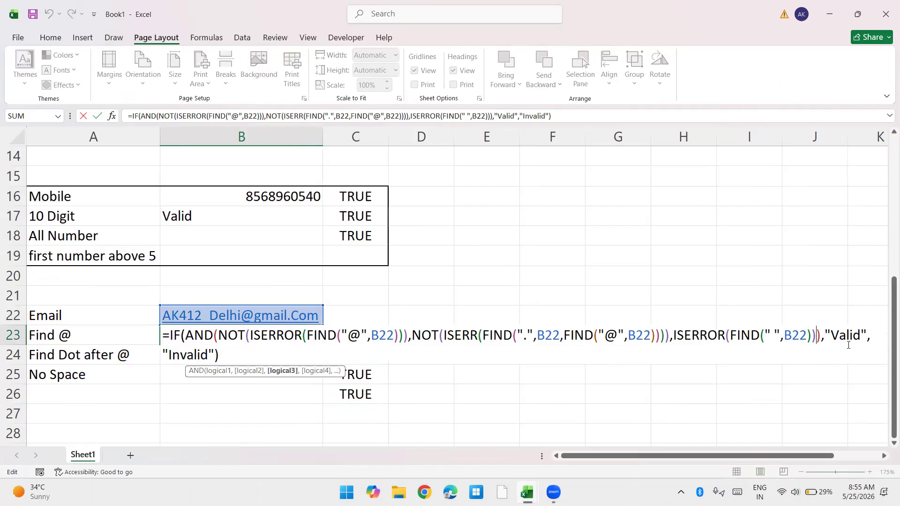
{"action": "type", "text": ","}
{"action": "key", "text": "ctrl+v"}
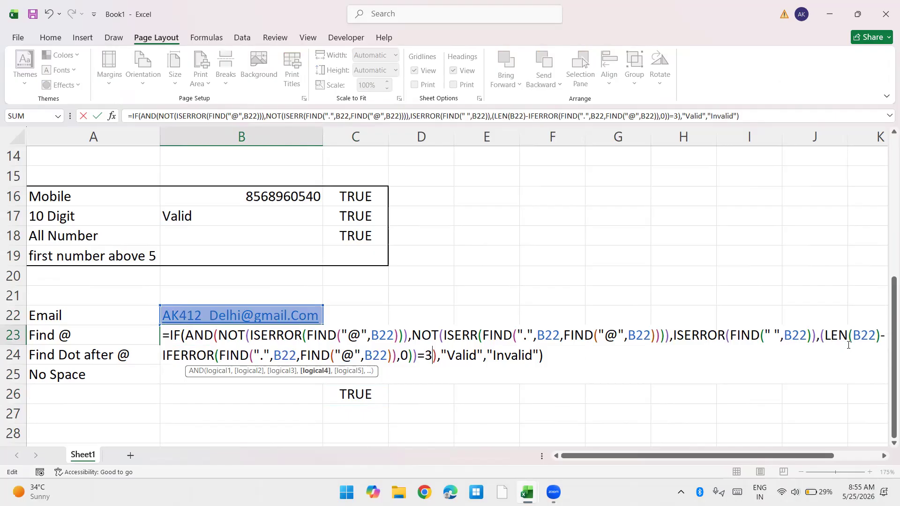
{"action": "key", "text": "Return"}
Step: Examine the individual check formulas in C23 to C26 one after another
{"action": "key", "text": "Up"}
{"action": "key", "text": "Right"}
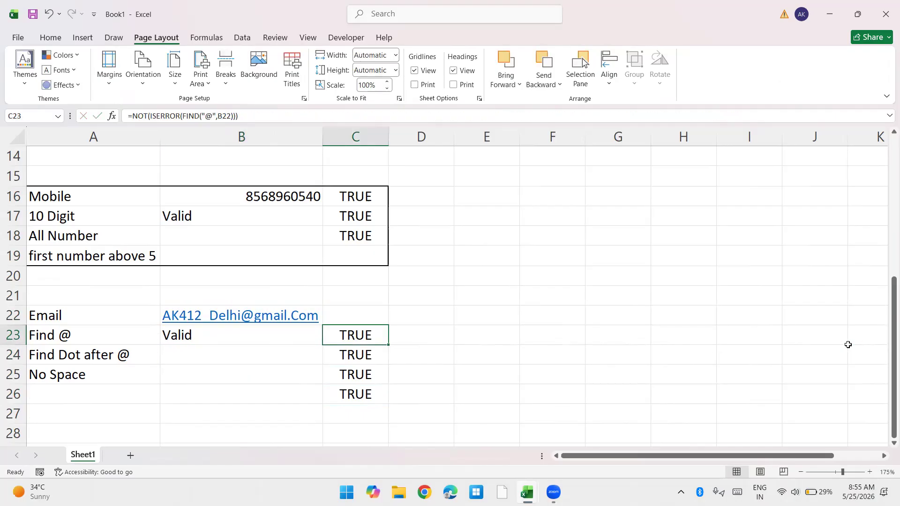
{"action": "key", "text": "F2"}
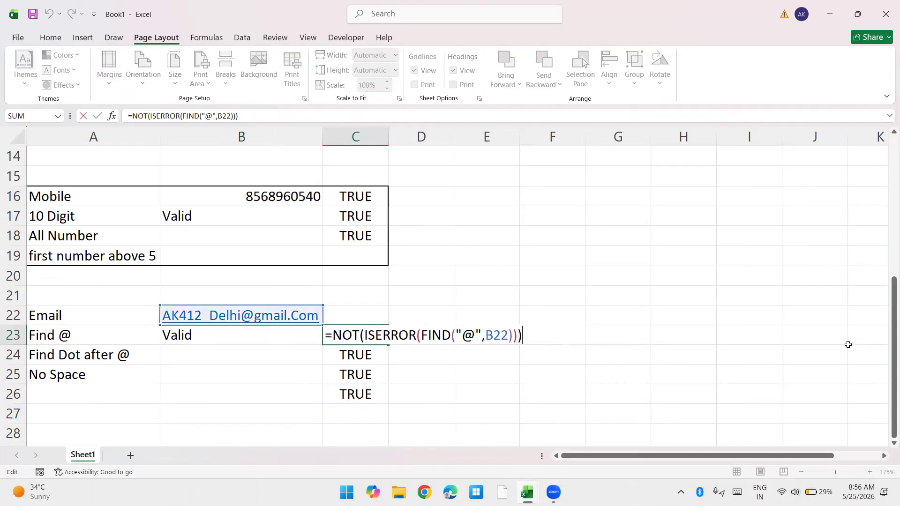
{"action": "key", "text": "Return"}
{"action": "key", "text": "F2"}
{"action": "key", "text": "Return"}
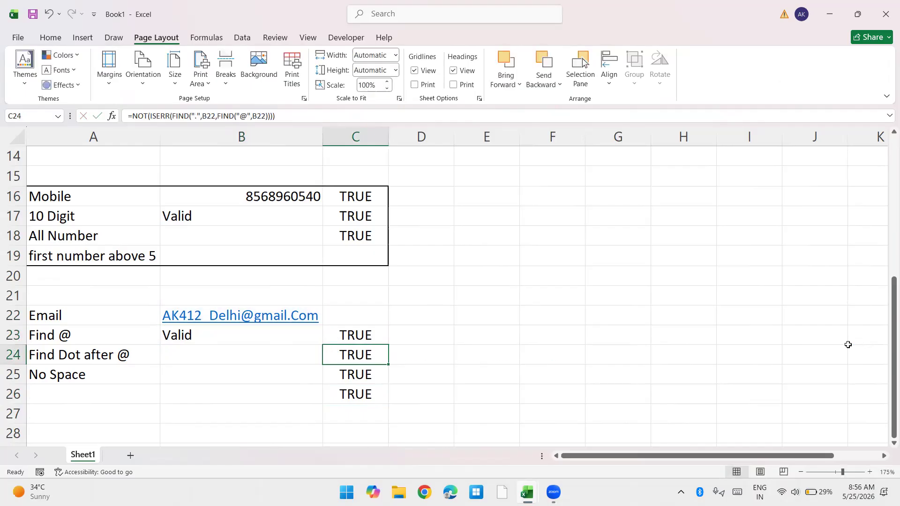
{"action": "key", "text": "F2"}
{"action": "key", "text": "Return"}
{"action": "key", "text": "F2"}
{"action": "key", "text": "Escape"}
{"action": "key", "text": "Up"}
{"action": "key", "text": "Down"}
{"action": "key", "text": "F2"}
{"action": "key", "text": "ctrl+a"}
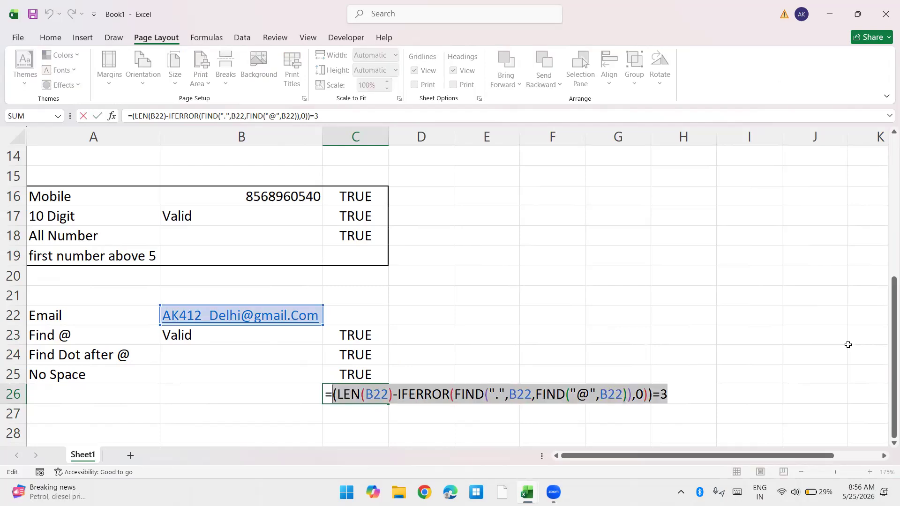
{"action": "key", "text": "Escape"}
Step: Build an AND formula in D23 with the copied length test from C26 as its first condition
{"action": "key", "text": "Up"}
{"action": "key", "text": "Up"}
{"action": "key", "text": "Up"}
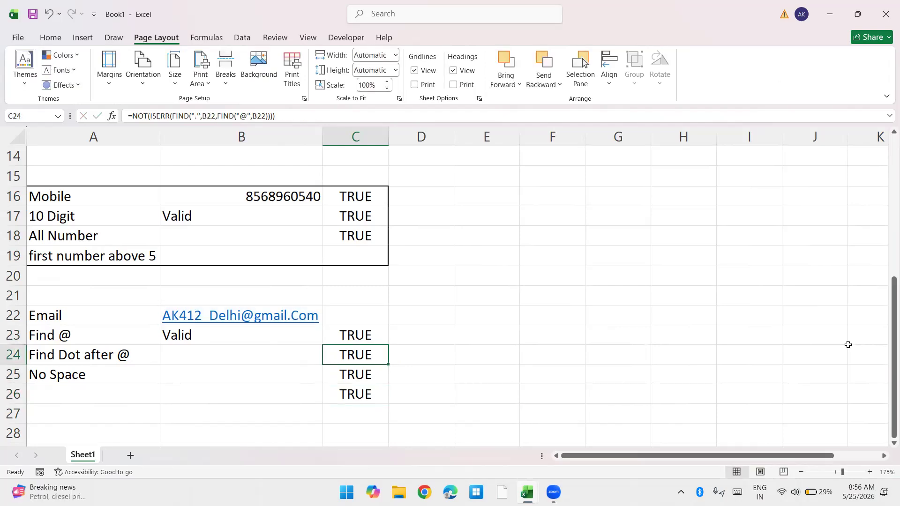
{"action": "key", "text": "Right"}
{"action": "type", "text": "=and"}
{"action": "key", "text": "Tab"}
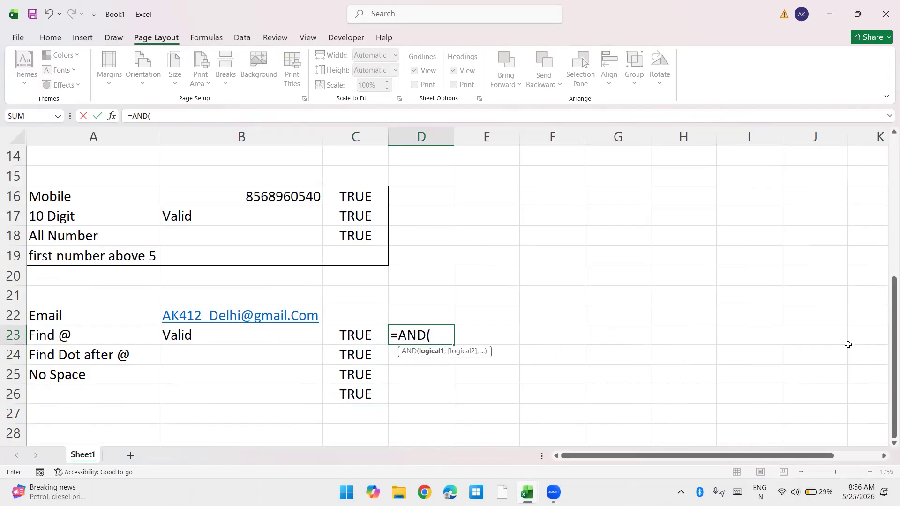
{"action": "key", "text": "ctrl+v"}
{"action": "type", "text": ")"}
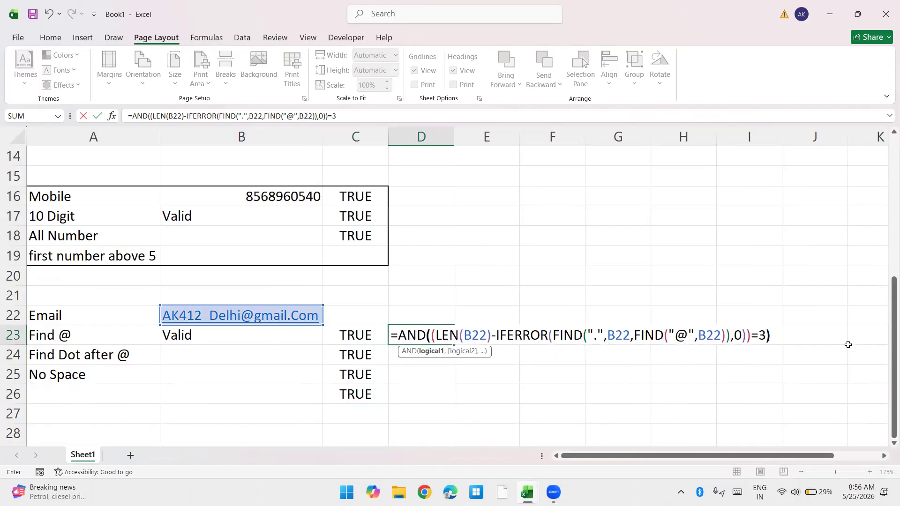
{"action": "key", "text": "Return"}
Step: Copy the no-space test ISERROR(FIND(" ",B22)) from the C25 formula without its equals sign
{"action": "key", "text": "Left"}
{"action": "key", "text": "Down"}
{"action": "key", "text": "F2"}
{"action": "key", "text": "shift+Home"}
{"action": "key", "text": "shift+Right"}
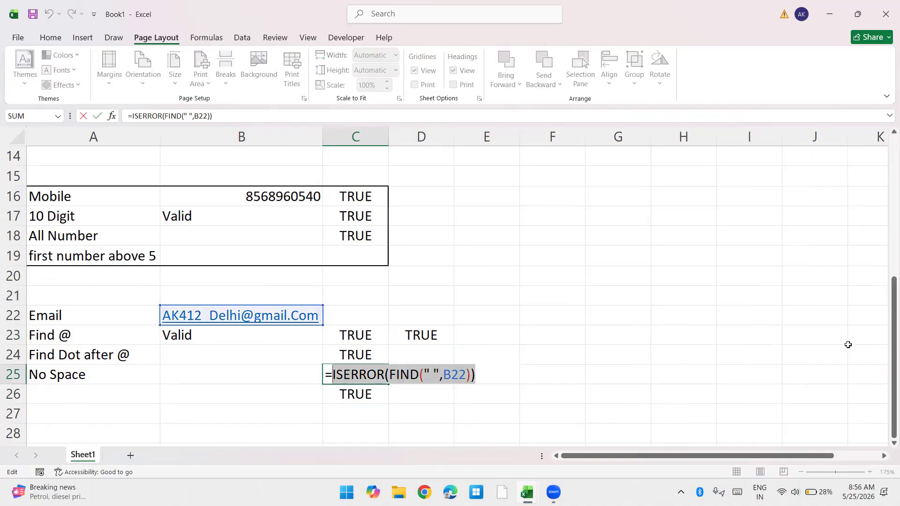
{"action": "key", "text": "Escape"}
Step: Add the copied ISERROR(FIND(" ",B22)) test as the second condition of the AND formula in D23
{"action": "key", "text": "Up"}
{"action": "key", "text": "Right"}
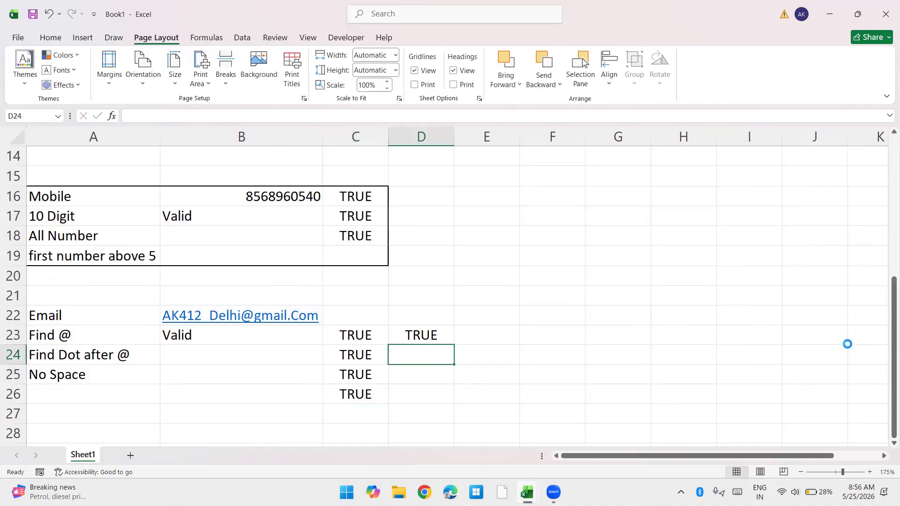
{"action": "key", "text": "Up"}
{"action": "key", "text": "F2"}
{"action": "key", "text": "Left"}
{"action": "type", "text": ",ISERROR(FIND(\" \",B22))"}
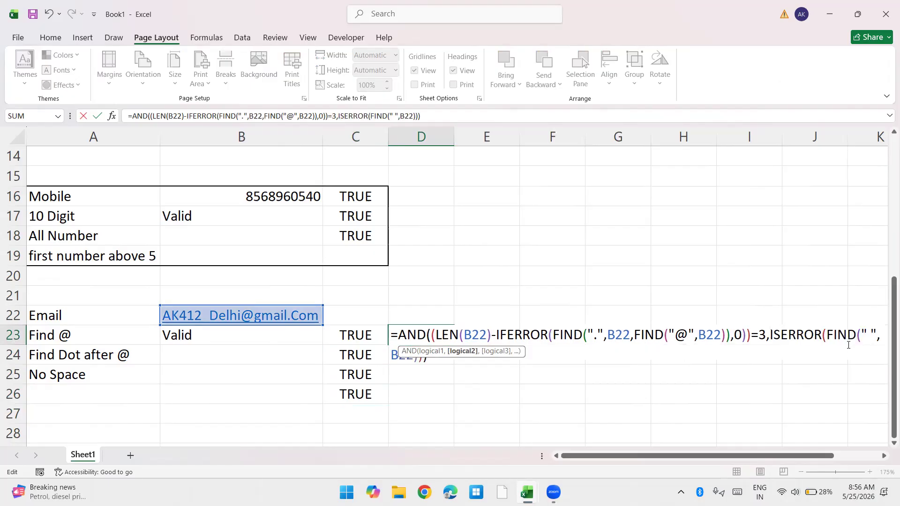
{"action": "key", "text": "Return"}
Step: Copy the dot-after-@ test NOT(ISERR(FIND(".",B22,FIND("@",B22)))) from the C24 formula without its equals sign
{"action": "key", "text": "Up"}
{"action": "key", "text": "Left"}
{"action": "key", "text": "Down"}
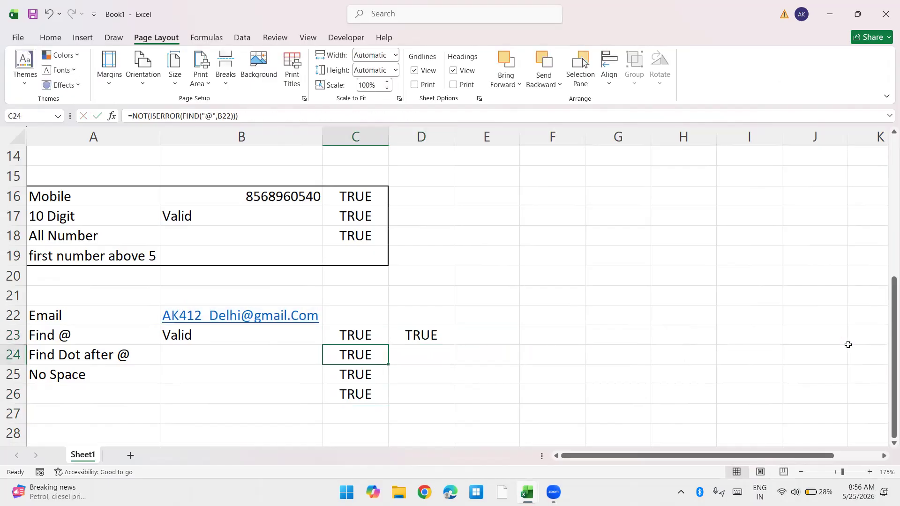
{"action": "key", "text": "F2"}
{"action": "key", "text": "shift+Home"}
{"action": "key", "text": "shift+Right"}
{"action": "key", "text": "ctrl+c"}
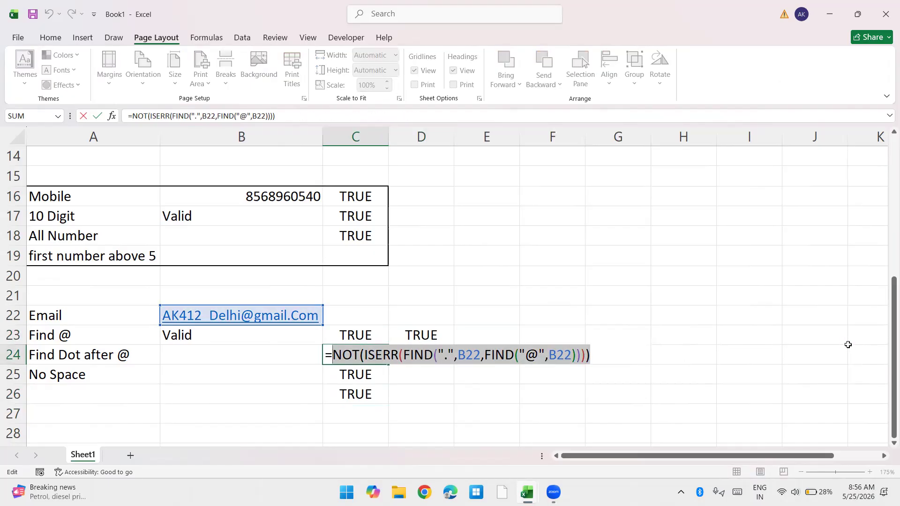
{"action": "key", "text": "Escape"}
Step: Add the copied dot-after-@ test as the third condition of the AND formula in D23
{"action": "key", "text": "Up"}
{"action": "key", "text": "Right"}
{"action": "key", "text": "F2"}
{"action": "key", "text": "Left"}
{"action": "type", "text": ","}
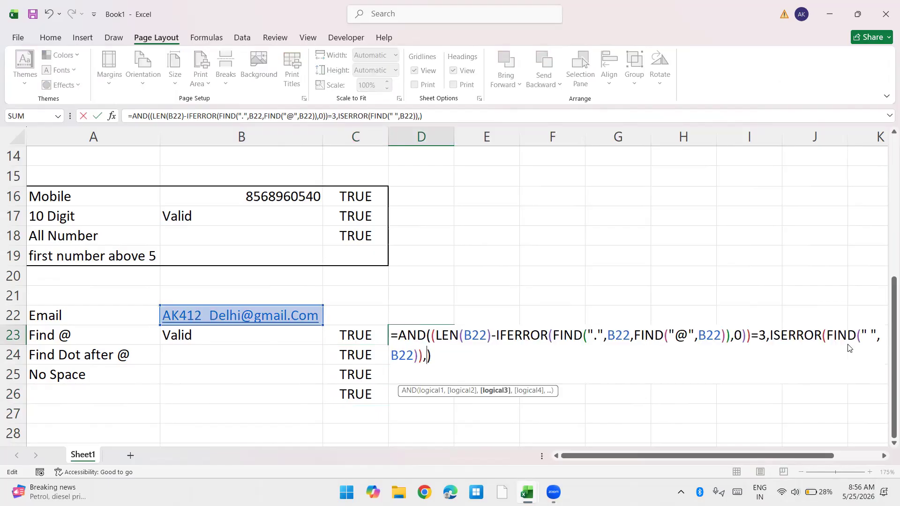
{"action": "key", "text": "ctrl+v"}
{"action": "key", "text": "Return"}
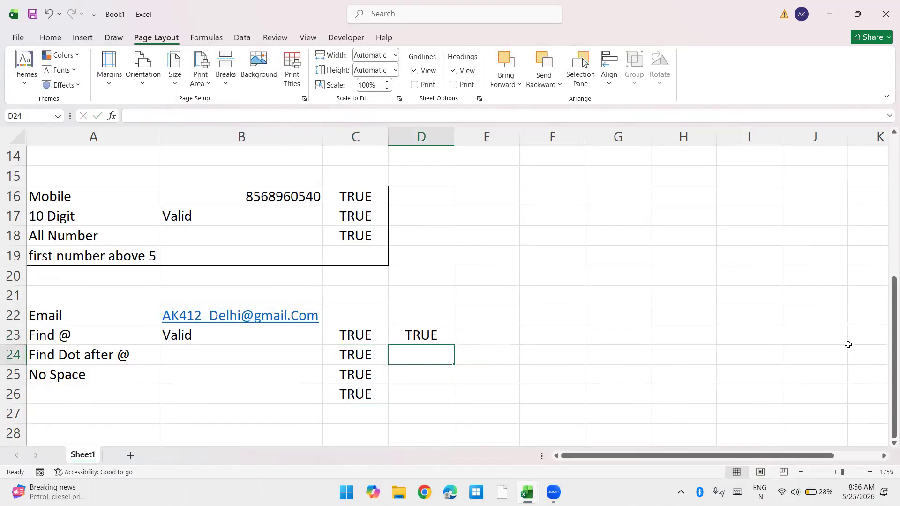
Step: Copy the @ test NOT(ISERROR(FIND("@",B22))) from the C23 formula without its equals sign
{"action": "key", "text": "Up"}
{"action": "key", "text": "Left"}
{"action": "key", "text": "F2"}
{"action": "key", "text": "shift+Home"}
{"action": "key", "text": "shift+Right"}
{"action": "key", "text": "ctrl+c"}
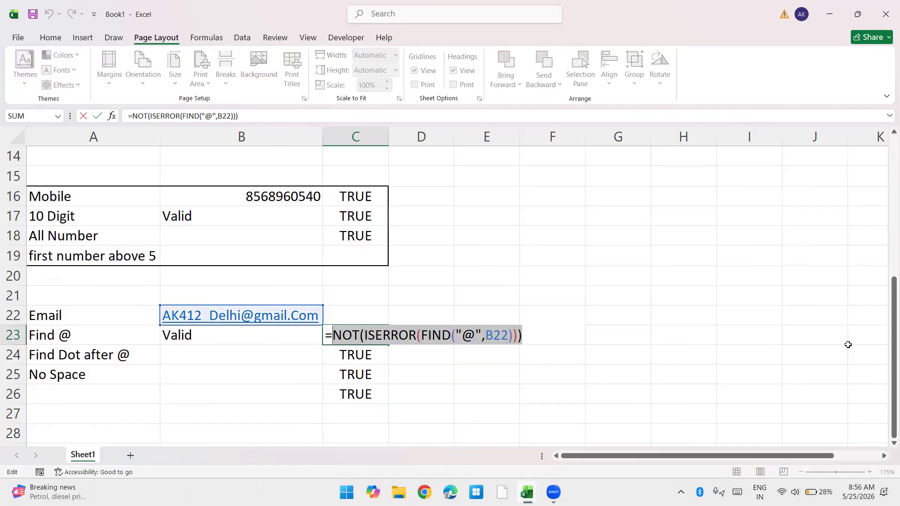
{"action": "key", "text": "Escape"}
Step: Add the copied NOT(ISERROR(FIND("@",B22))) test as the fourth condition of the AND formula in D23
{"action": "key", "text": "Right"}
{"action": "key", "text": "F2"}
{"action": "key", "text": "Left"}
{"action": "type", "text": ","}
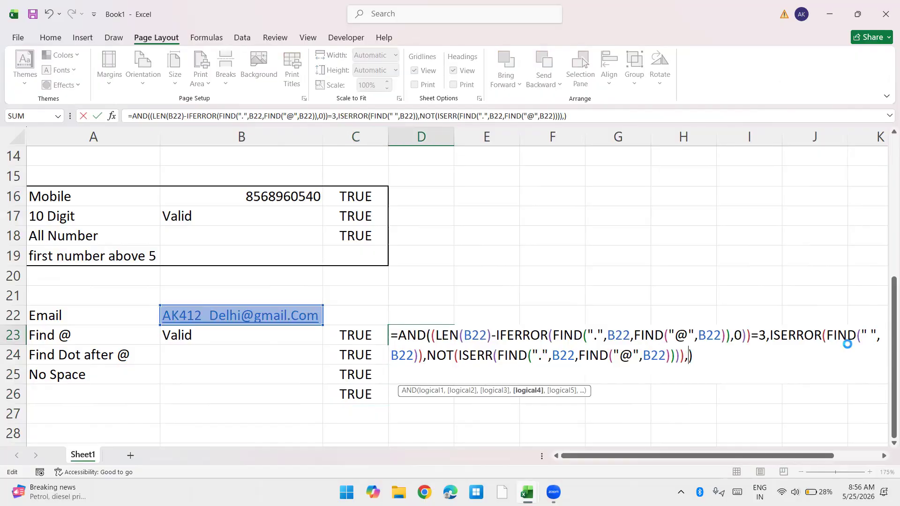
{"action": "key", "text": "ctrl+v"}
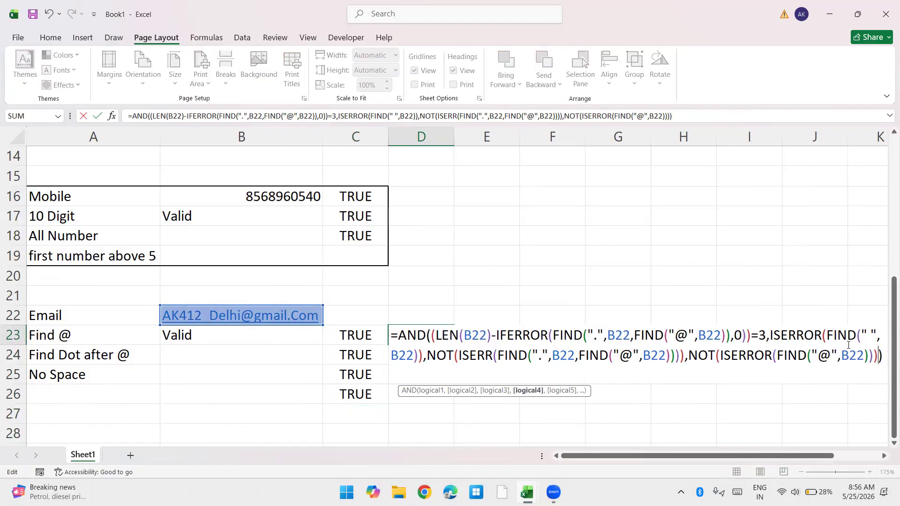
{"action": "key", "text": "Return"}
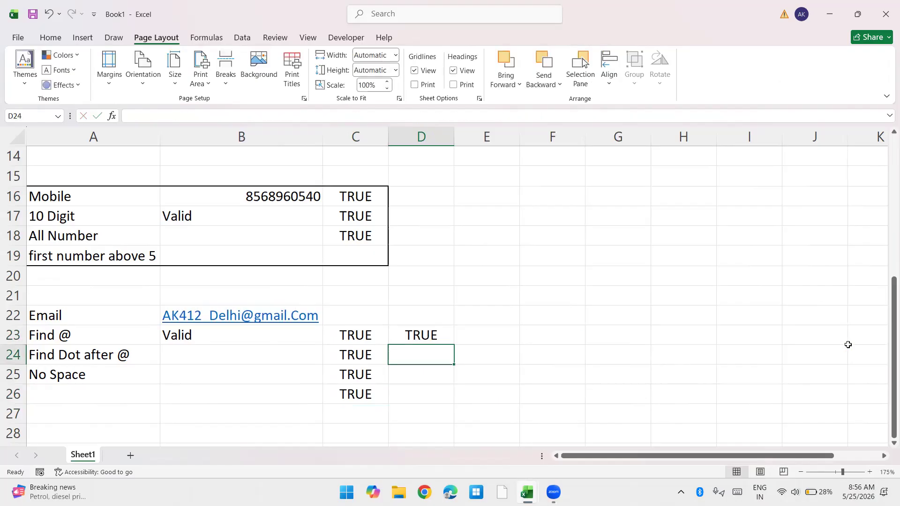
Step: Enter the label PAN in A29, below the email validation block
{"action": "key", "text": "Down"}
{"action": "key", "text": "Down"}
{"action": "key", "text": "Down"}
{"action": "key", "text": "Down"}
{"action": "key", "text": "Home"}
{"action": "key", "text": "Down"}
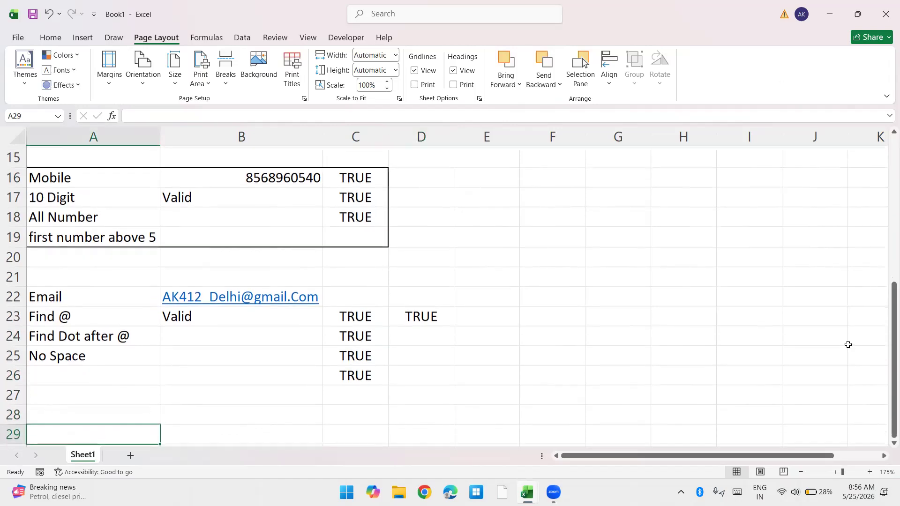
{"action": "key", "text": "Down"}
{"action": "key", "text": "Up"}
{"action": "type", "text": "PAN"}
{"action": "key", "text": "Return"}
Step: Enter 10 Digit in A30 as the first rule under the PAN label
{"action": "key", "text": "Down"}
{"action": "key", "text": "Down"}
{"action": "key", "text": "Down"}
{"action": "key", "text": "Down"}
{"action": "key", "text": "Down"}
{"action": "key", "text": "Down"}
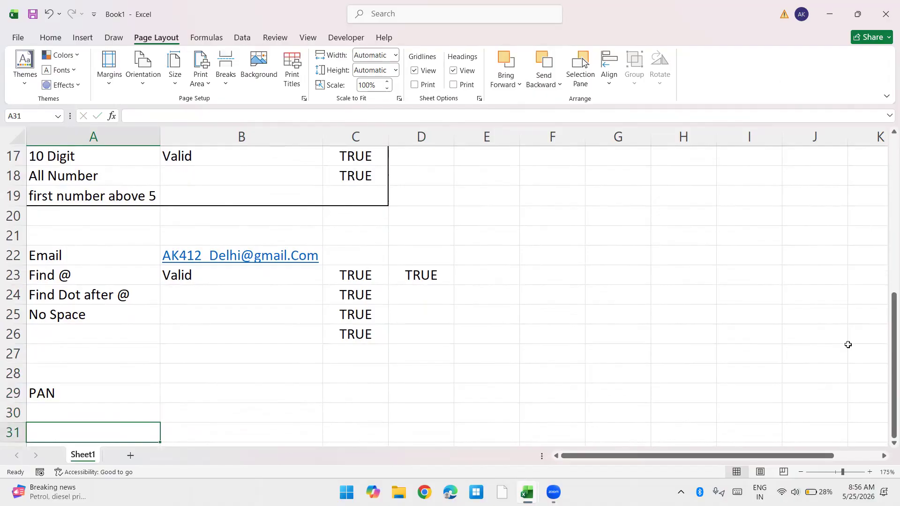
{"action": "key", "text": "Up"}
{"action": "key", "text": "Up"}
{"action": "key", "text": "Up"}
{"action": "key", "text": "Up"}
{"action": "key", "text": "Up"}
{"action": "key", "text": "Up"}
{"action": "type", "text": "10 Digit"}
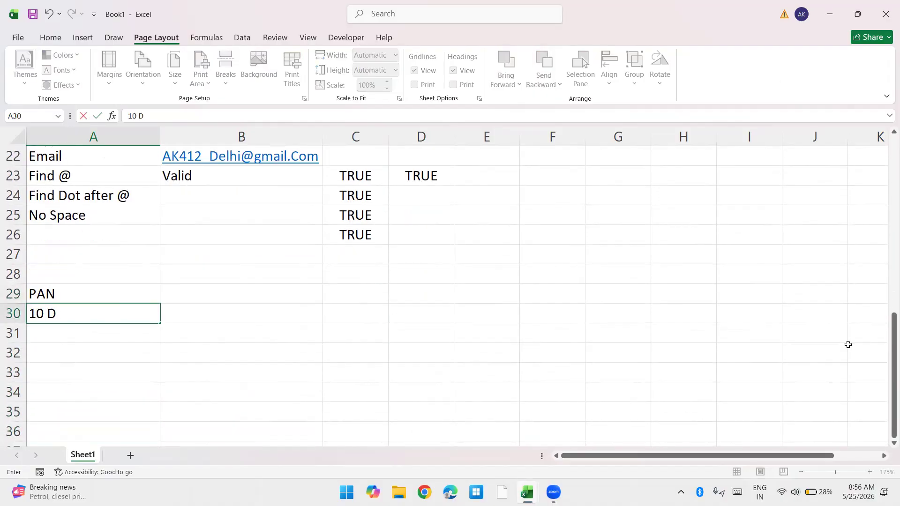
{"action": "key", "text": "Return"}
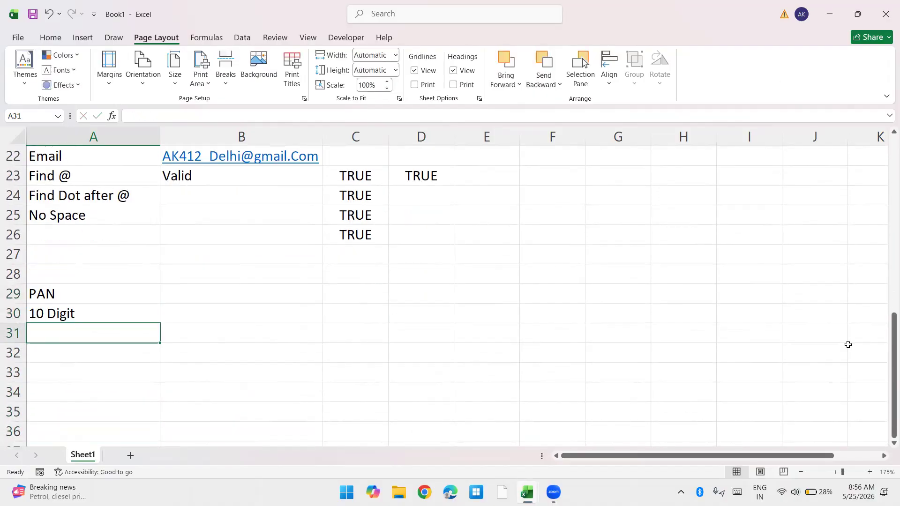
Step: List the rules 5 Alpha, 4 Number and 1 Alpha in A31 to A33
{"action": "type", "text": "5"}
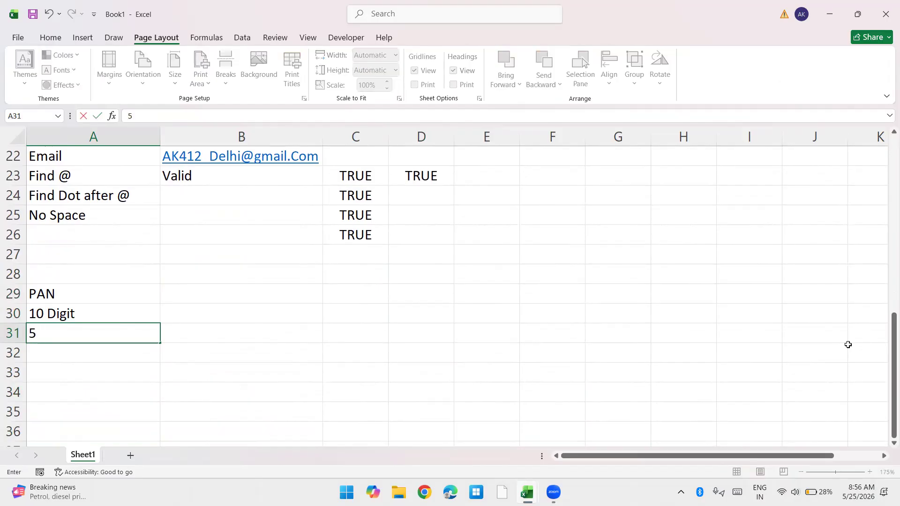
{"action": "type", "text": " Alpha"}
{"action": "key", "text": "Return"}
{"action": "type", "text": "4 Number"}
{"action": "key", "text": "Return"}
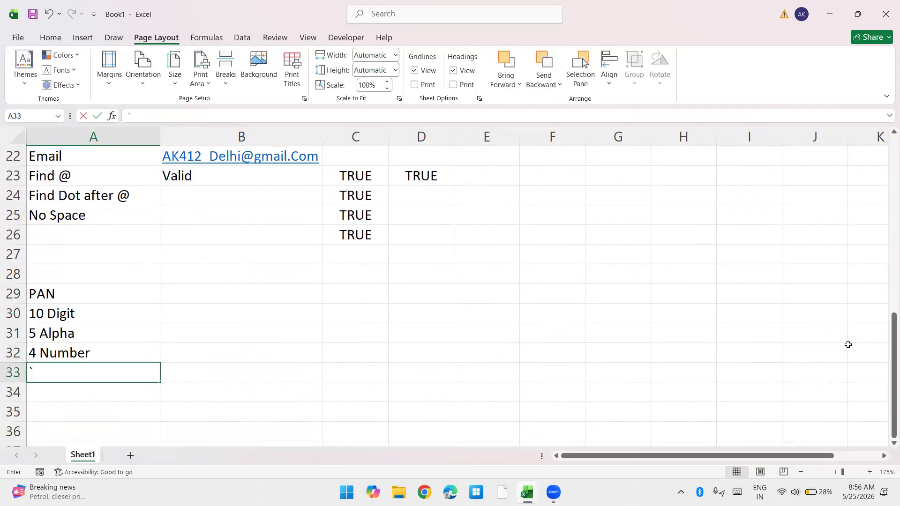
{"action": "type", "text": "1 Alpha"}
{"action": "key", "text": "Return"}
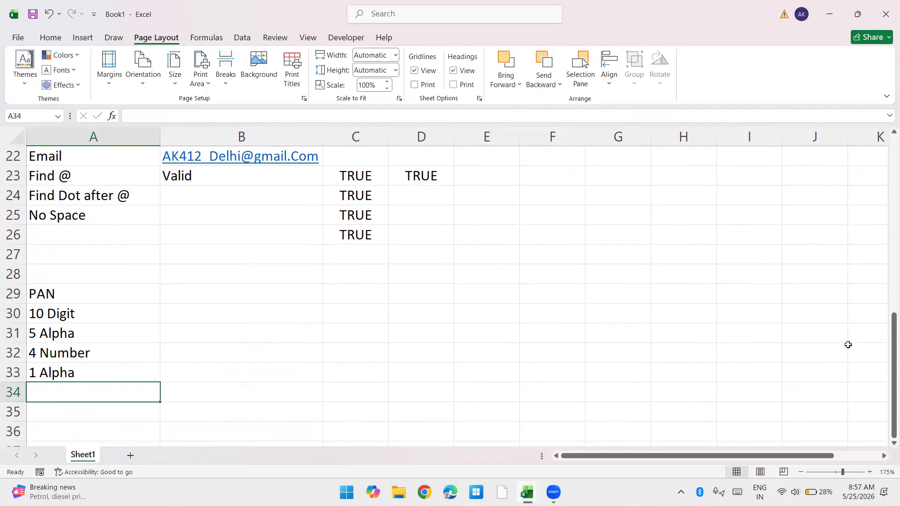
Step: Enter the rule 4th Letter (P,C,S,F,H,T) in A34
{"action": "type", "text": "4th Letter ("}
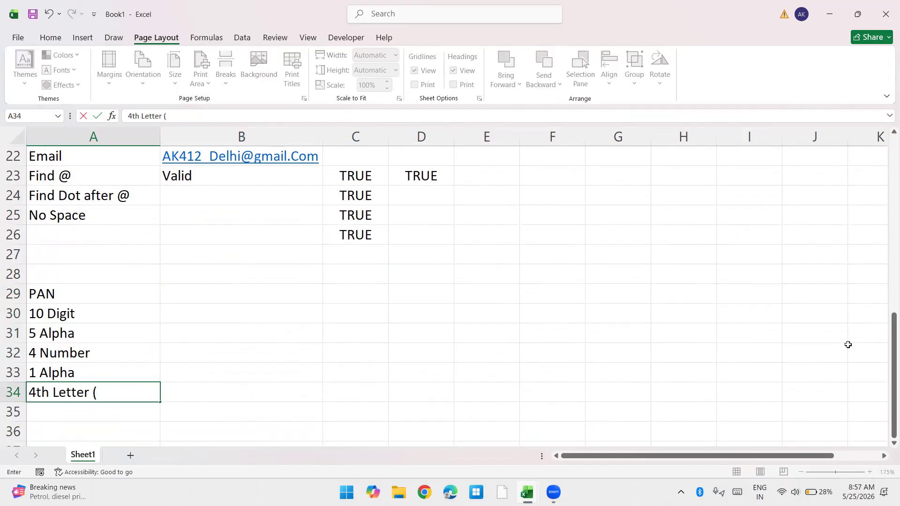
{"action": "type", "text": "P,C,S,F,H"}
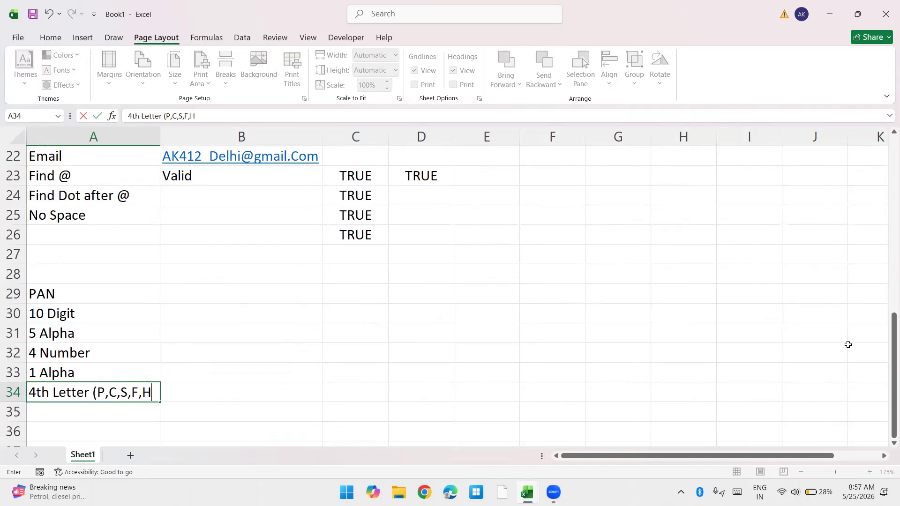
{"action": "type", "text": ",T)"}
{"action": "key", "text": "Return"}
Step: Review the PAN rules in column A one by one, then look back at the mobile validation block
{"action": "key", "text": "Up"}
{"action": "key", "text": "Up"}
{"action": "key", "text": "Up"}
{"action": "key", "text": "Up"}
{"action": "key", "text": "Up"}
{"action": "key", "text": "Up"}
{"action": "key", "text": "Down"}
{"action": "key", "text": "Down"}
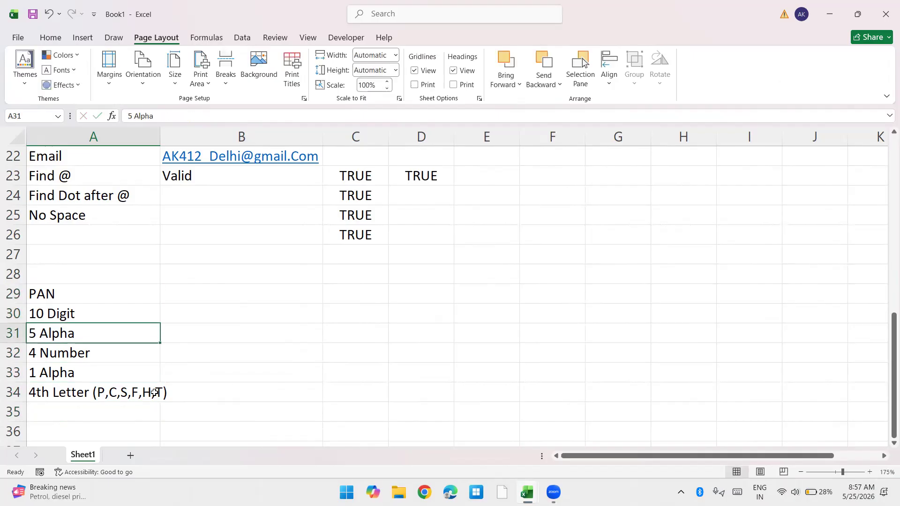
{"action": "key", "text": "Down"}
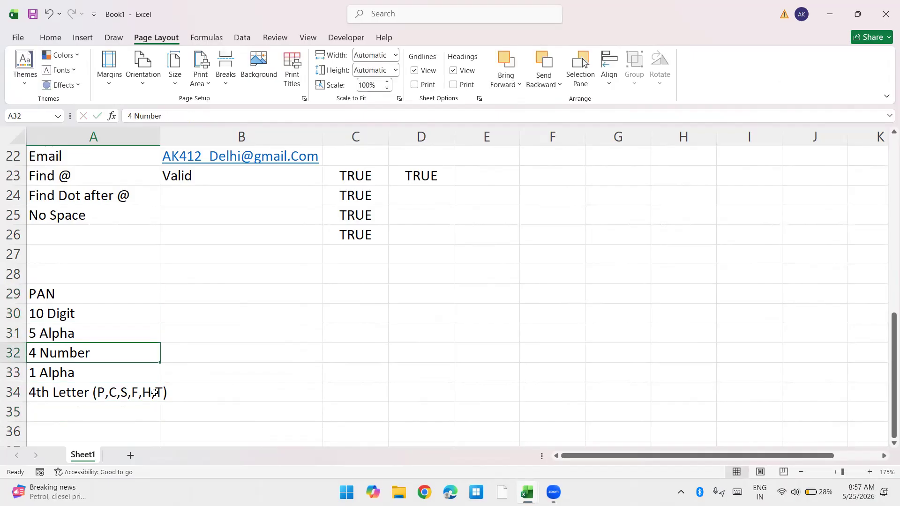
{"action": "key", "text": "Down"}
{"action": "key", "text": "Down"}
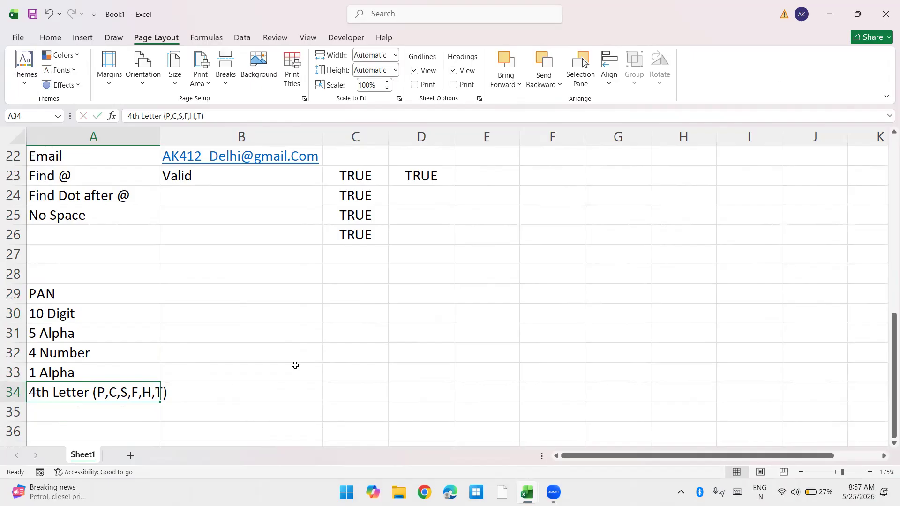
{"action": "scroll", "coordinate": [245, 301], "scroll_direction": "up", "scroll_amount": 1}
{"action": "scroll", "coordinate": [245, 301], "scroll_direction": "up", "scroll_amount": 2}
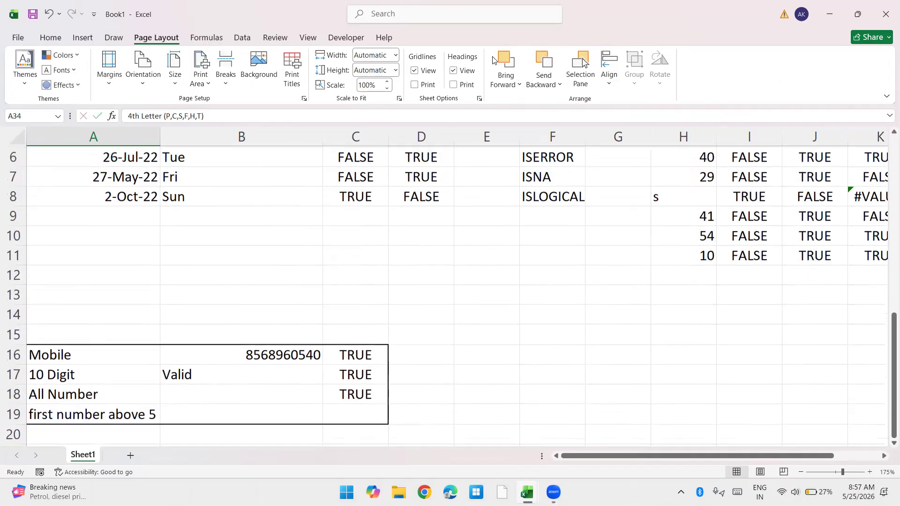